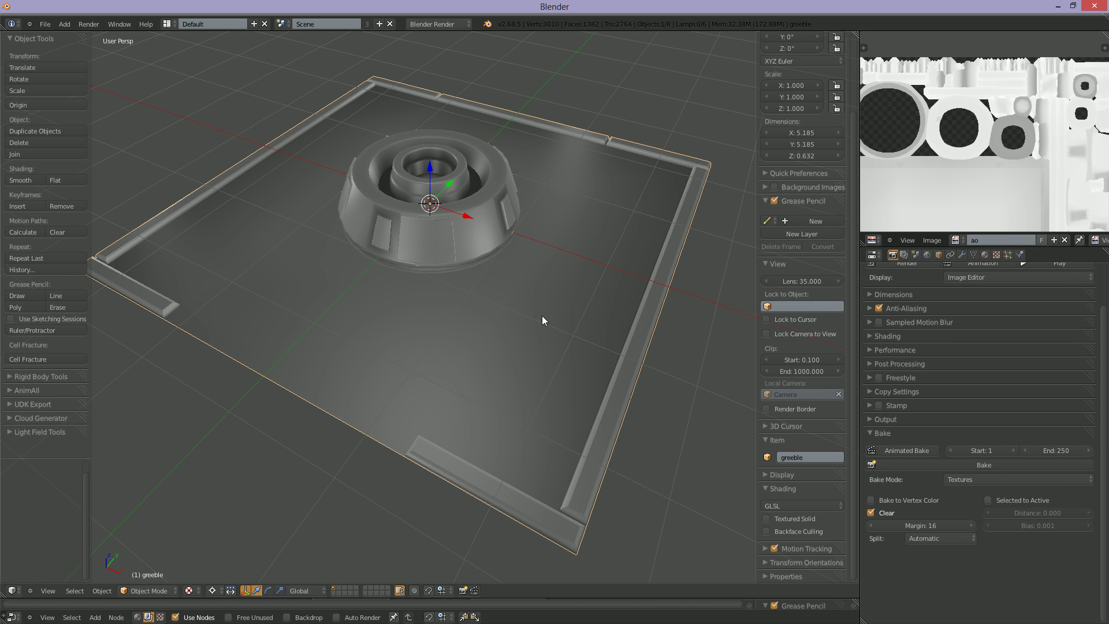
Step: Enter Edit Mode on the greeble mesh and display its vertex groups
middle_drag(542, 315, 579, 292)
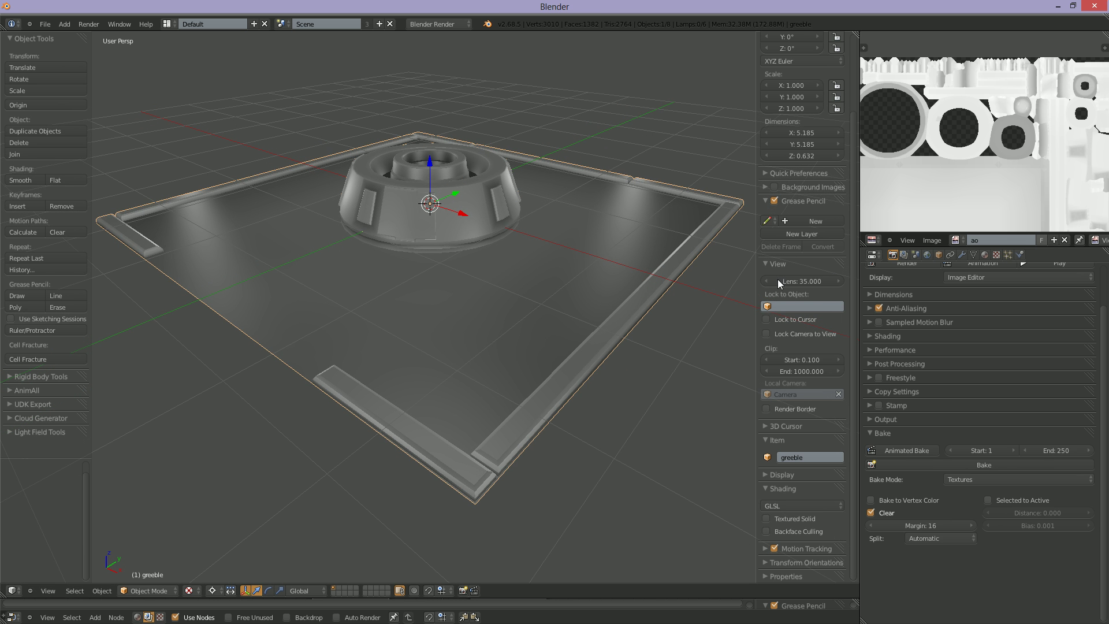
scroll(569, 368, up, 4)
scroll(570, 372, down, 4)
middle_drag(569, 381, 348, 479)
click(161, 589)
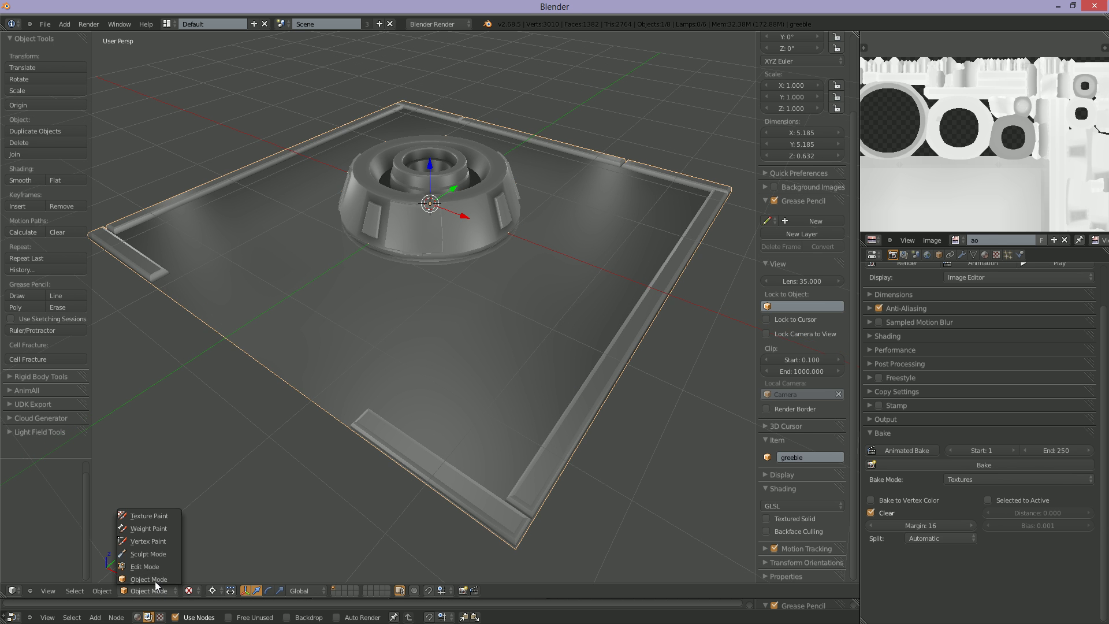
click(150, 566)
scroll(556, 376, down, 3)
scroll(557, 378, up, 5)
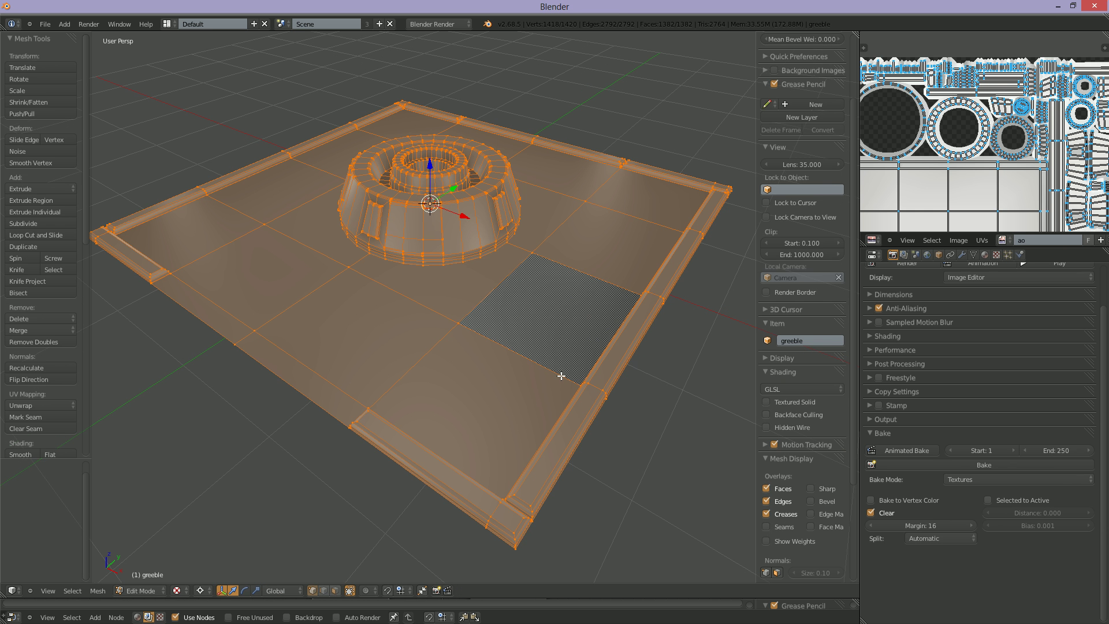
click(974, 255)
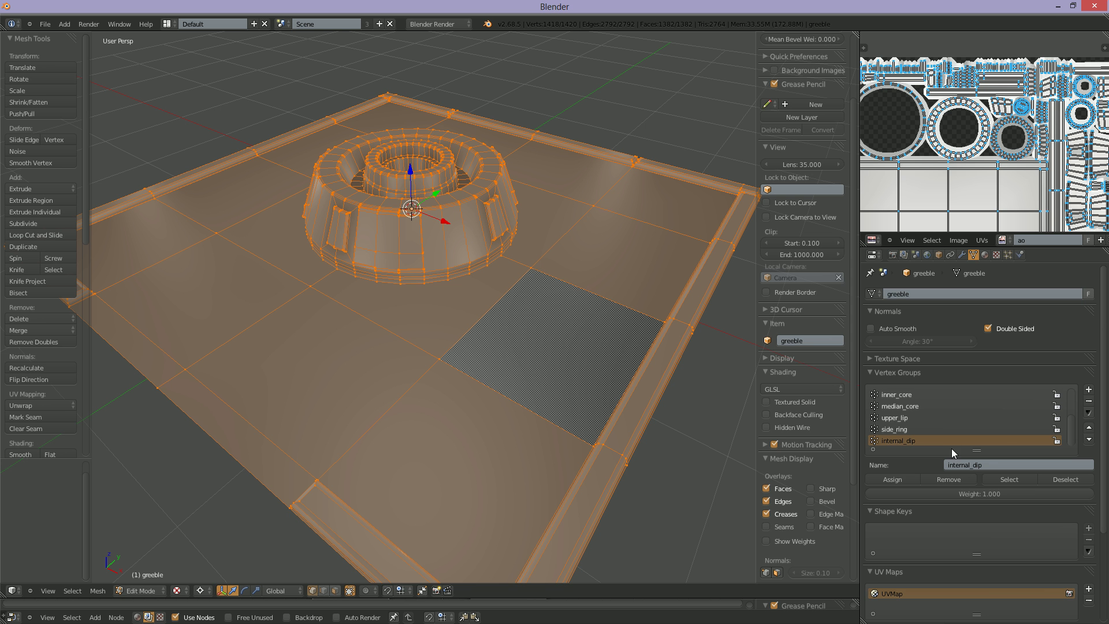
scroll(608, 327, down, 4)
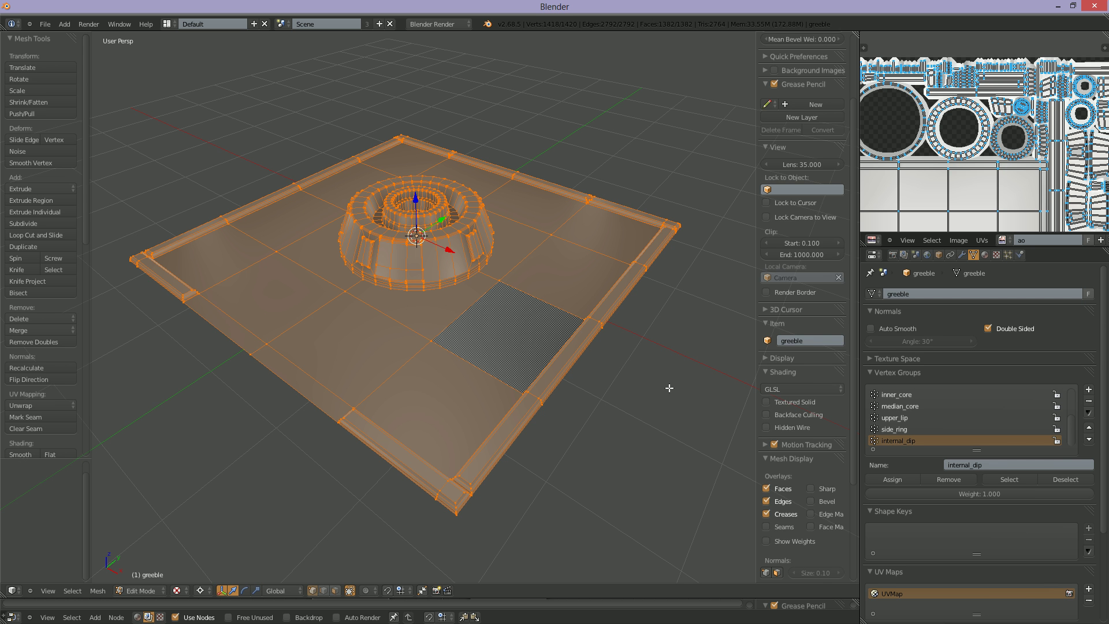
Step: Select the entire mesh and assign it to a new vertex group named full_mask
key(a)
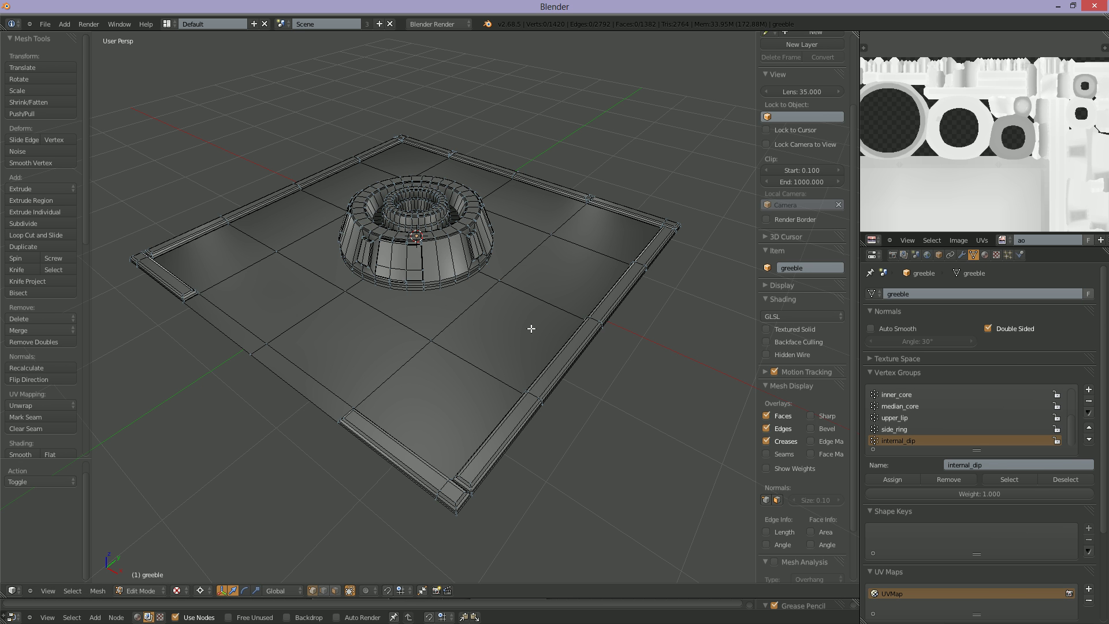
key(a)
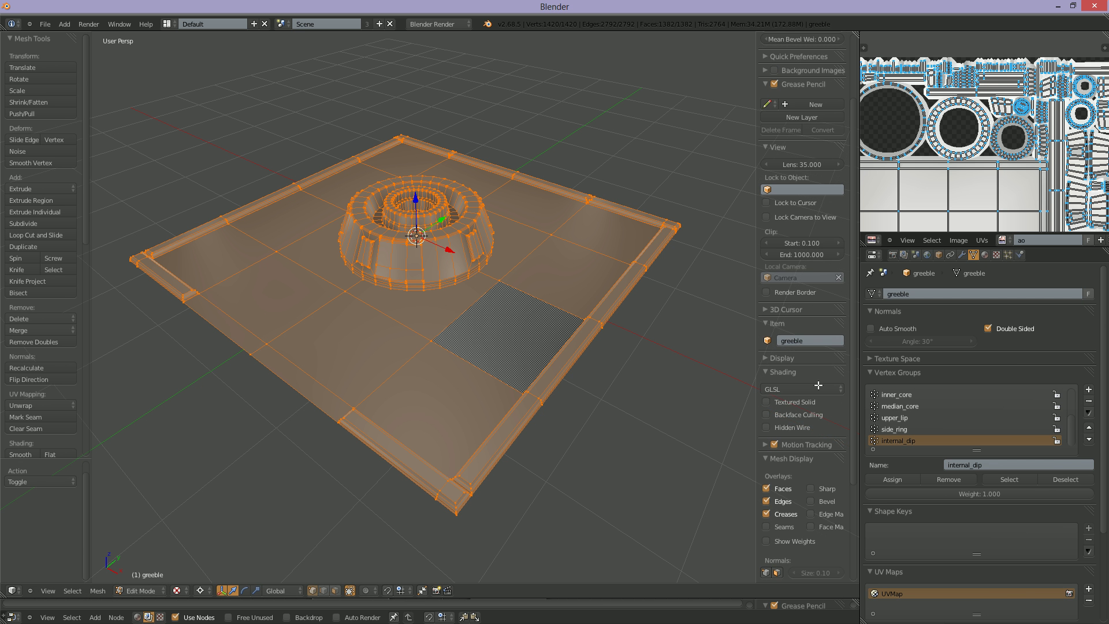
click(1088, 390)
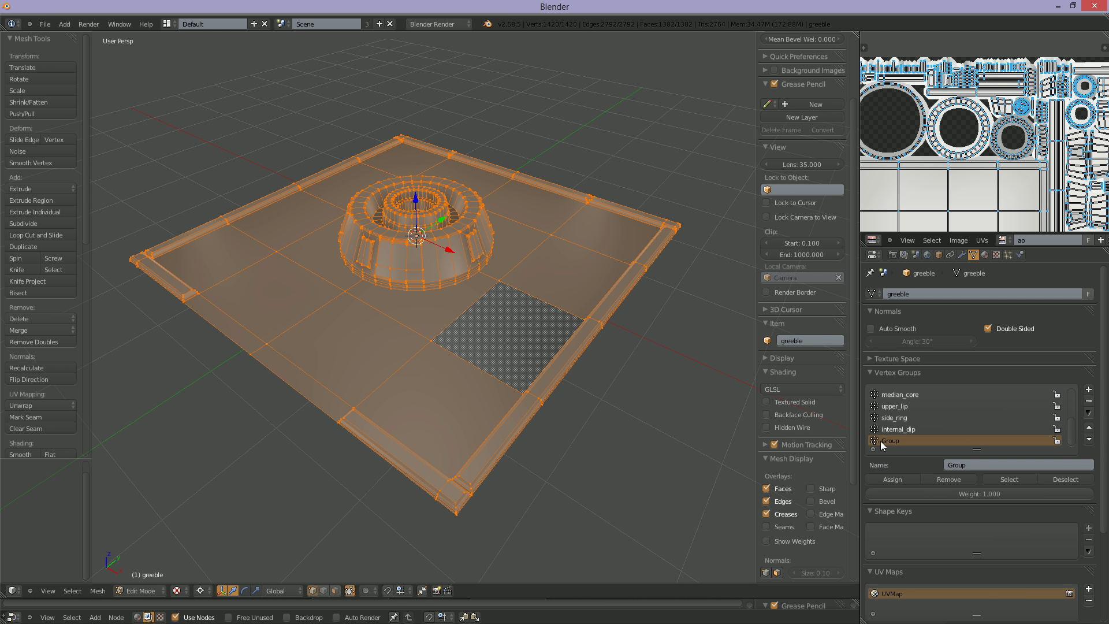
click(965, 465)
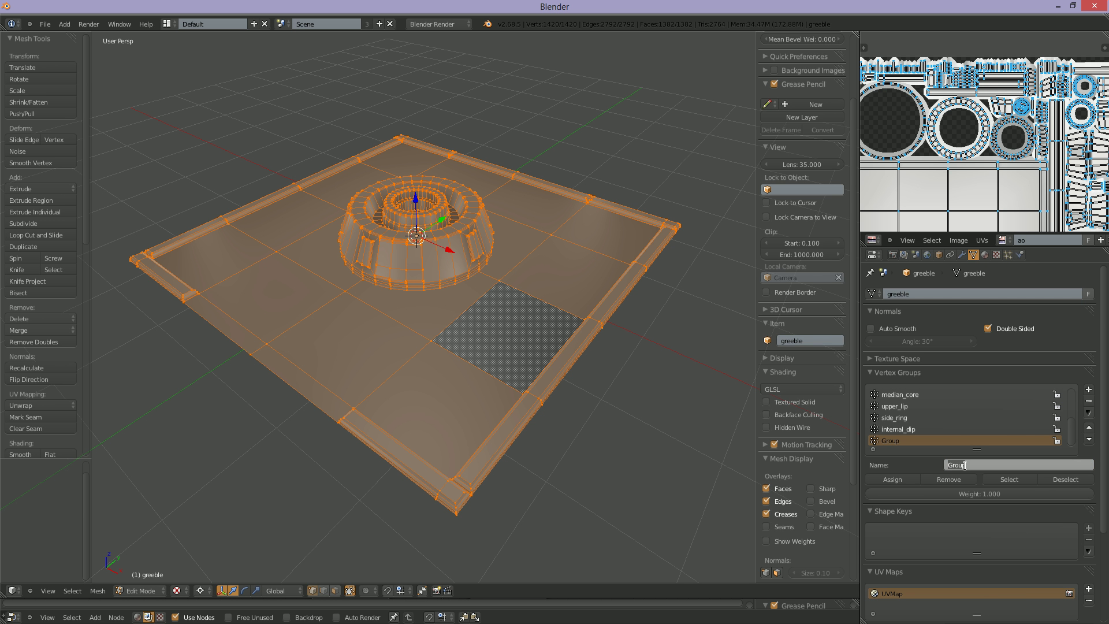
text(full_mask)
key(Return)
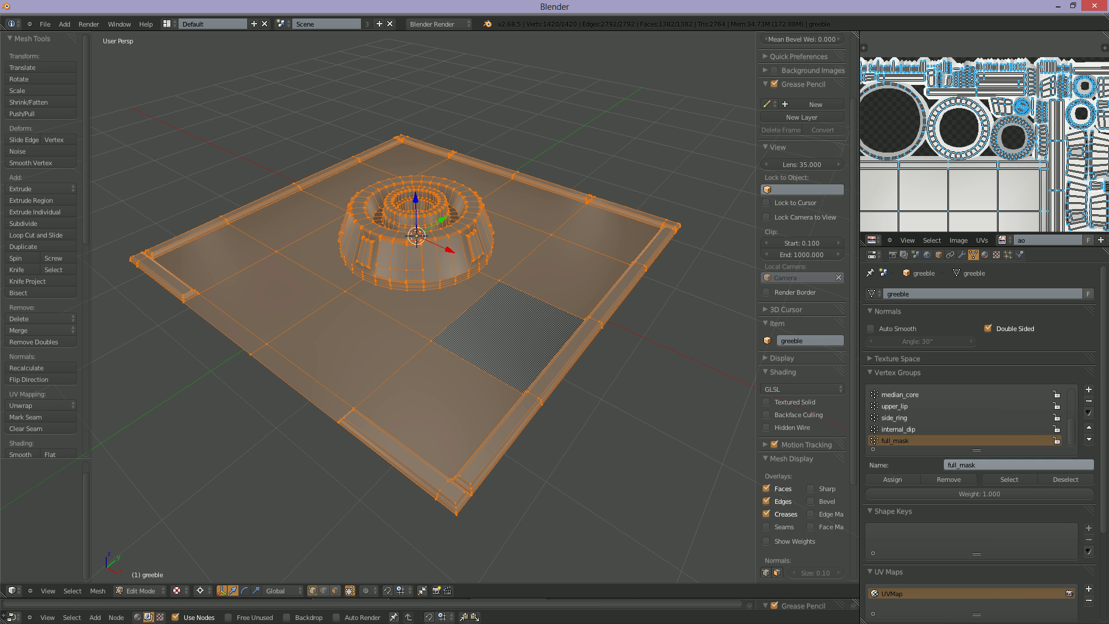
click(906, 479)
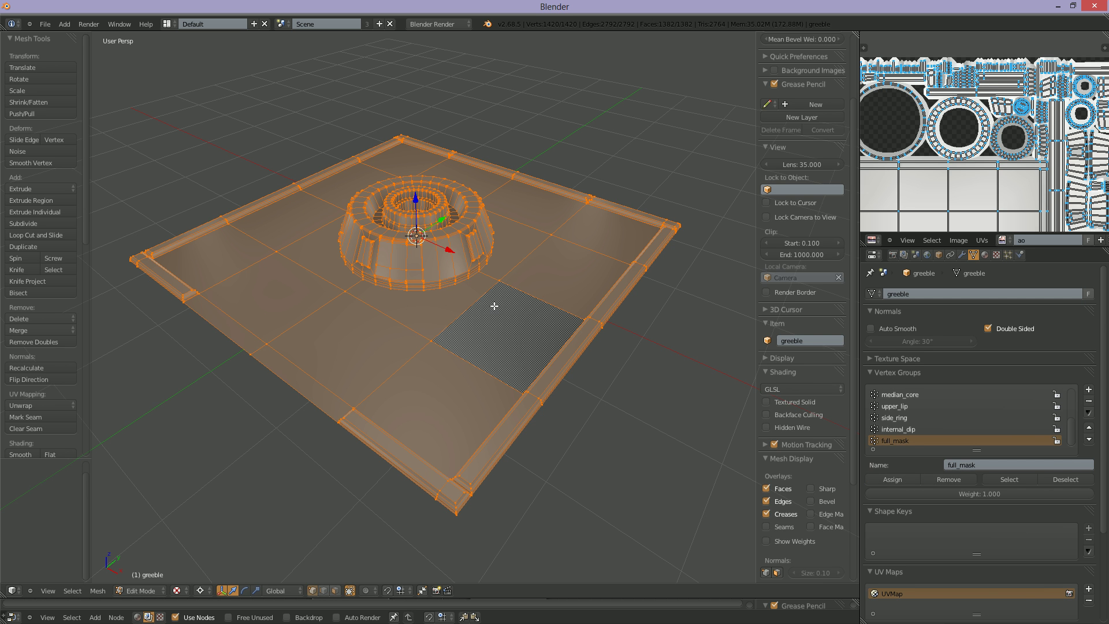
Step: Clear the selection, reselect the mesh through the full_mask group, and deselect the side_ring group's vertices
key(a)
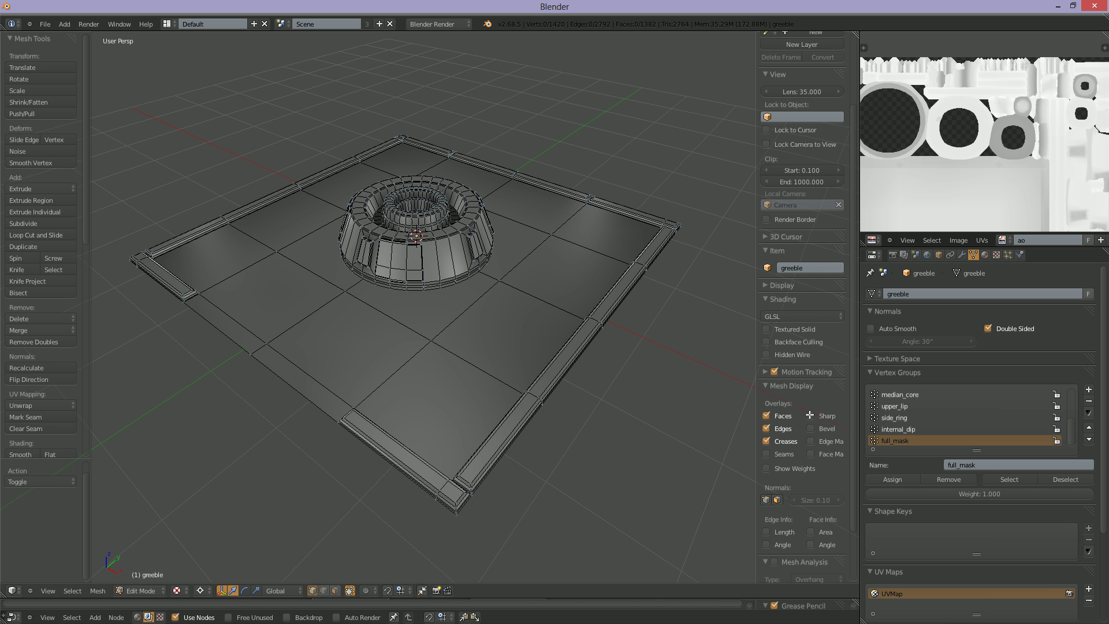
click(1026, 480)
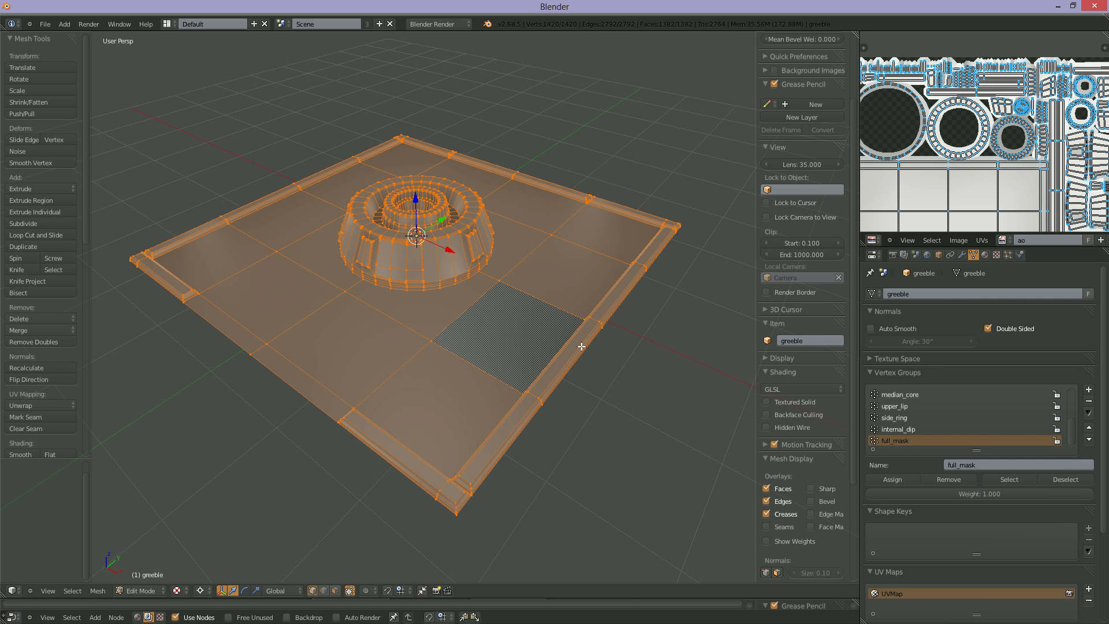
click(903, 418)
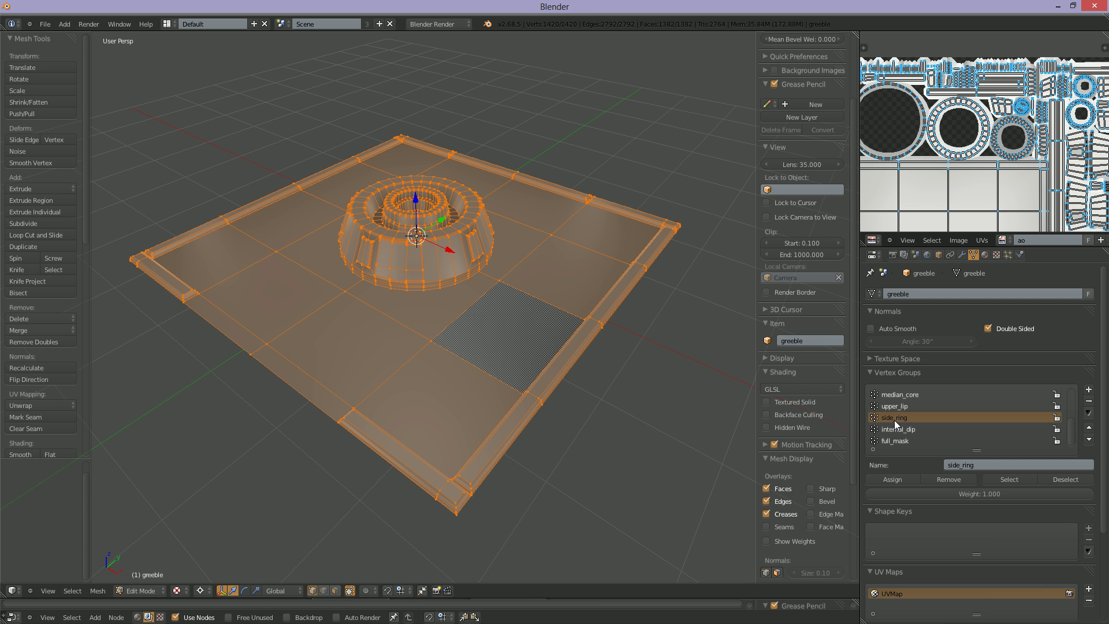
click(1051, 479)
middle_drag(551, 347, 601, 383)
scroll(621, 379, up, 4)
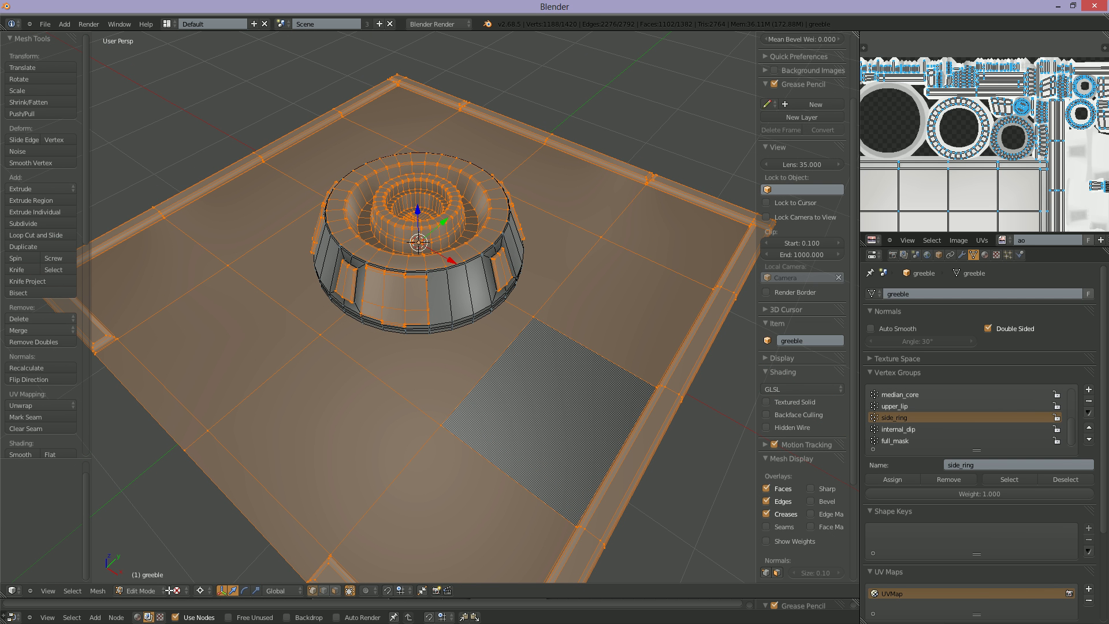
Step: Switch to Texture Paint mode and inspect the face selection mask around the raised ring
click(140, 590)
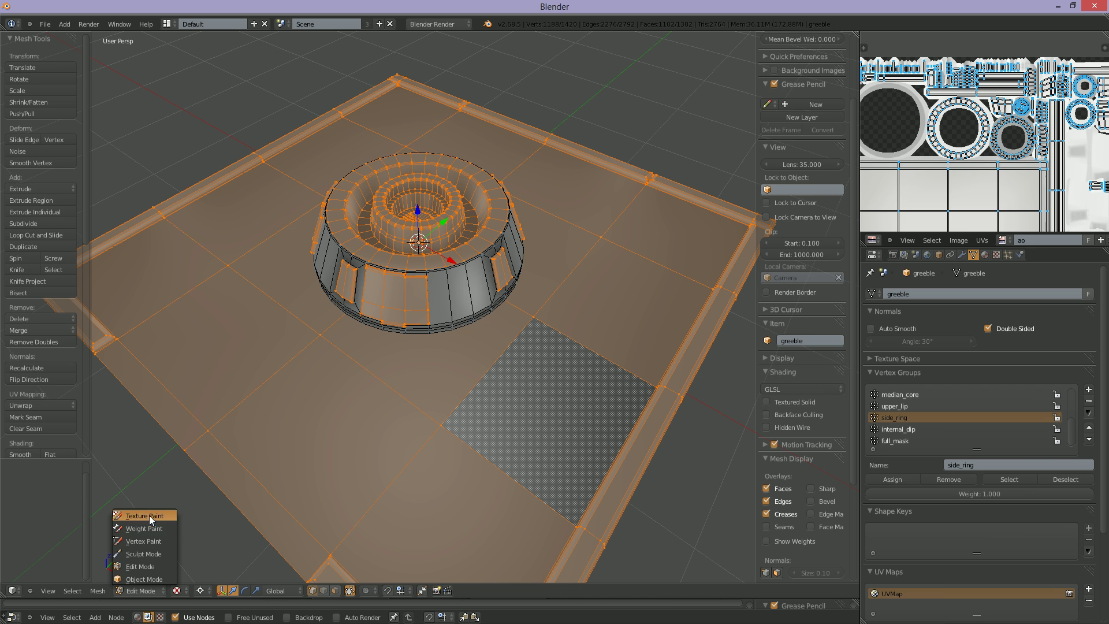
click(149, 515)
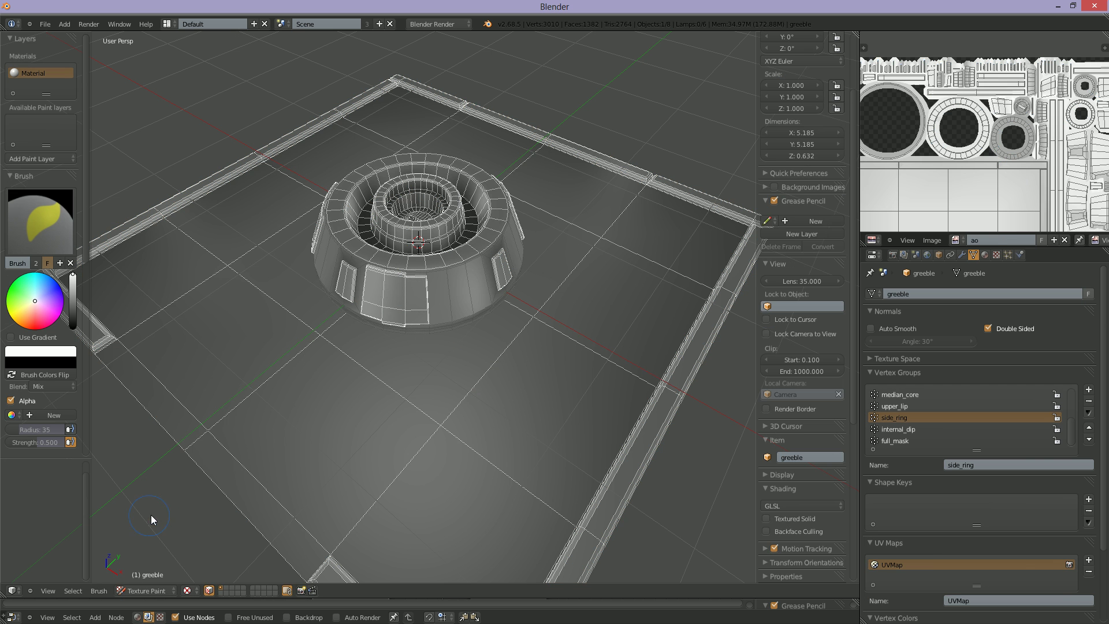
click(208, 590)
mouse_move(472, 300)
middle_down()
mouse_move(437, 282)
mouse_move(428, 312)
mouse_move(410, 300)
mouse_move(462, 286)
mouse_move(455, 295)
middle_up()
scroll(455, 291, up, 3)
scroll(452, 289, up, 2)
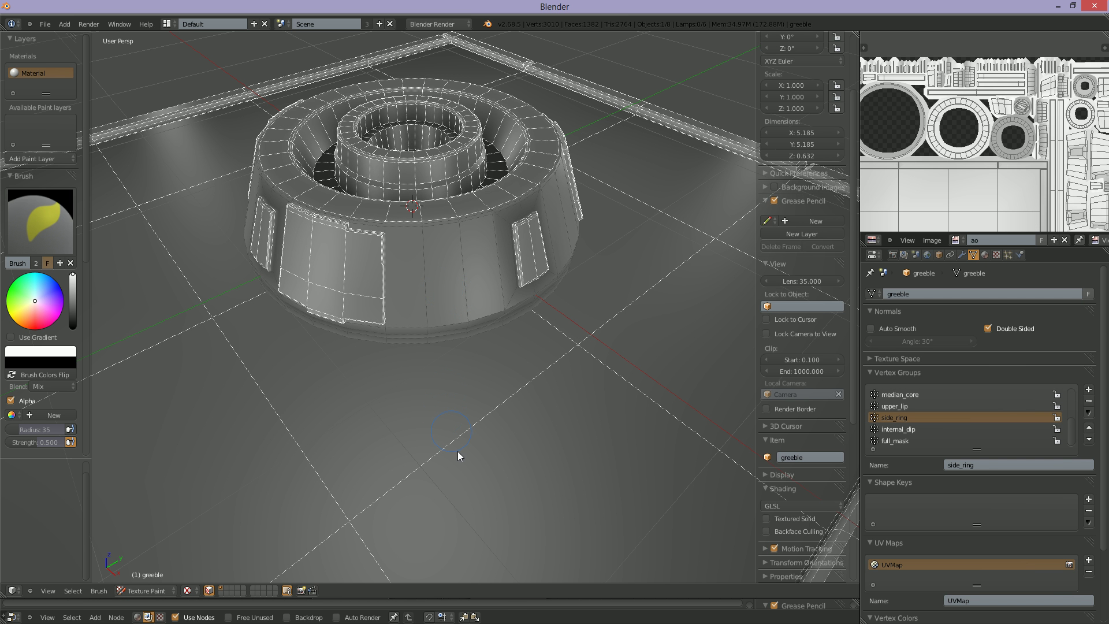
Step: Deselect the whole mesh in Edit Mode and return to Object Mode
click(149, 590)
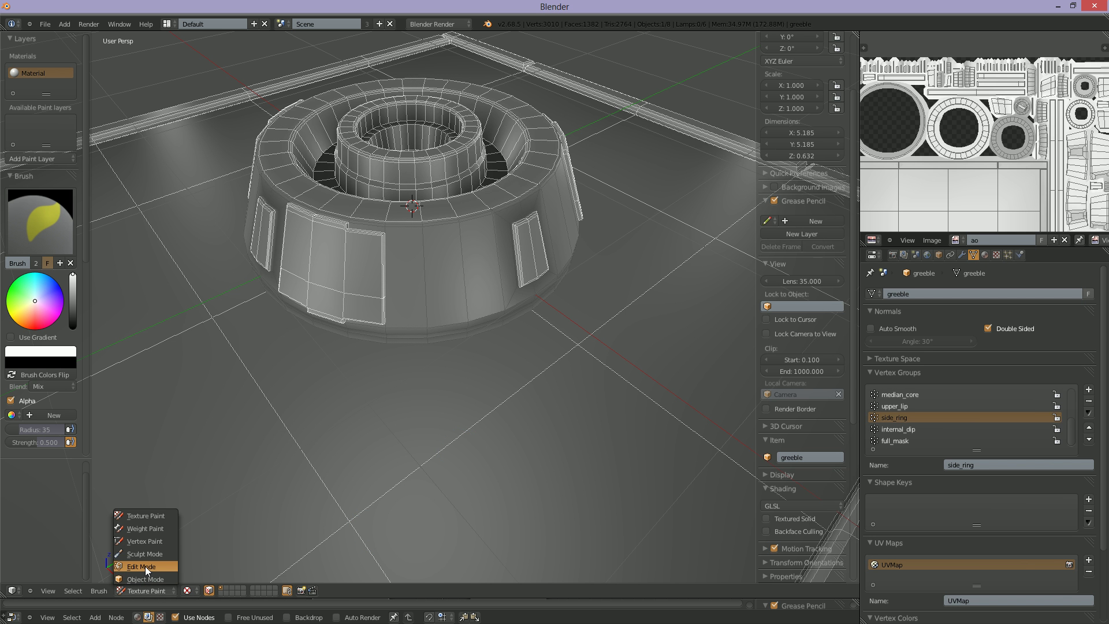
click(144, 566)
key(a)
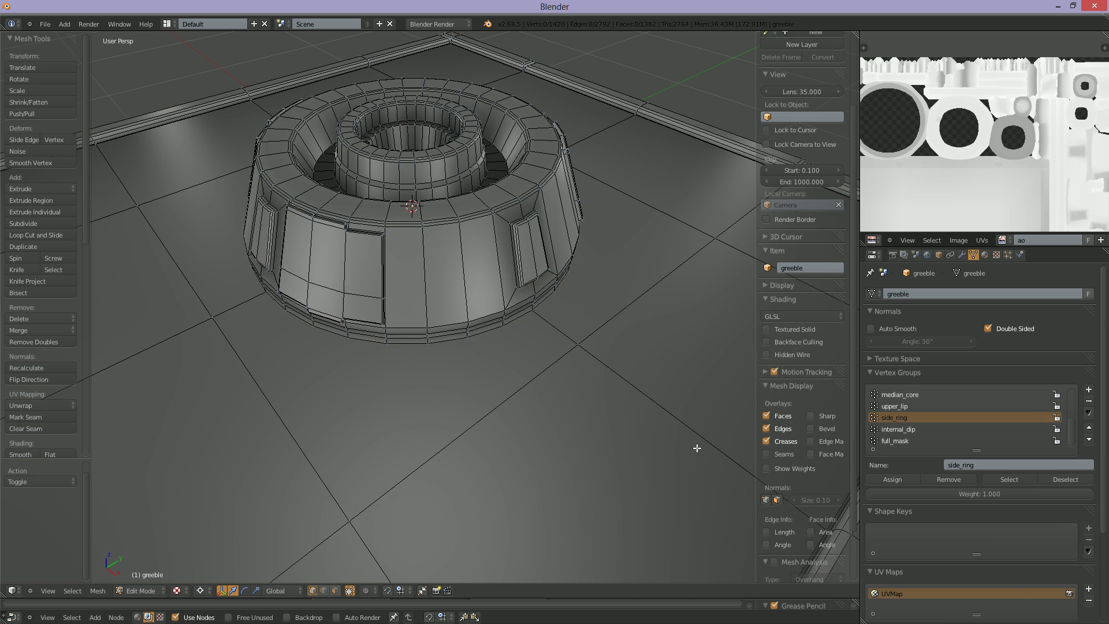
scroll(699, 443, down, 3)
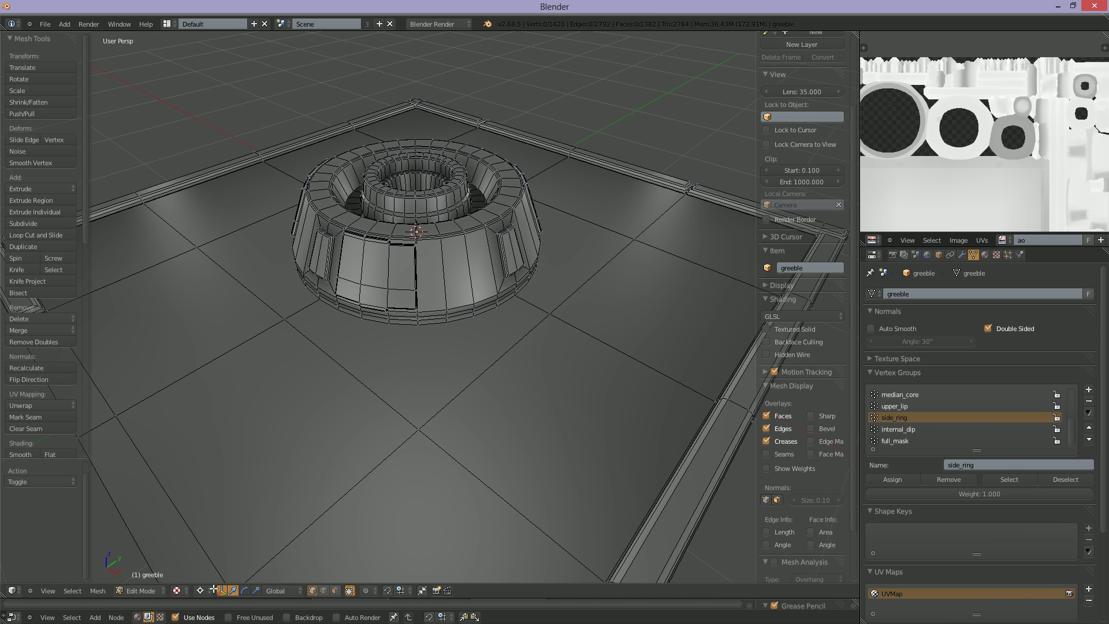
click(150, 593)
click(145, 581)
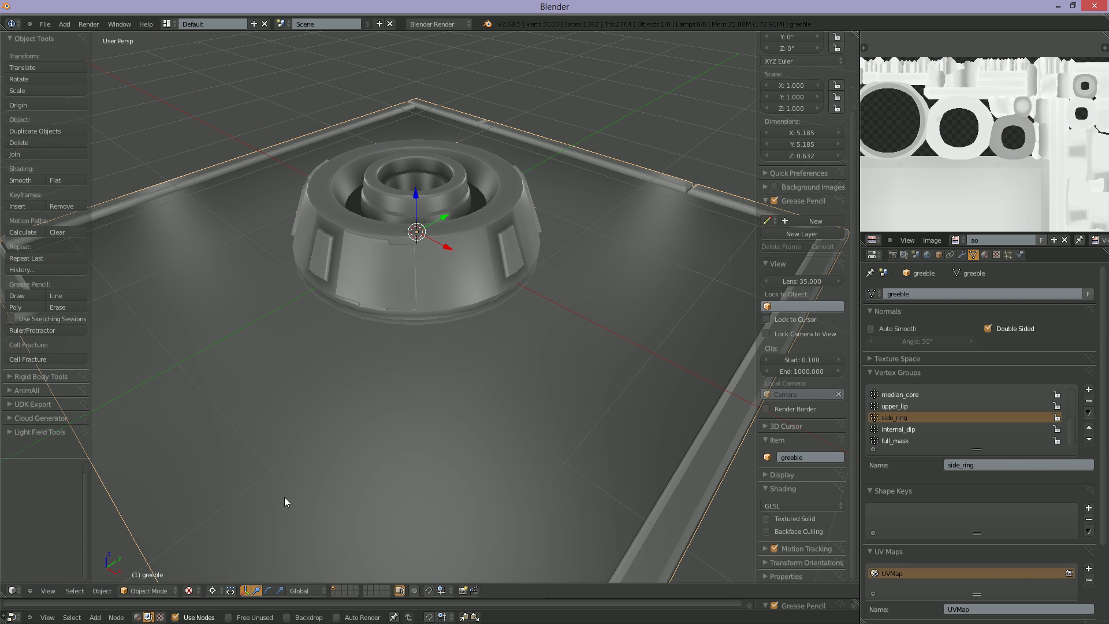
scroll(438, 486, down, 5)
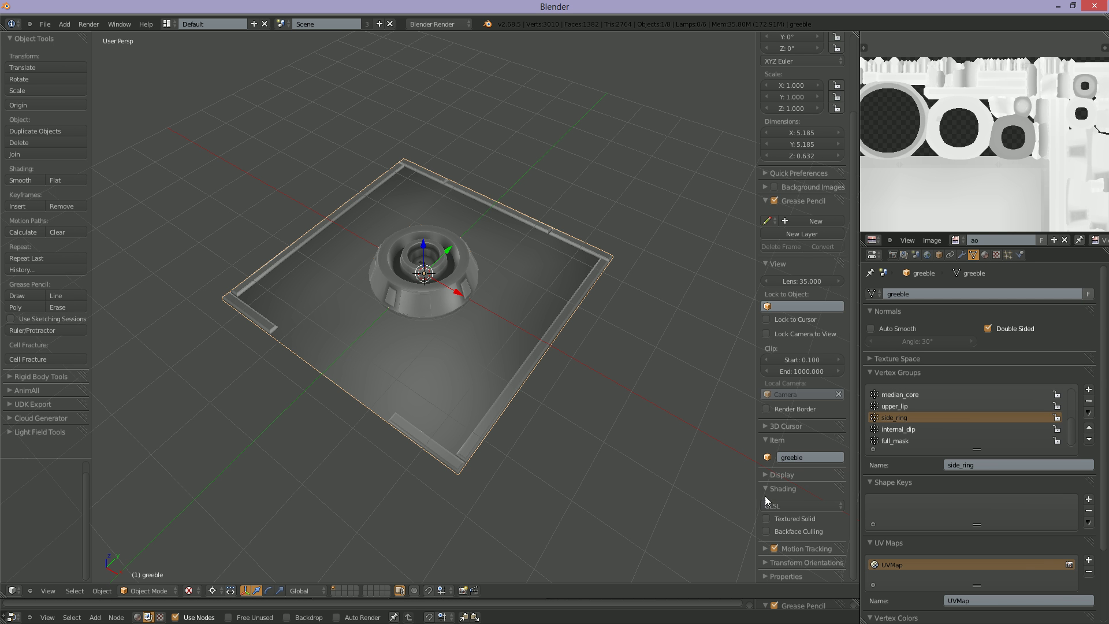
mouse_move(501, 389)
middle_down()
mouse_move(511, 366)
mouse_move(503, 381)
middle_up()
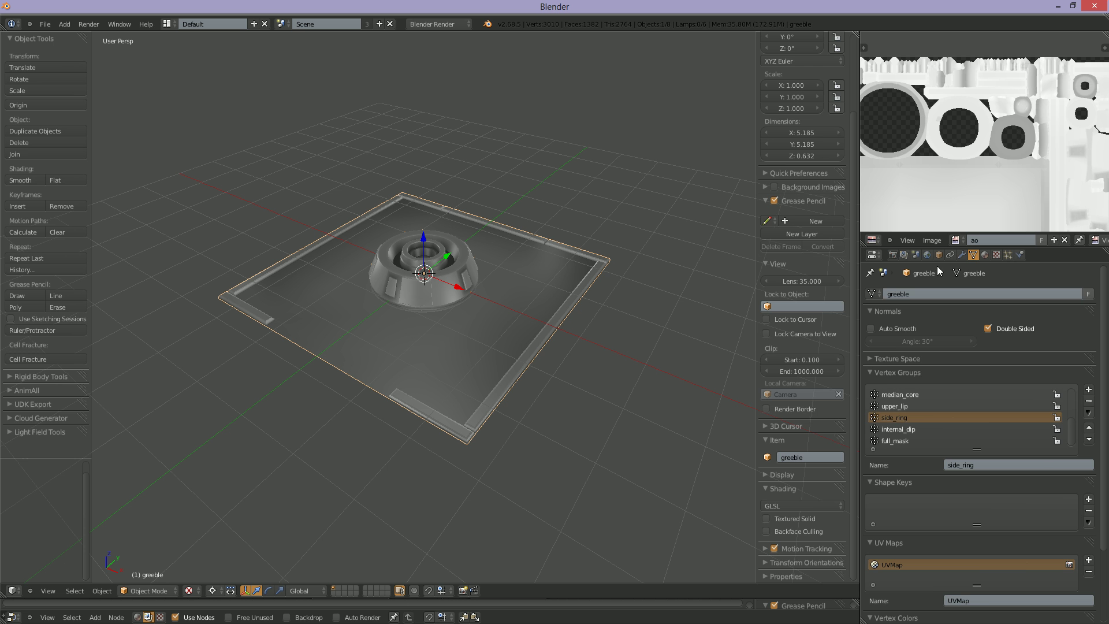
Step: Add a new texture in the material's first texture slot and assign it the ao image
click(985, 255)
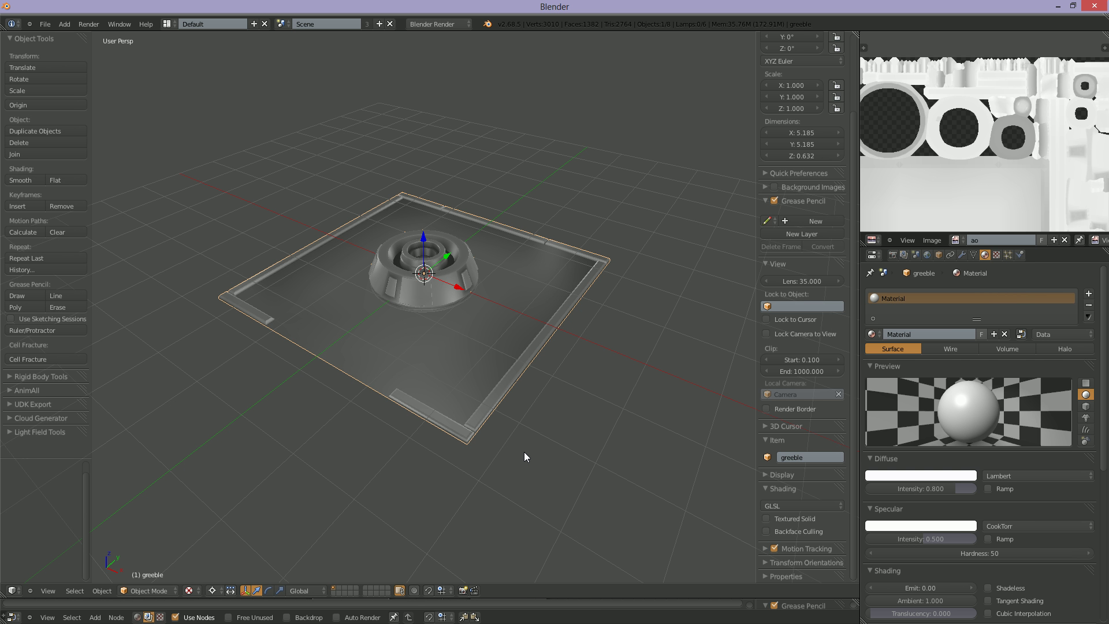
click(996, 255)
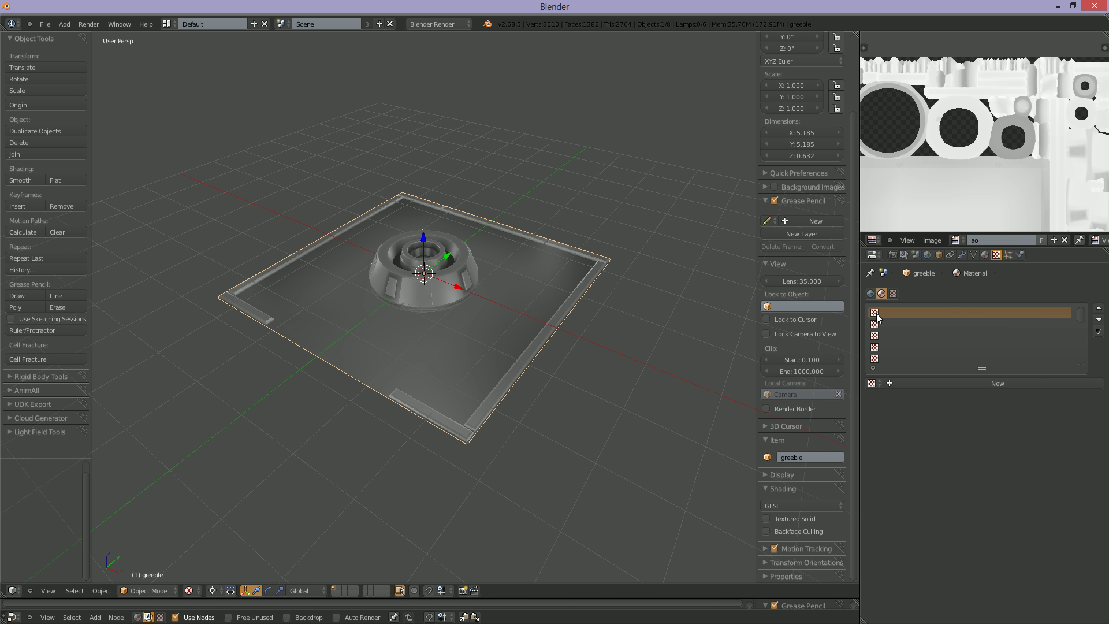
scroll(887, 358, down, 1)
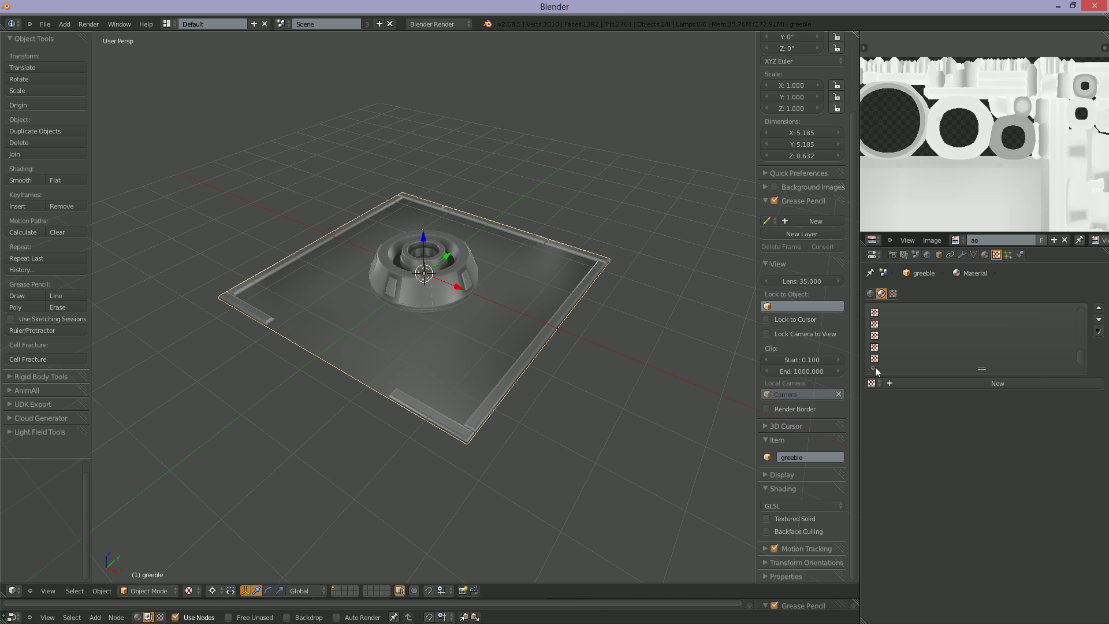
scroll(913, 357, up, 1)
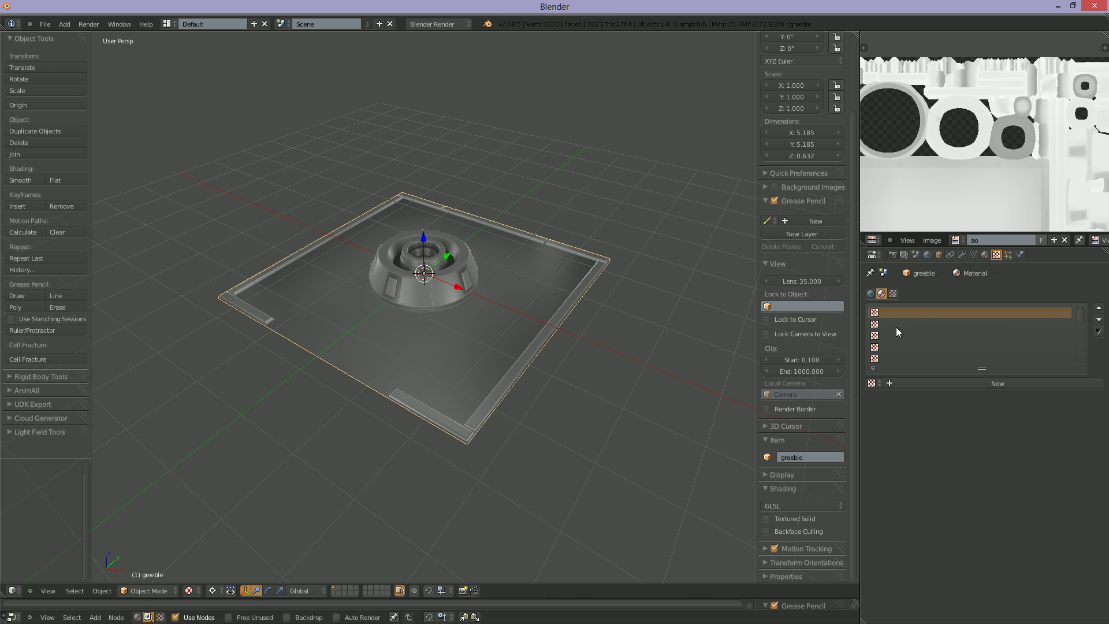
click(903, 383)
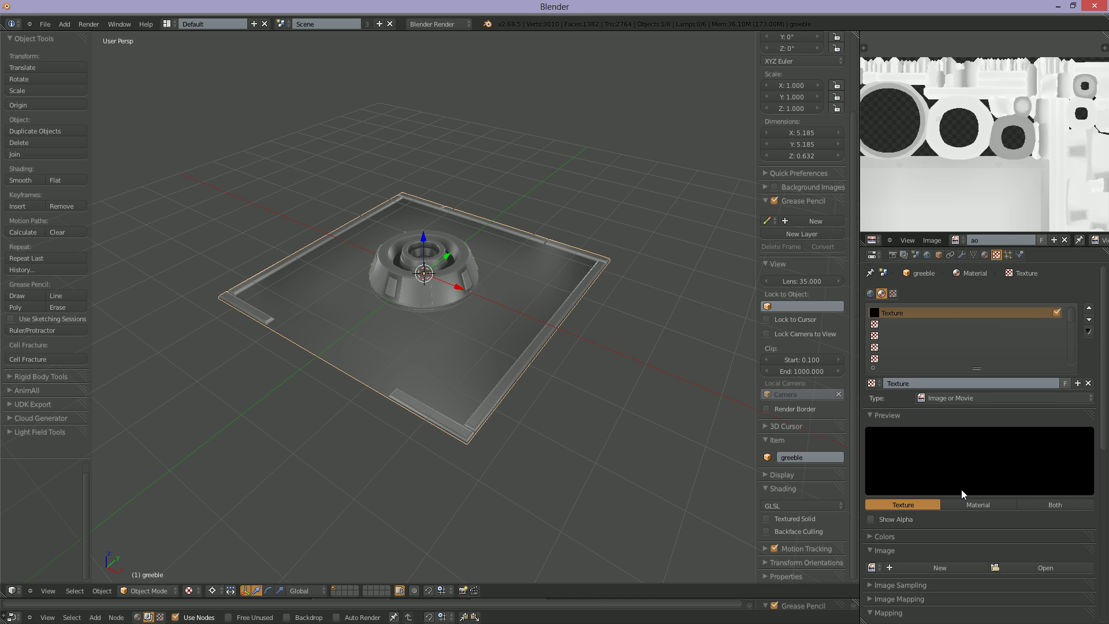
scroll(961, 489, down, 5)
click(871, 452)
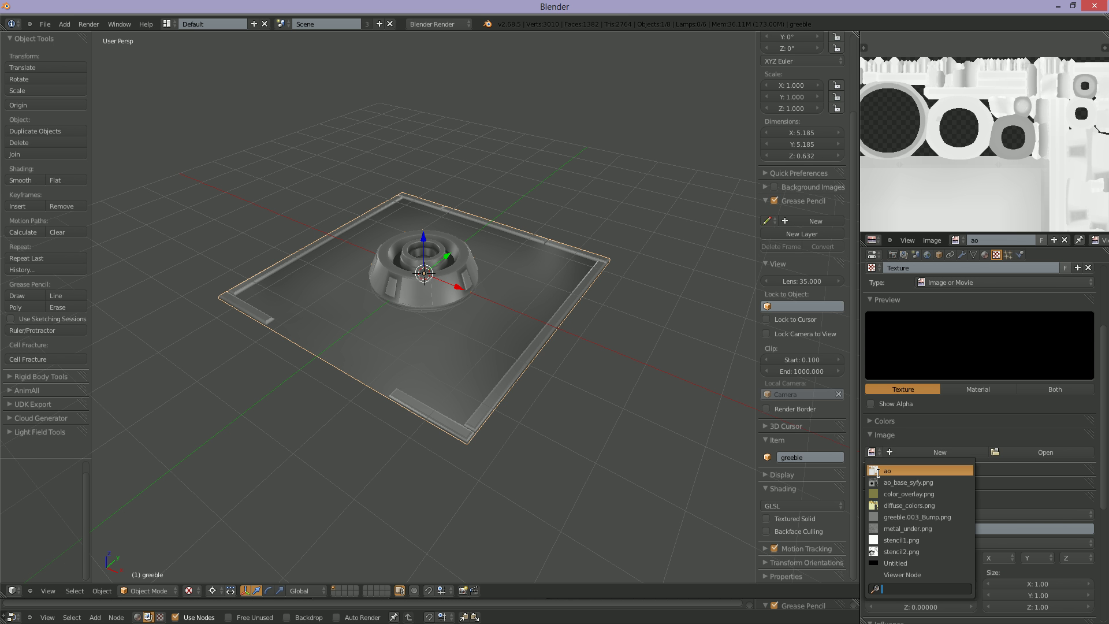
click(898, 470)
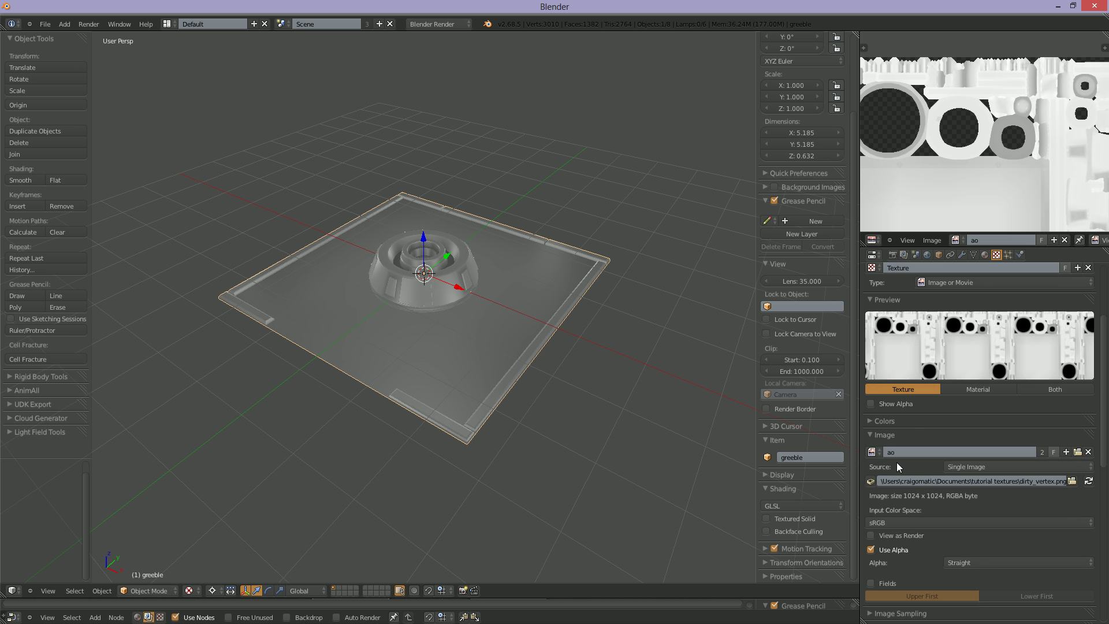
Step: Set the ao texture's influence blend type to Multiply
scroll(945, 461, down, 6)
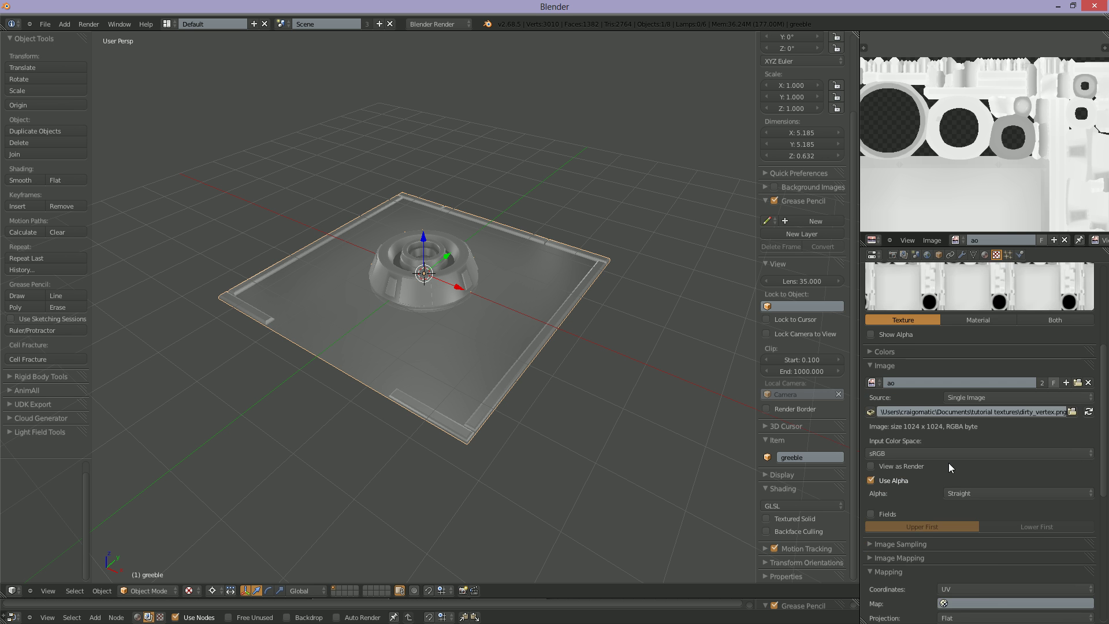
scroll(962, 542, down, 8)
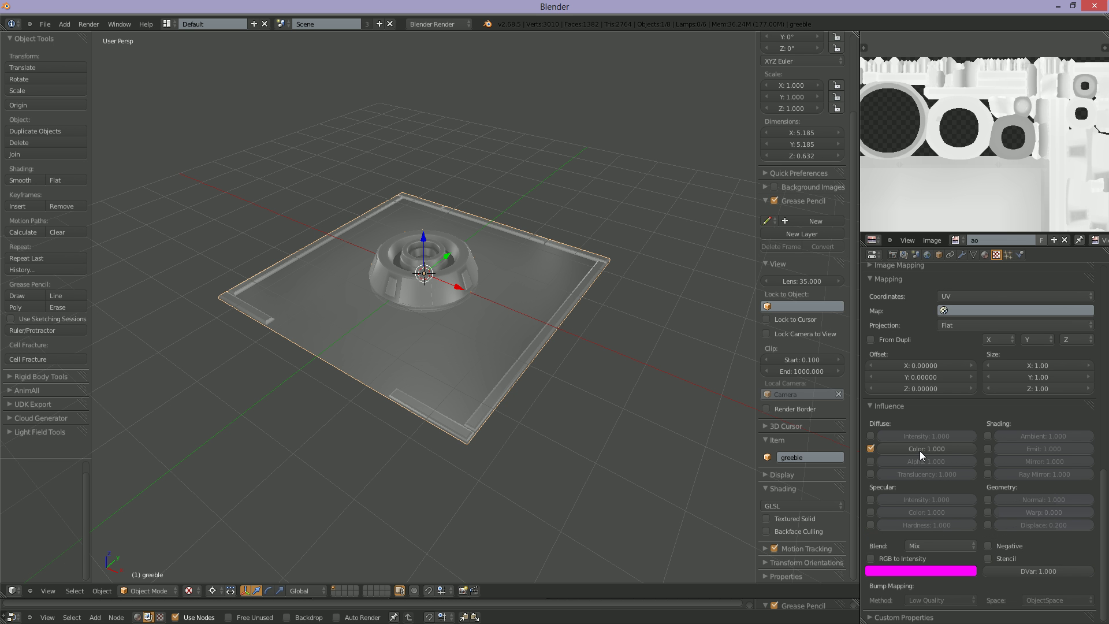
click(928, 545)
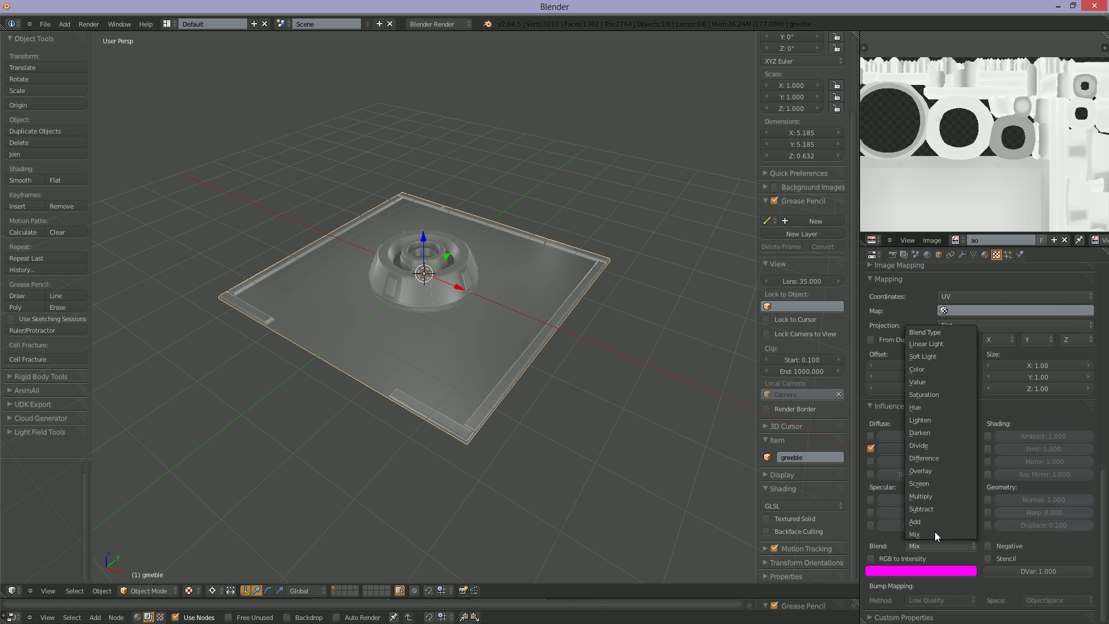
click(930, 495)
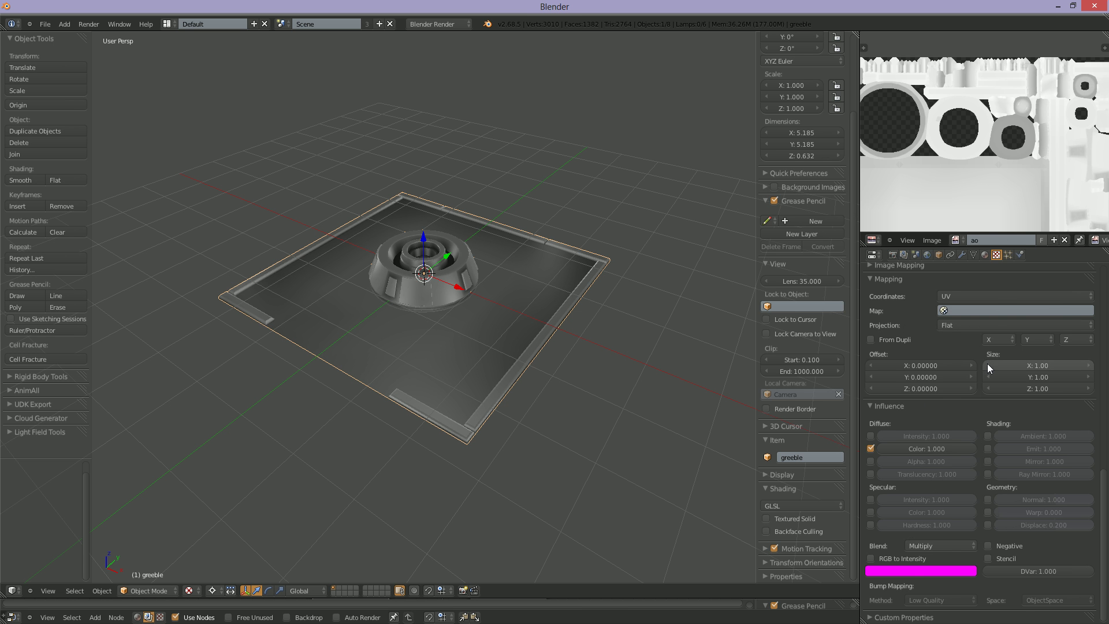
Step: Move the ao texture down the material's texture list to the fifth slot
scroll(986, 363, up, 10)
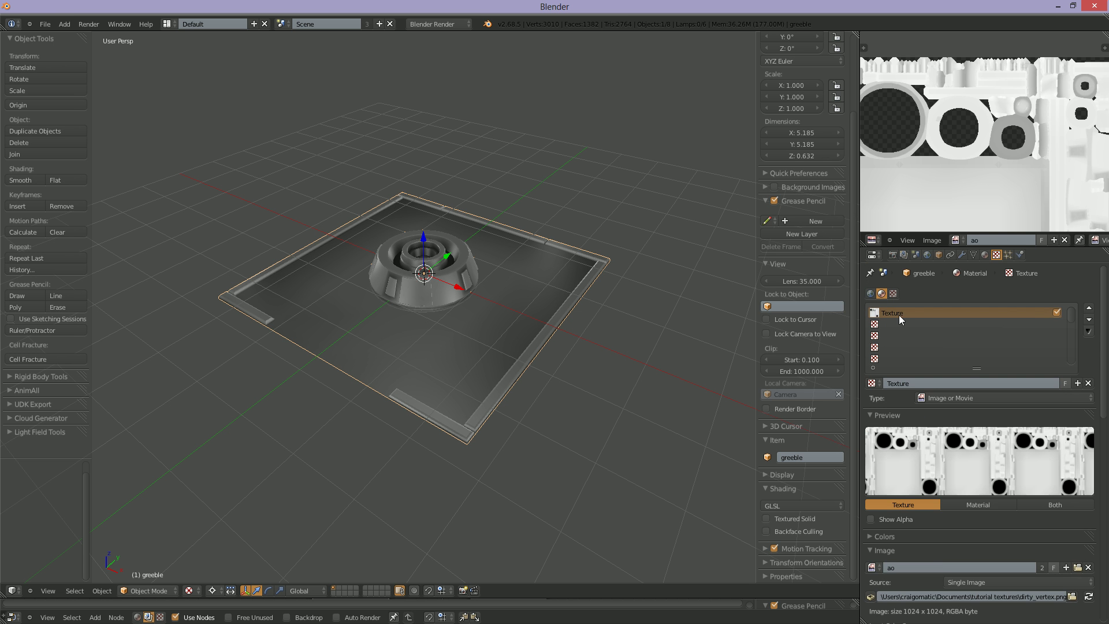
click(1091, 319)
click(1091, 319)
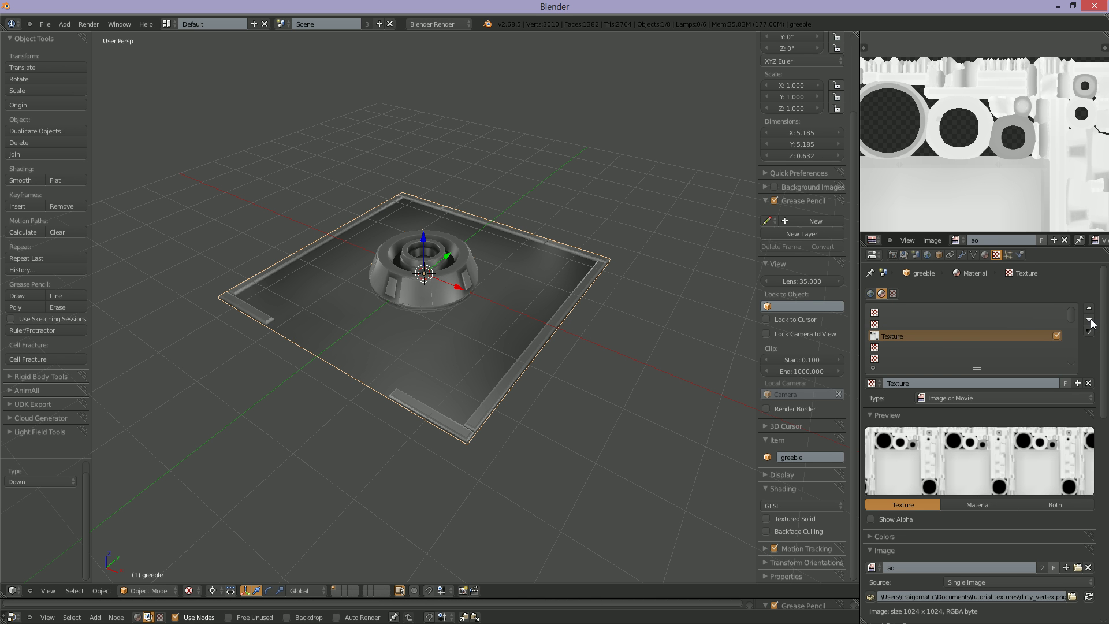
click(1090, 319)
click(1090, 319)
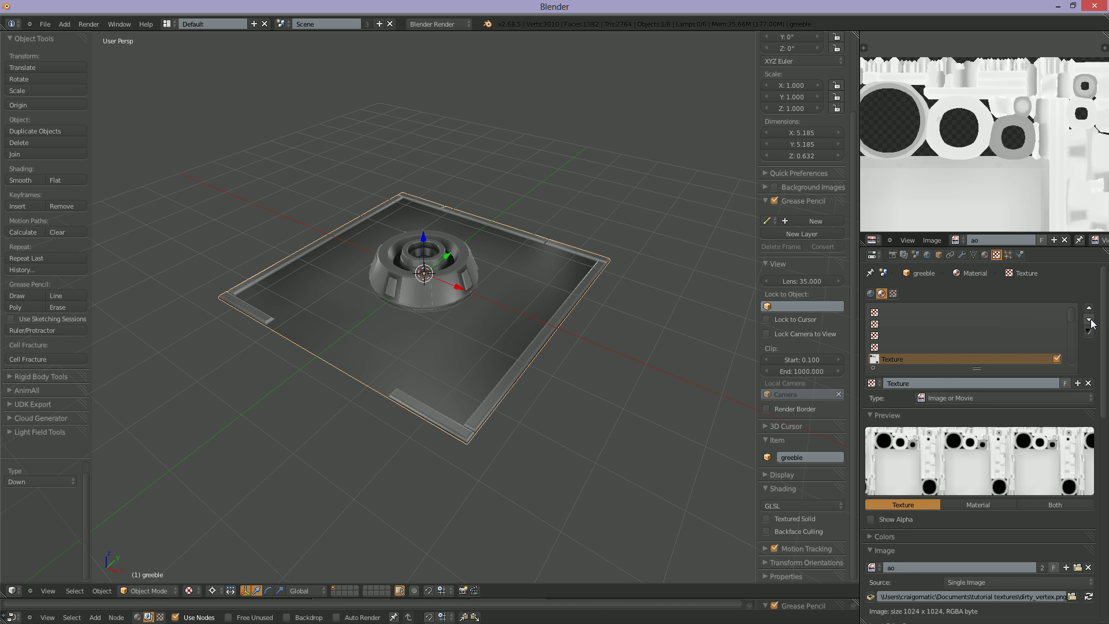
click(1090, 319)
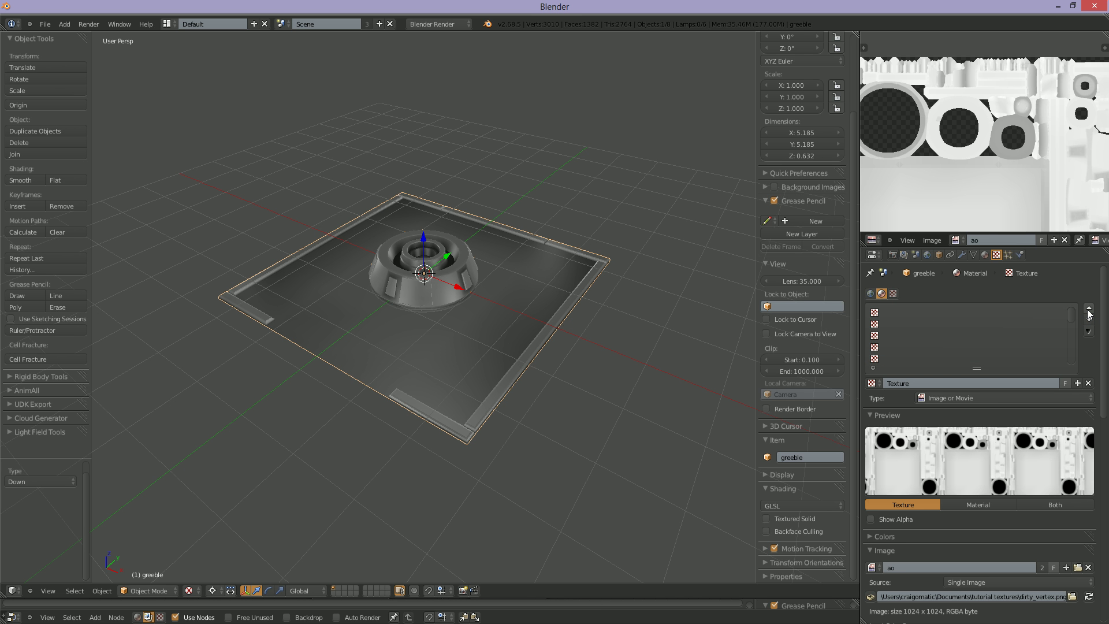
click(1088, 308)
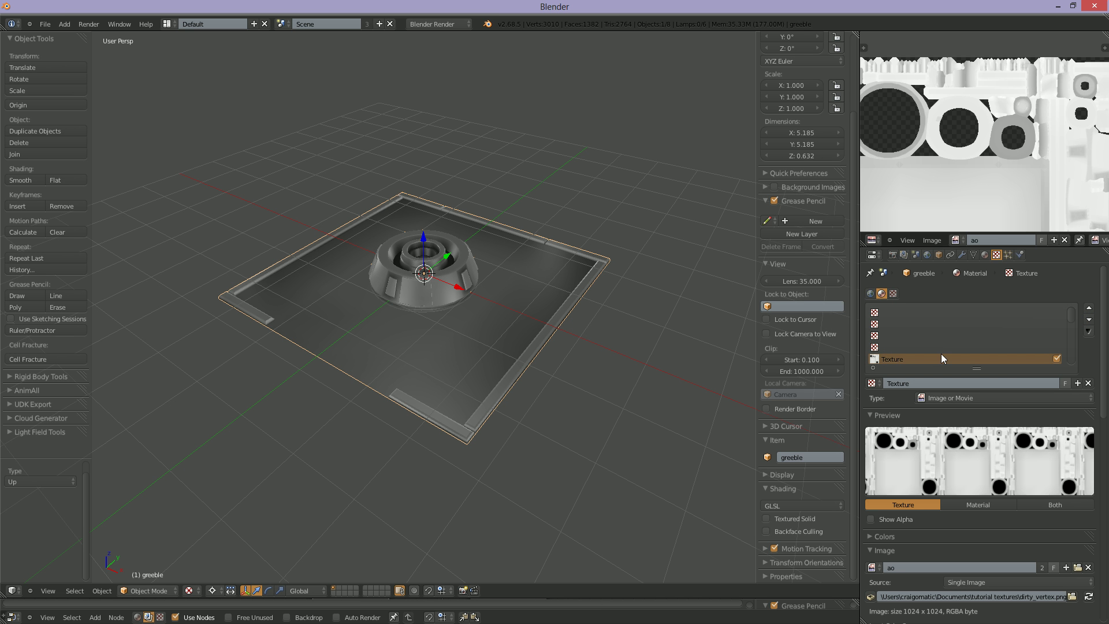
Step: Add a new texture in the fourth slot and load dirty_vertex.png from the tutorial textures folder as its image
click(895, 347)
click(928, 382)
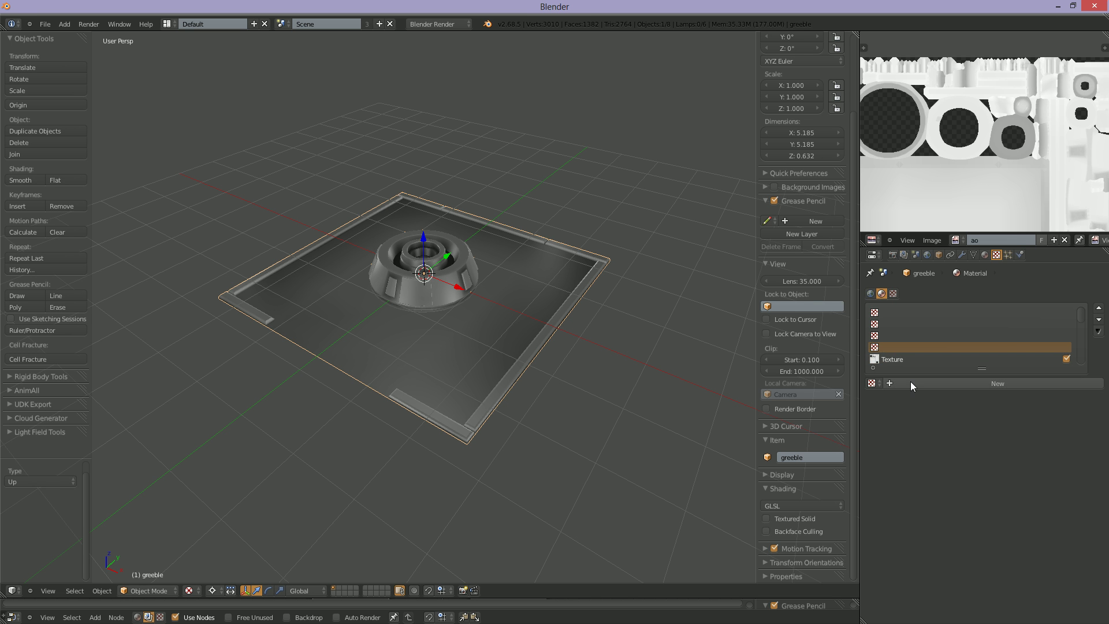
scroll(918, 496, down, 4)
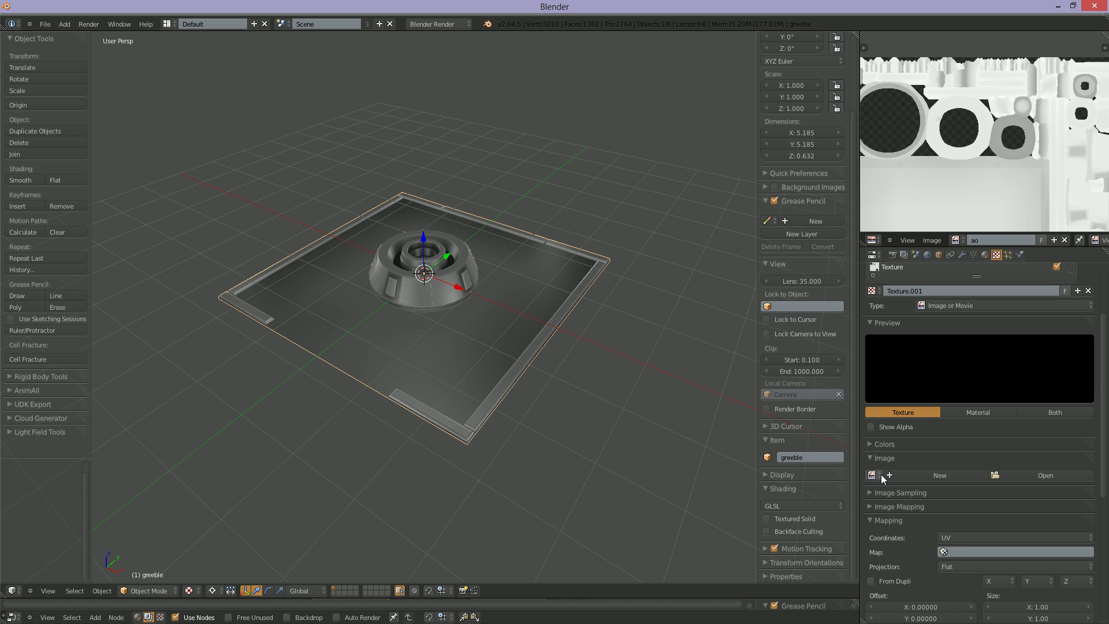
click(881, 474)
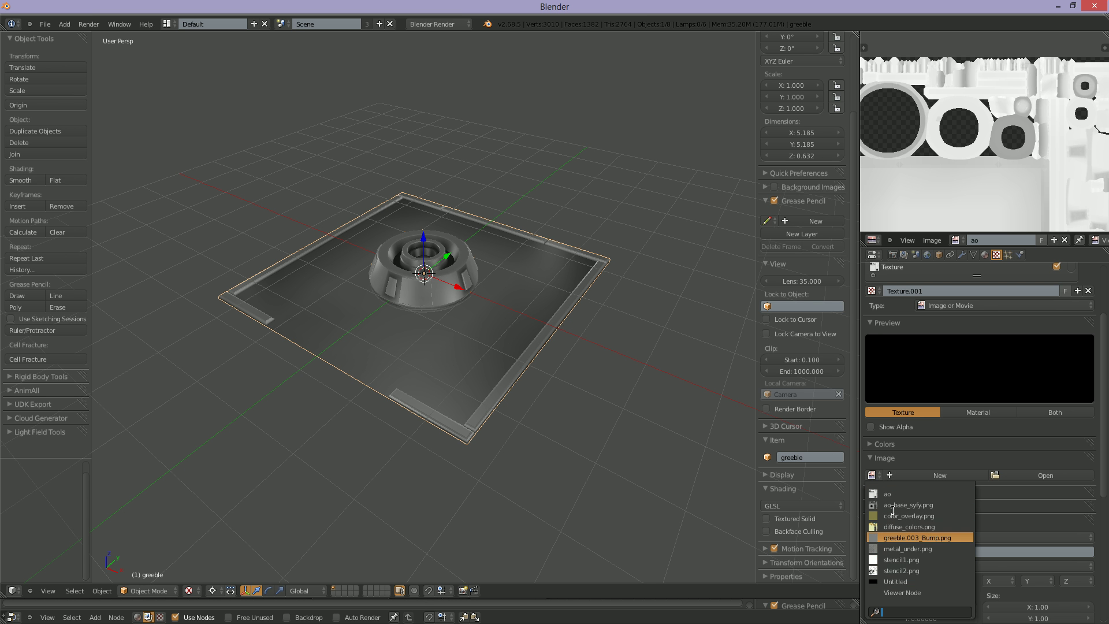
click(1027, 474)
click(1027, 475)
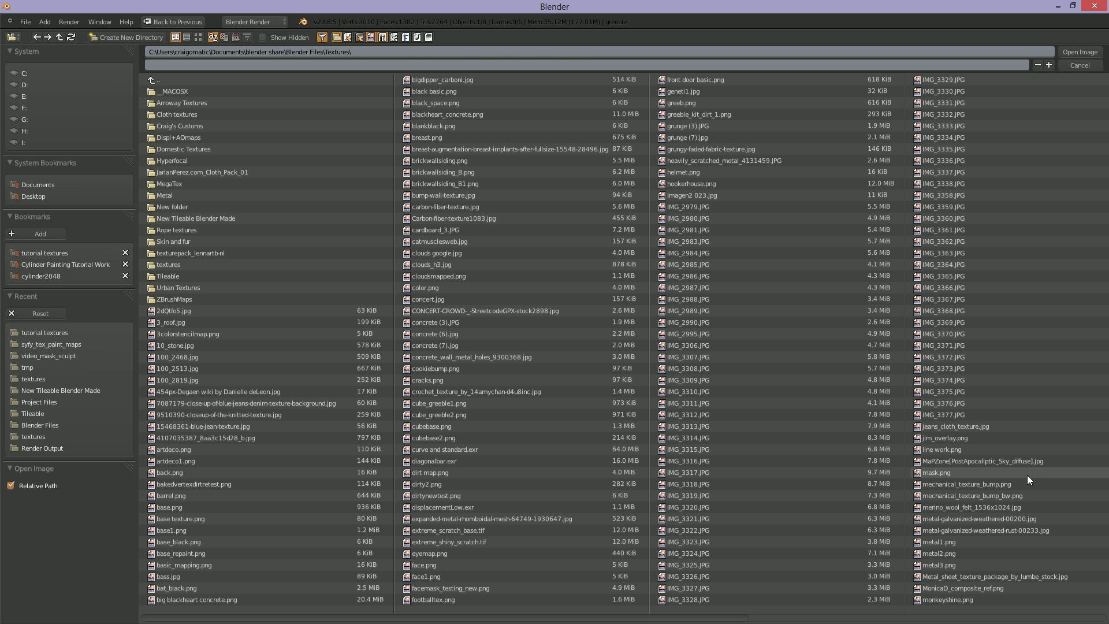
click(33, 253)
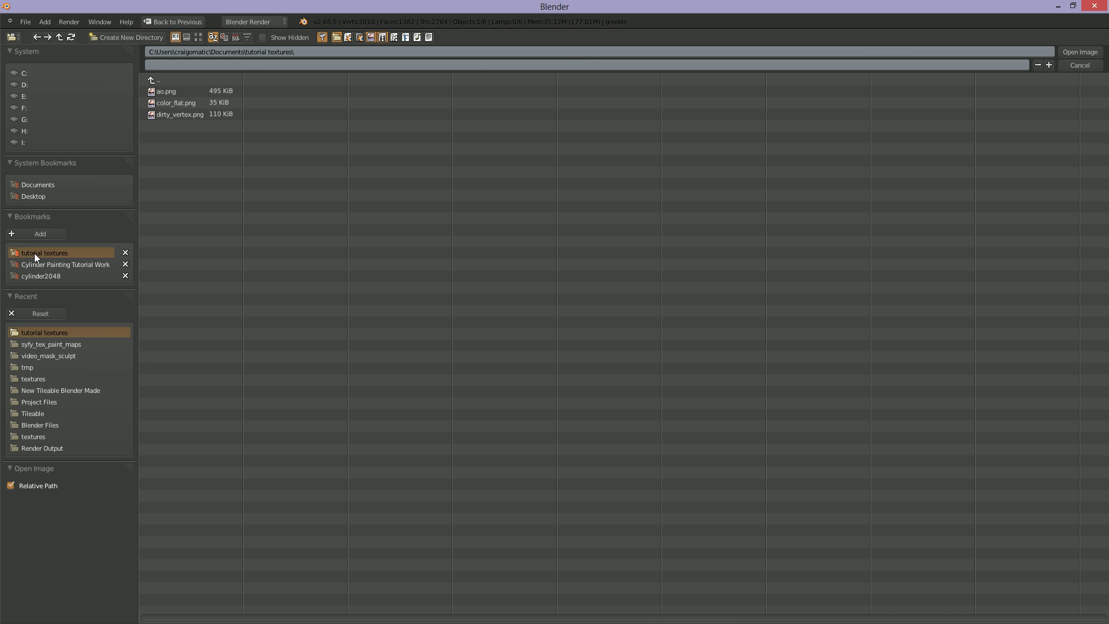
click(178, 115)
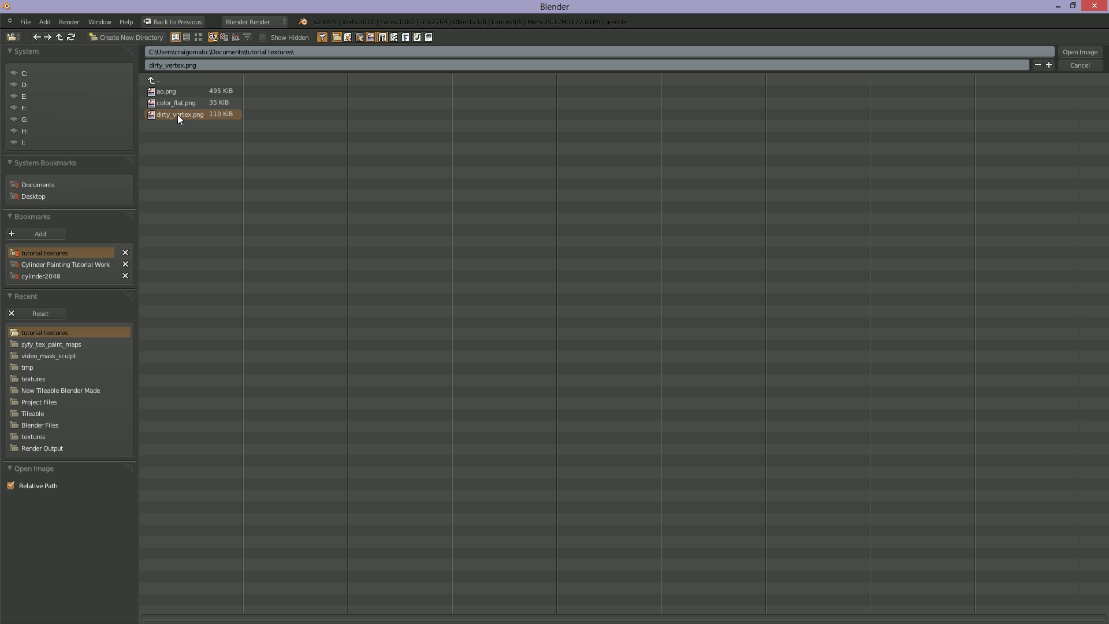
click(1079, 52)
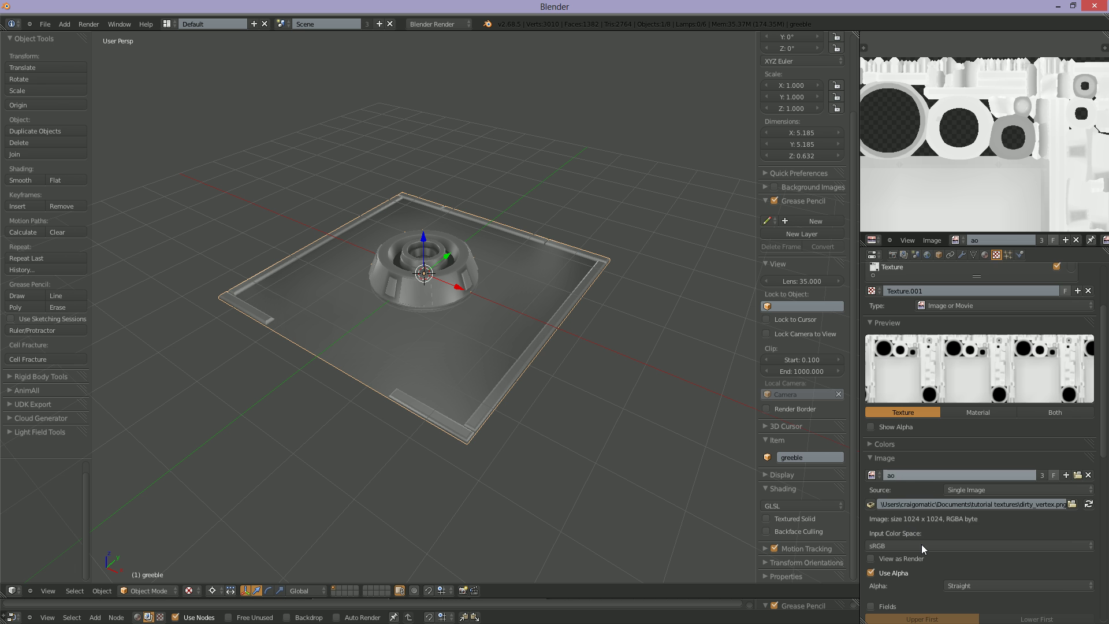
Step: Set the influence blend type of the dirty_vertex texture to Multiply
scroll(923, 544, down, 6)
scroll(922, 549, down, 3)
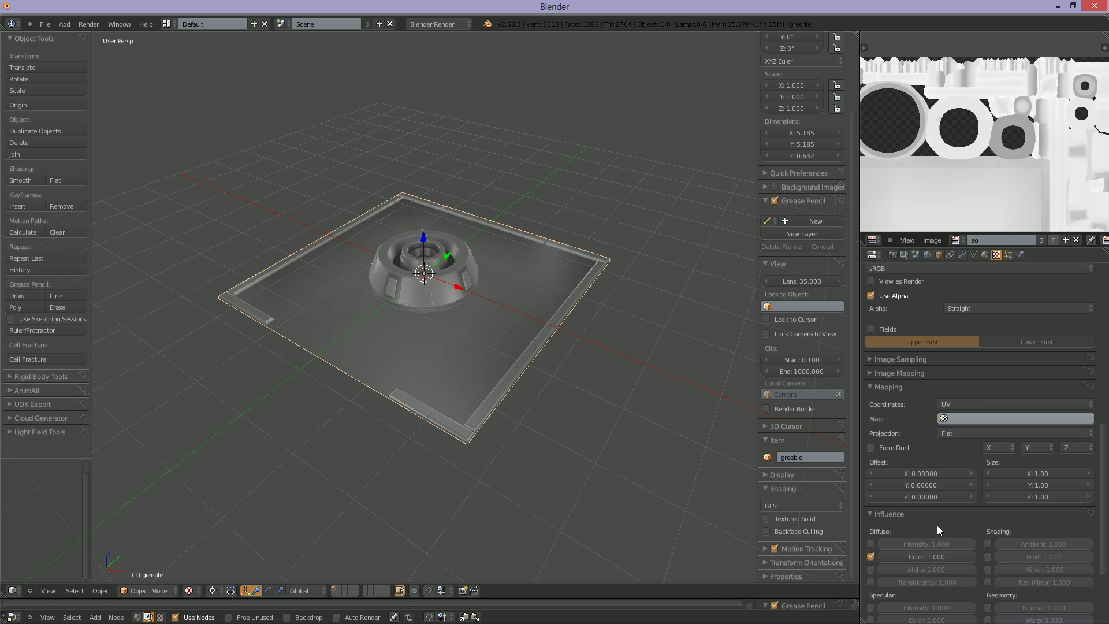
scroll(936, 525, down, 3)
scroll(932, 503, down, 2)
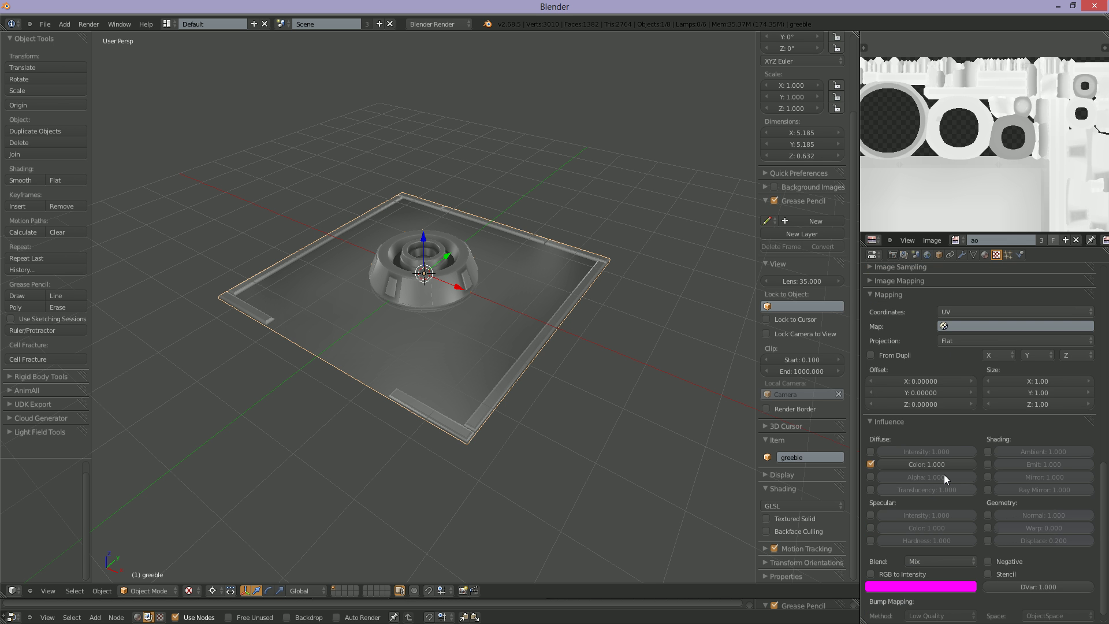
click(952, 563)
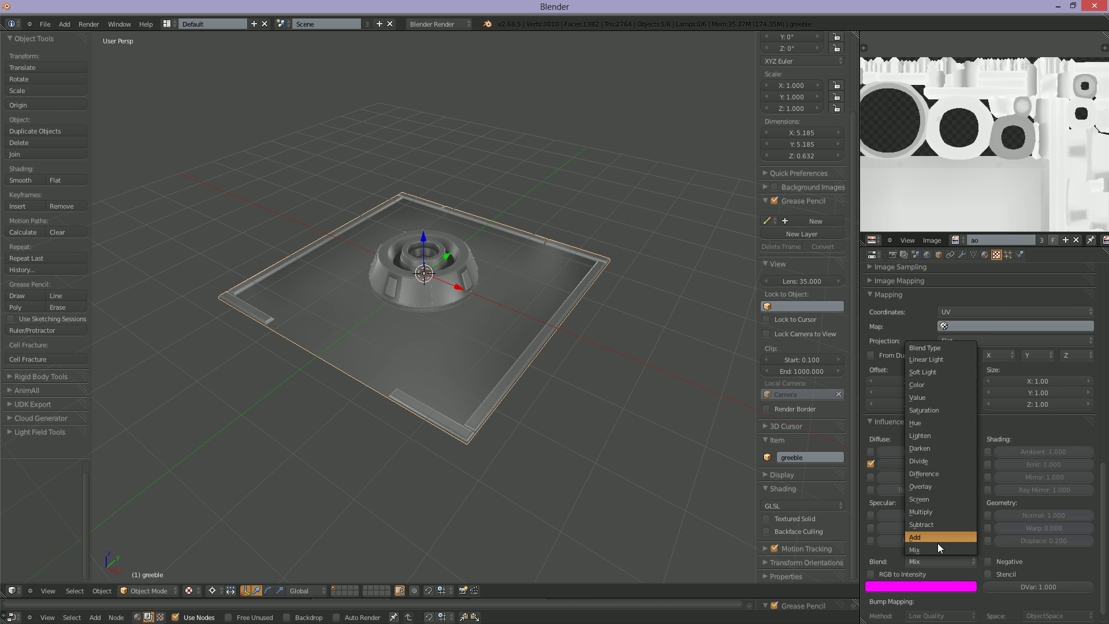
click(931, 509)
Step: Set the diffuse Color influence of the dirty_vertex texture to 0.25
middle_drag(579, 423, 574, 422)
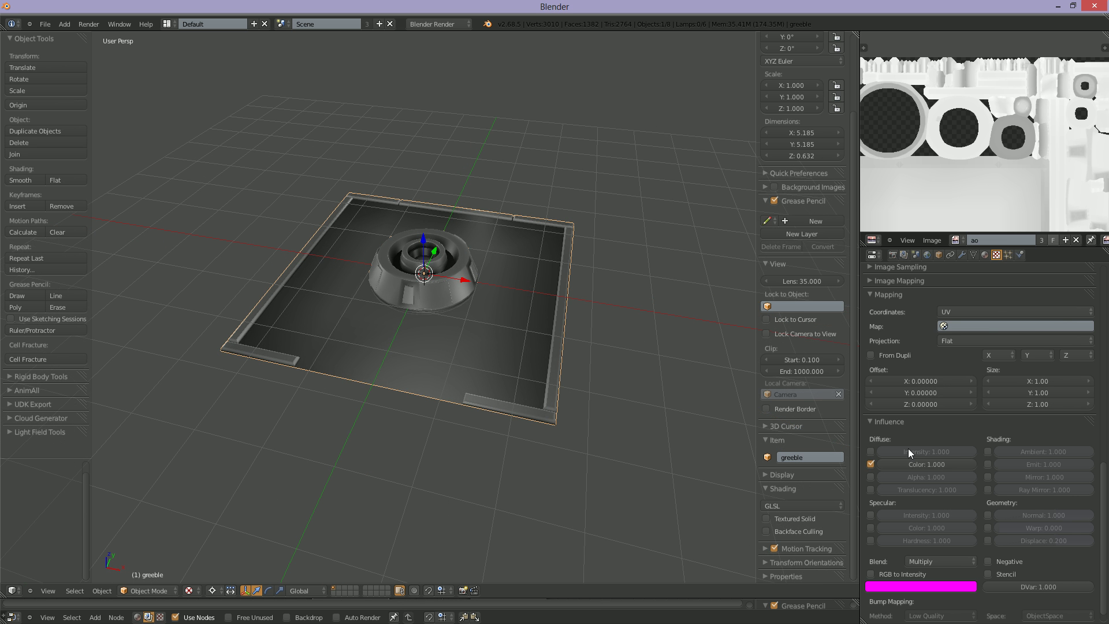
click(923, 463)
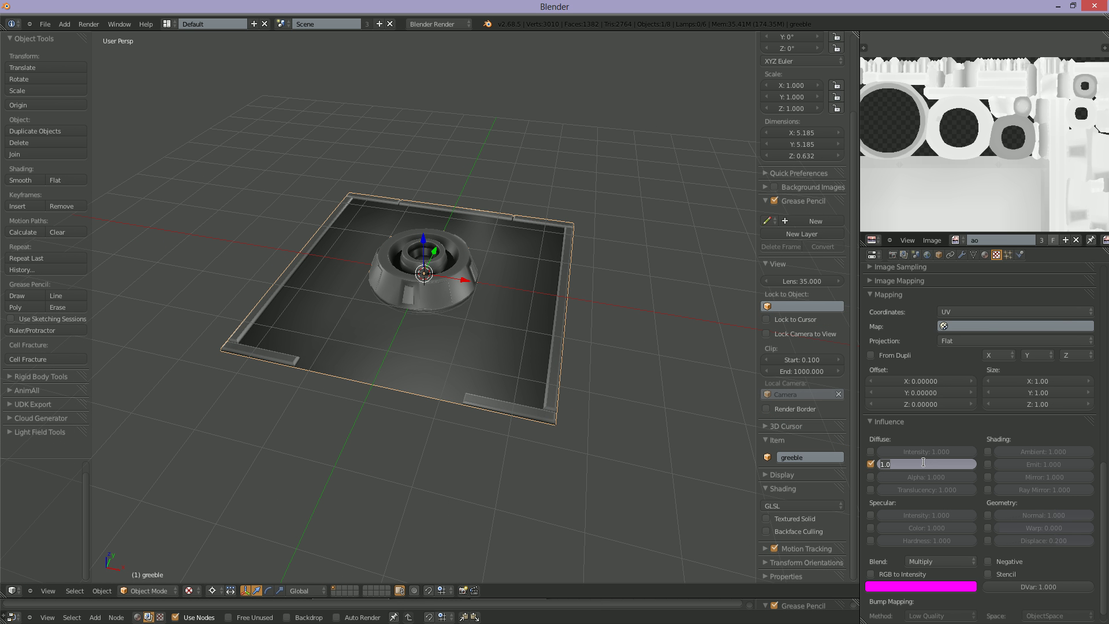
key(BackSpace)
text(.25)
key(Return)
Step: Select the ao texture in the fifth slot and set its diffuse Color influence to 0.254
scroll(948, 343, up, 5)
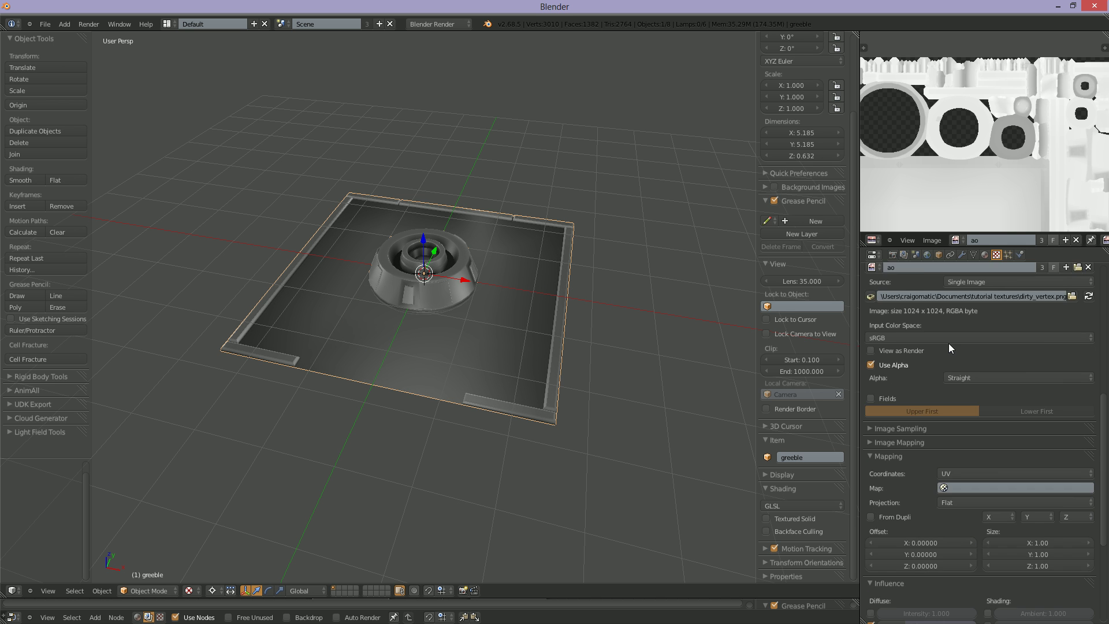
scroll(948, 343, up, 5)
click(904, 335)
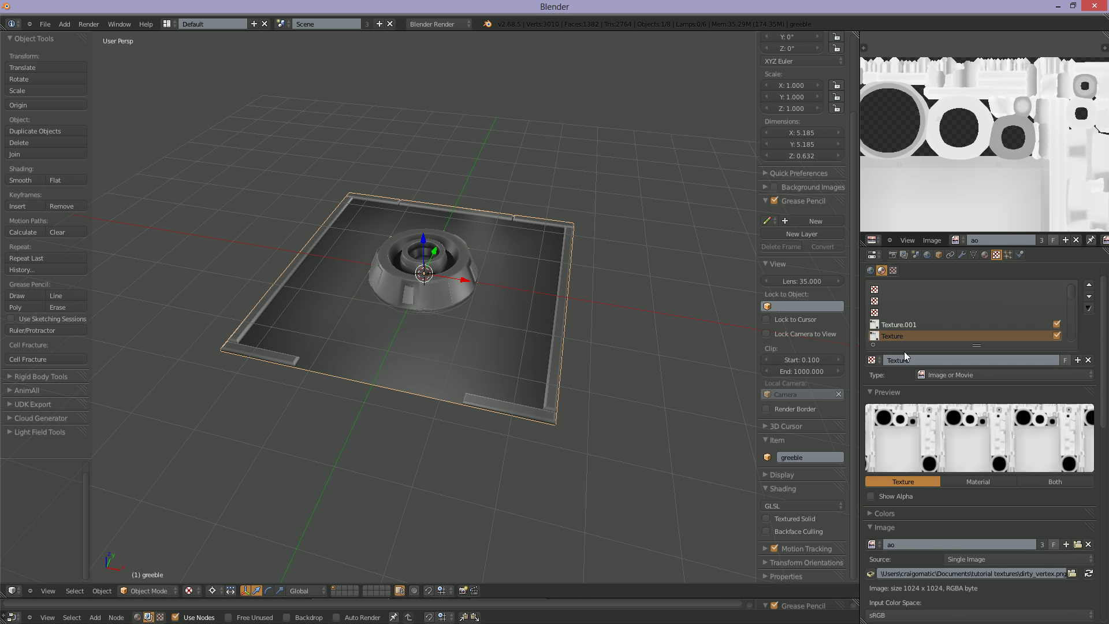
scroll(953, 505, down, 10)
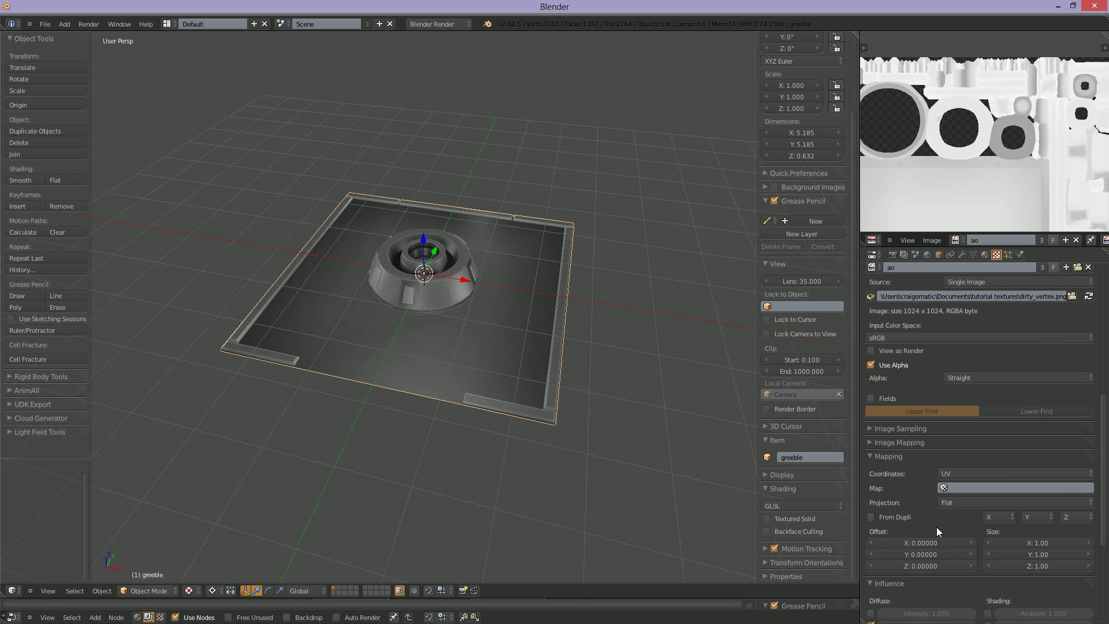
scroll(936, 528, down, 3)
click(925, 533)
text(1.0)
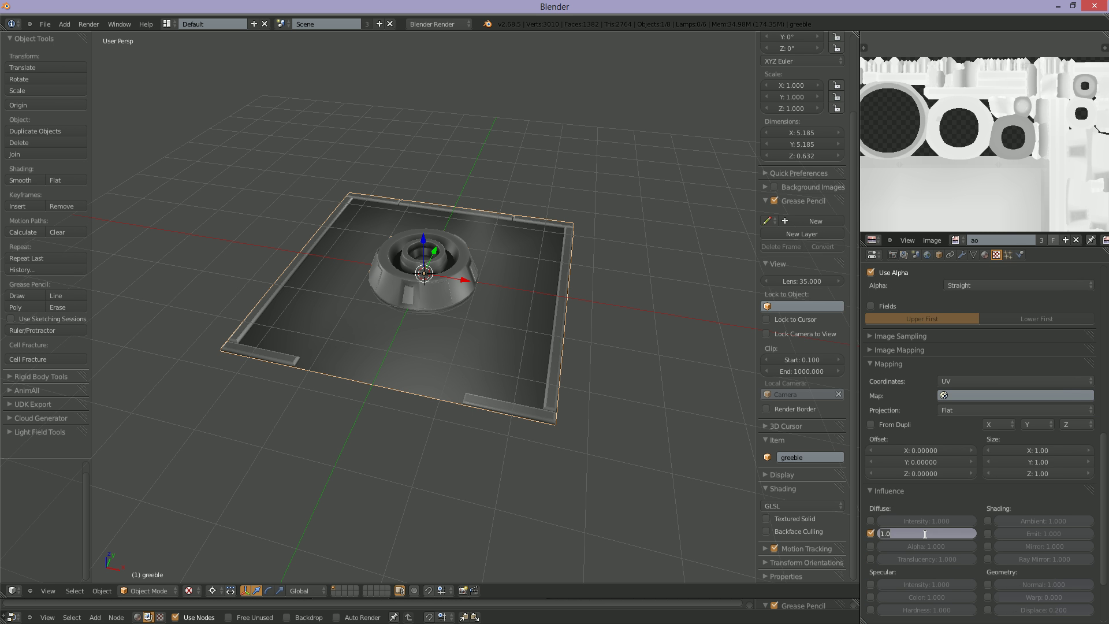
text(.254)
key(Return)
Step: Rename the texture in the fifth slot as AO
scroll(963, 442, up, 8)
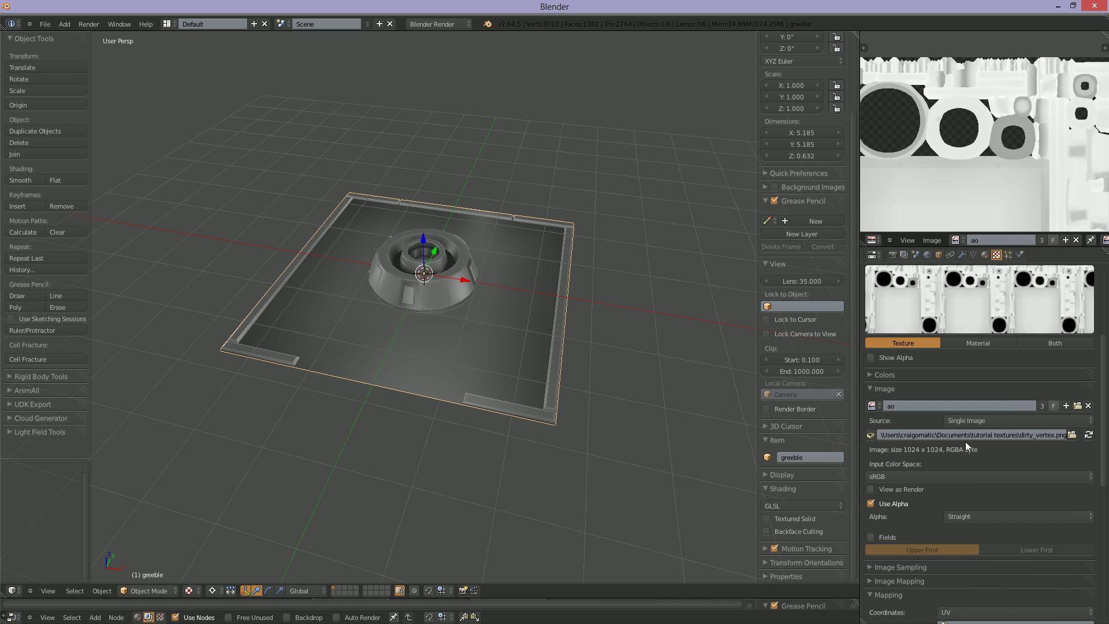
scroll(965, 441, up, 6)
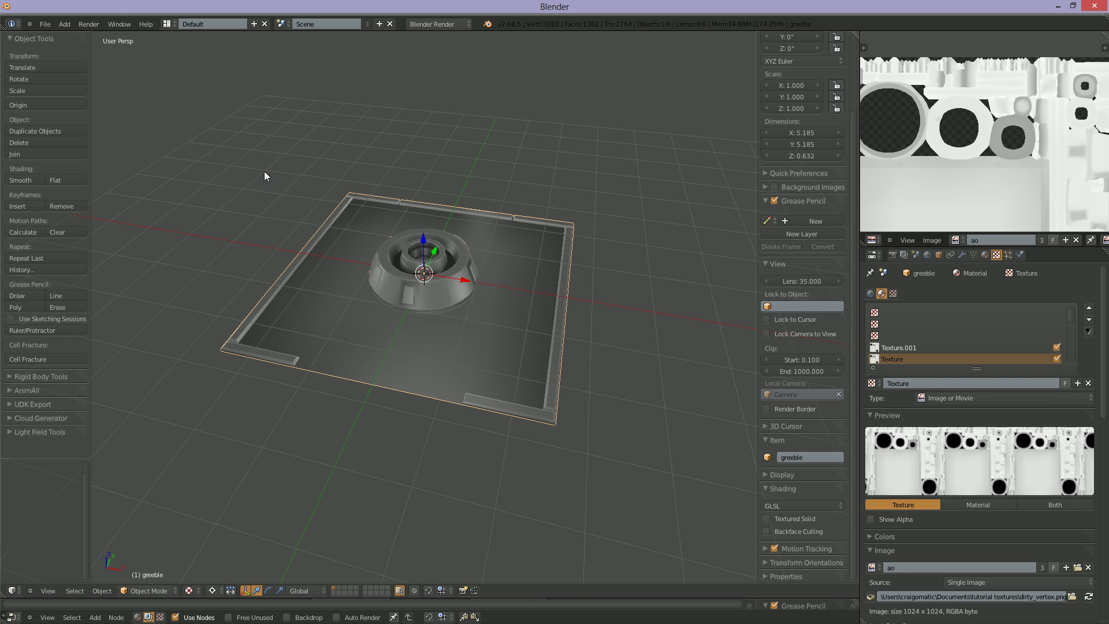
click(902, 383)
text(AO)
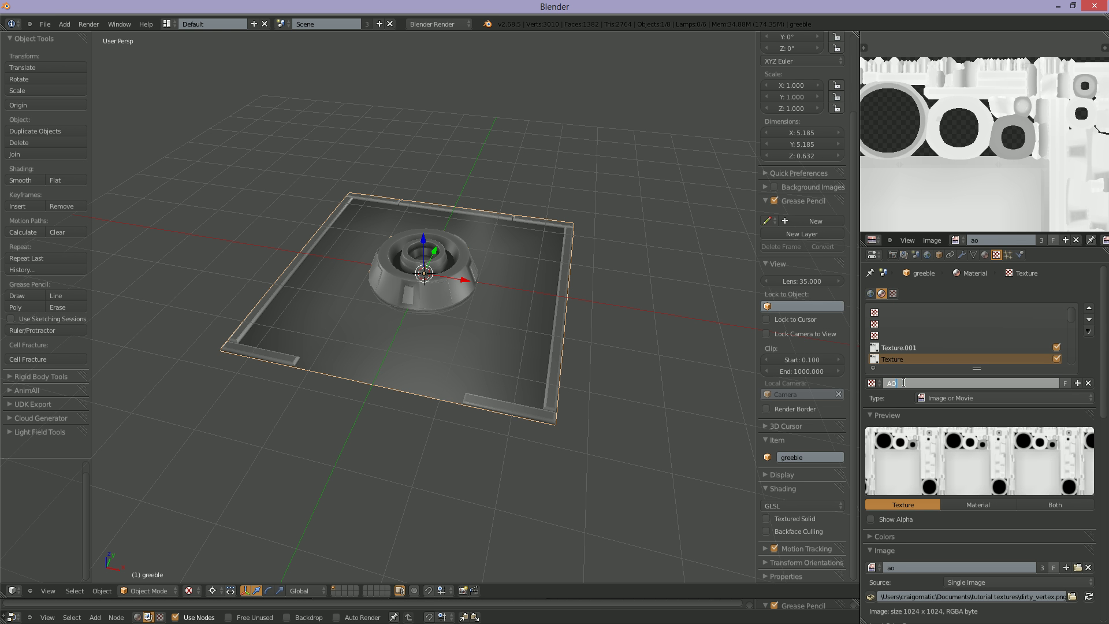
key(Return)
Step: Rename the texture in the fourth slot as Vertex dirt
click(898, 347)
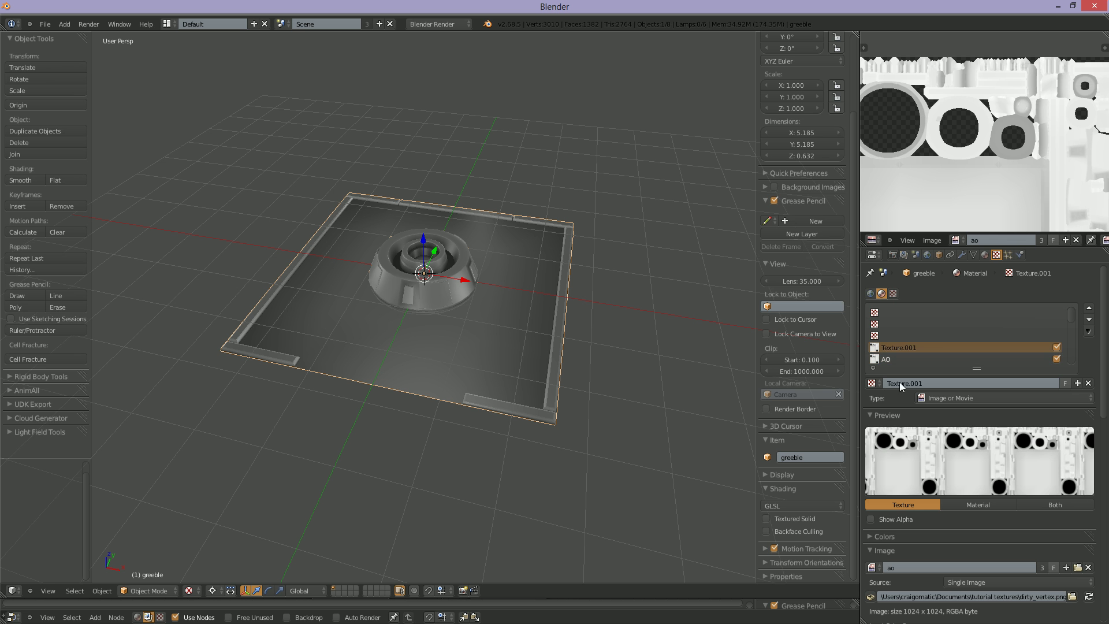
click(899, 384)
text(V)
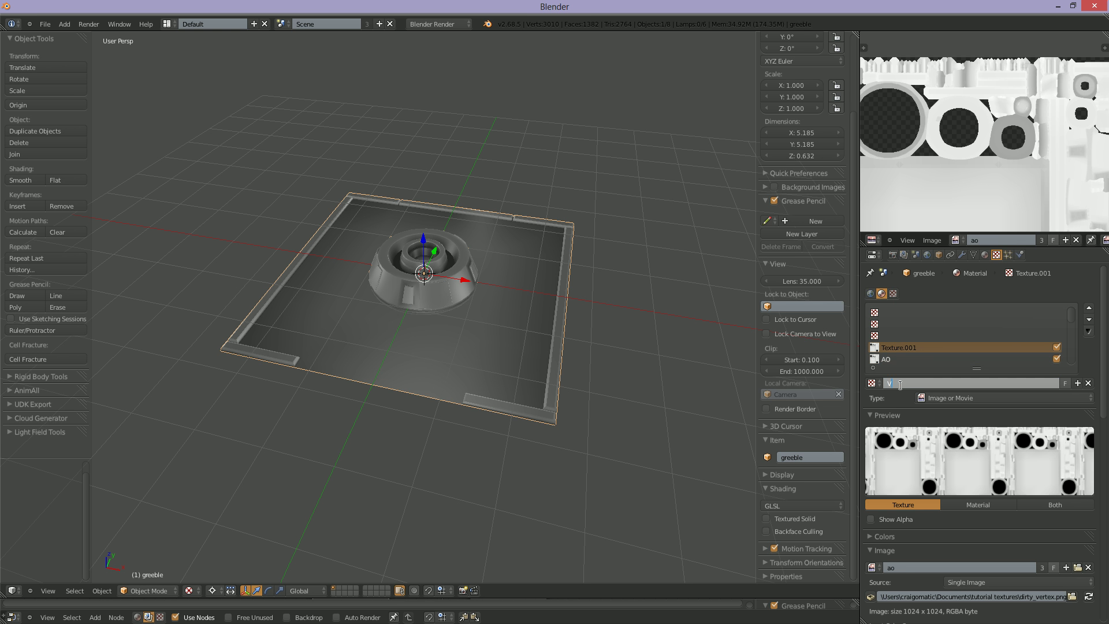
text(ertex dirt)
key(Return)
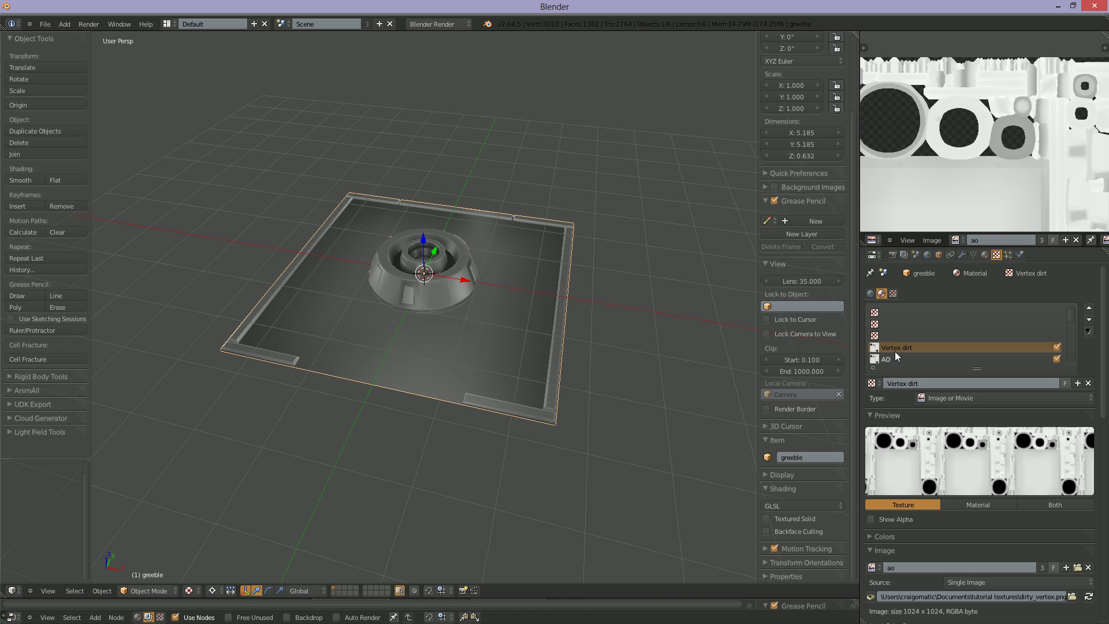
Step: Add a new texture in the third slot and load color_flat.png from the tutorial textures folder as its image
click(883, 335)
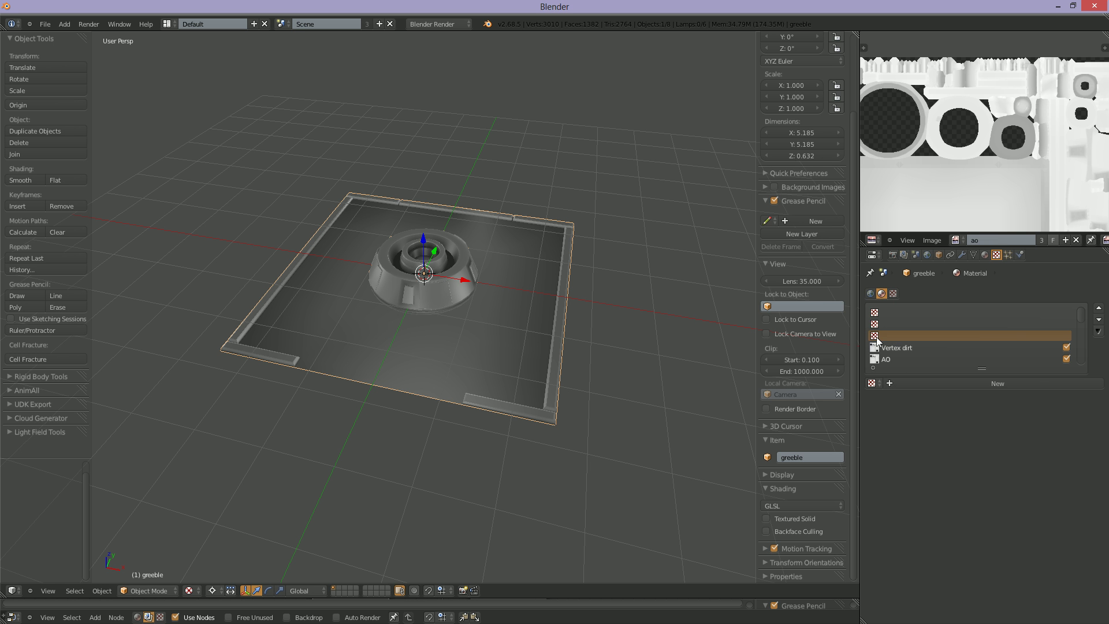
click(925, 382)
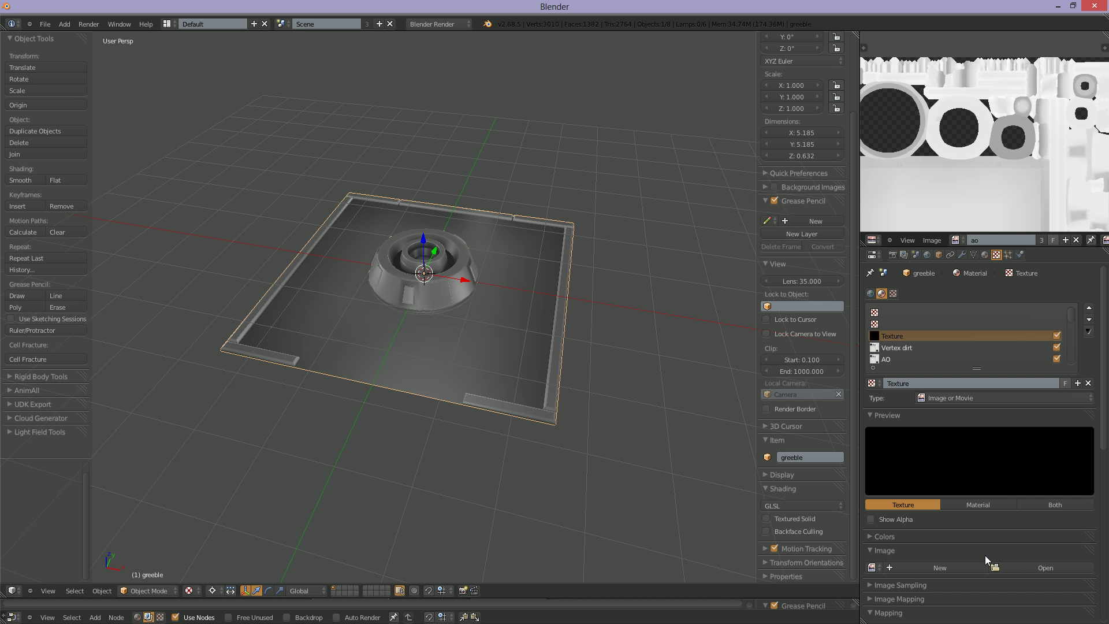
click(1019, 568)
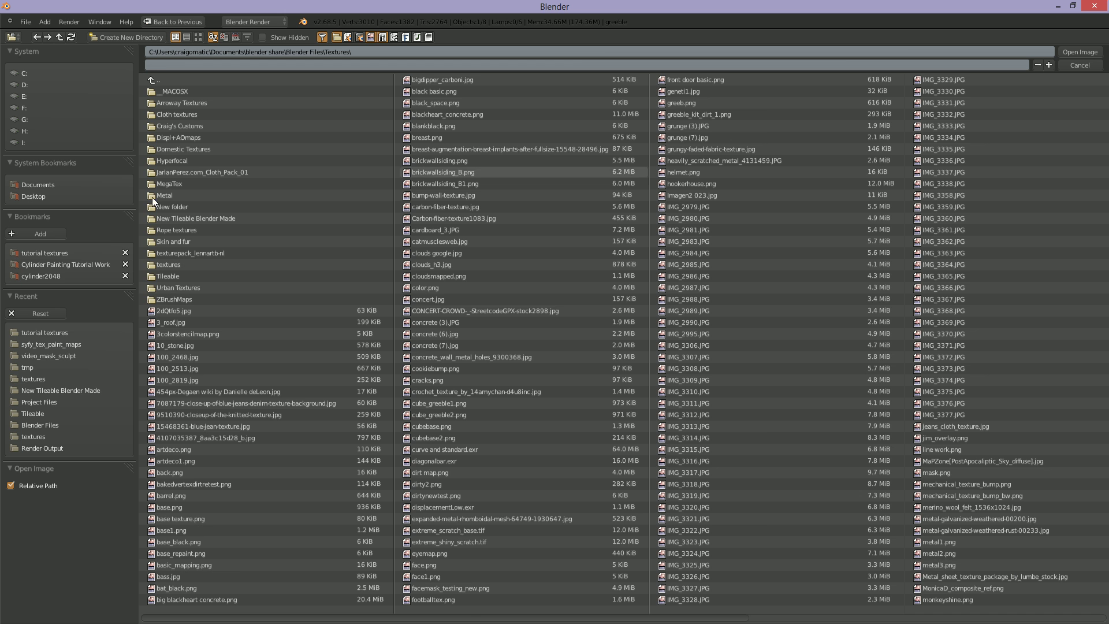
click(60, 254)
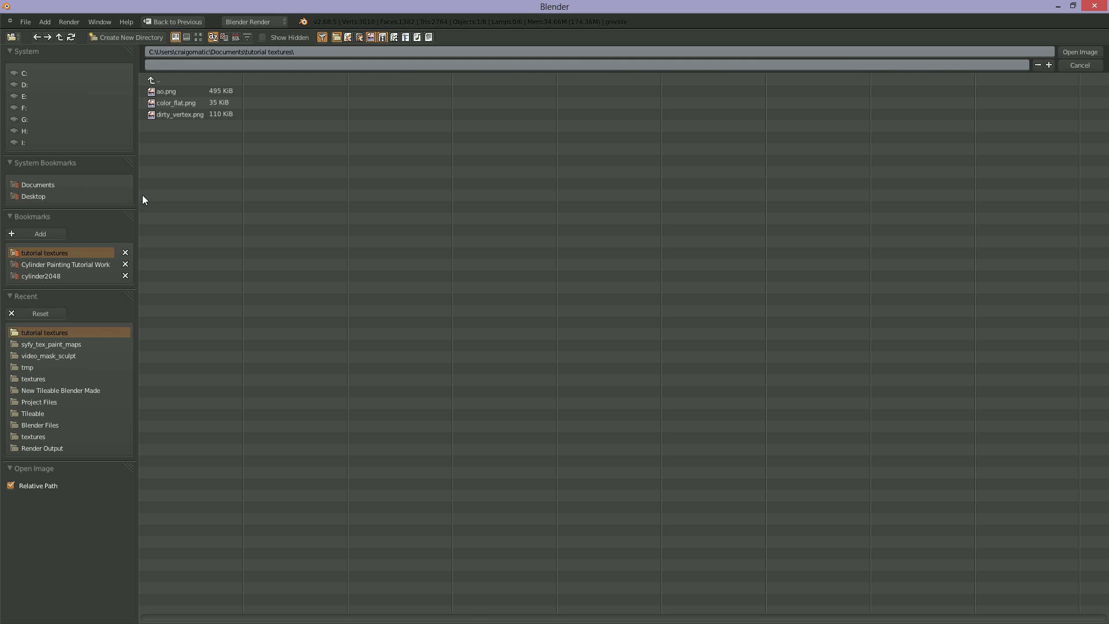
click(172, 103)
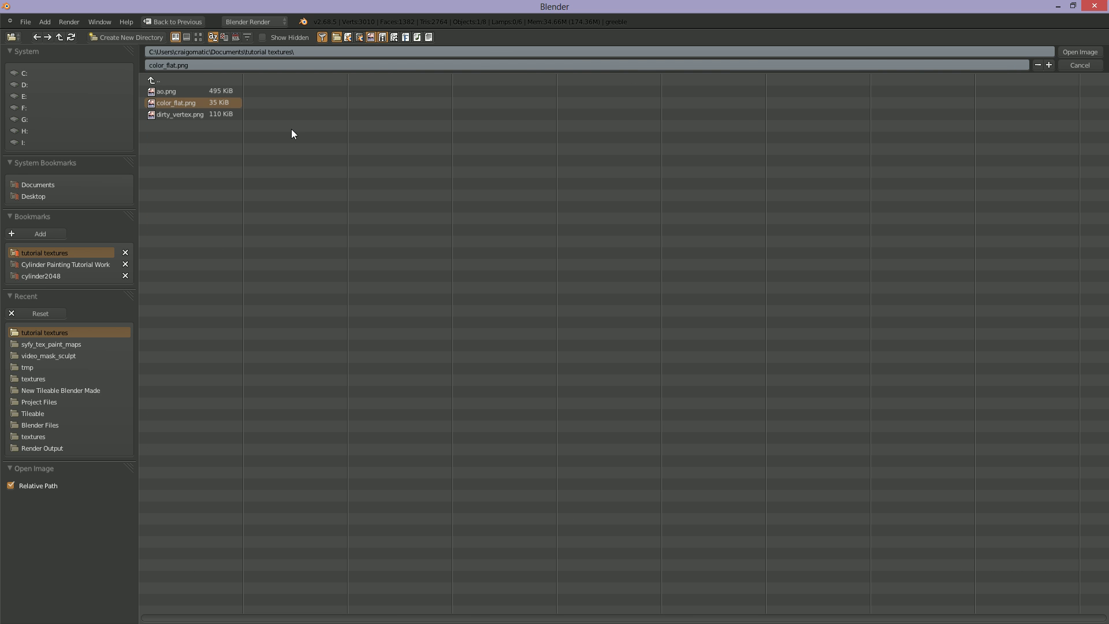
click(1078, 51)
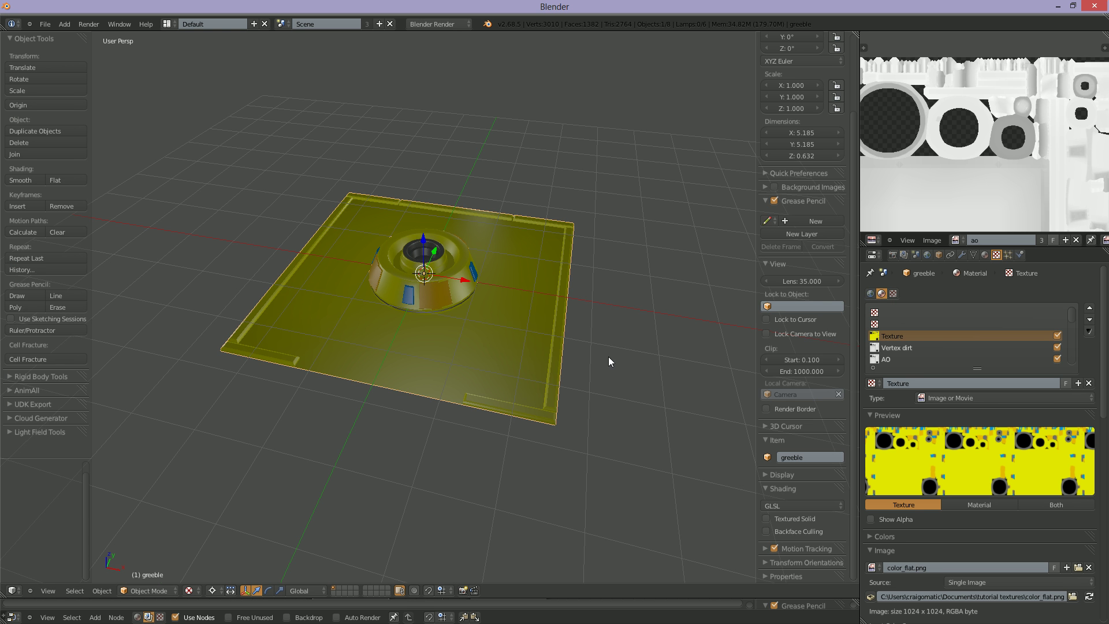
scroll(608, 356, up, 5)
scroll(581, 345, down, 3)
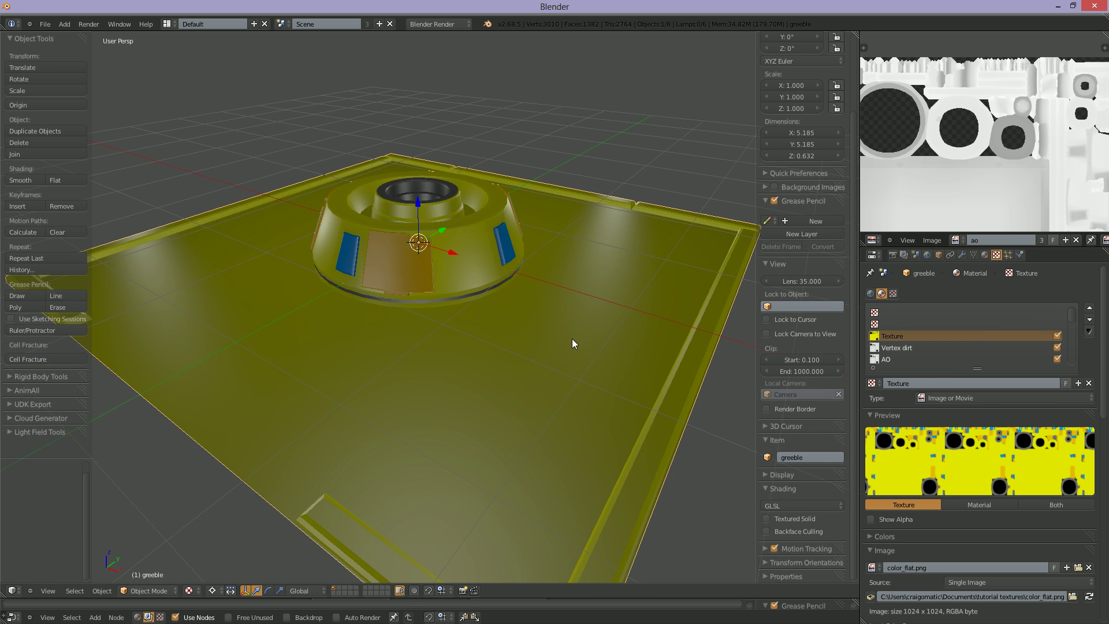
scroll(571, 338, up, 2)
scroll(567, 336, down, 2)
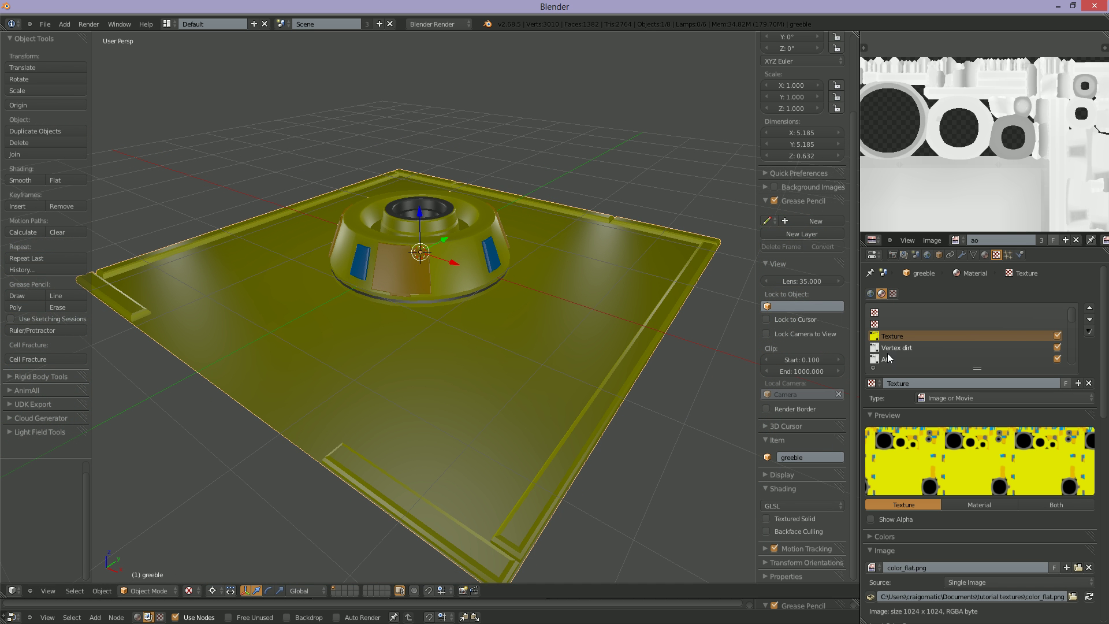
Step: Move the AO, Vertex dirt and flat color textures down one slot each in the material's texture list
middle_drag(517, 317, 536, 333)
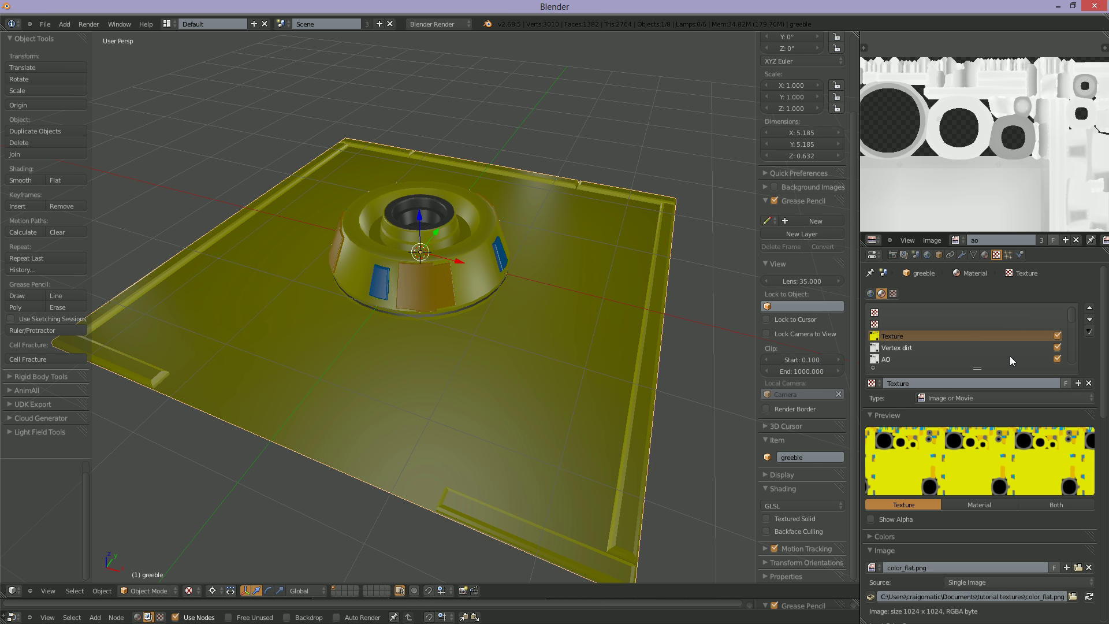
scroll(982, 352, down, 1)
click(924, 347)
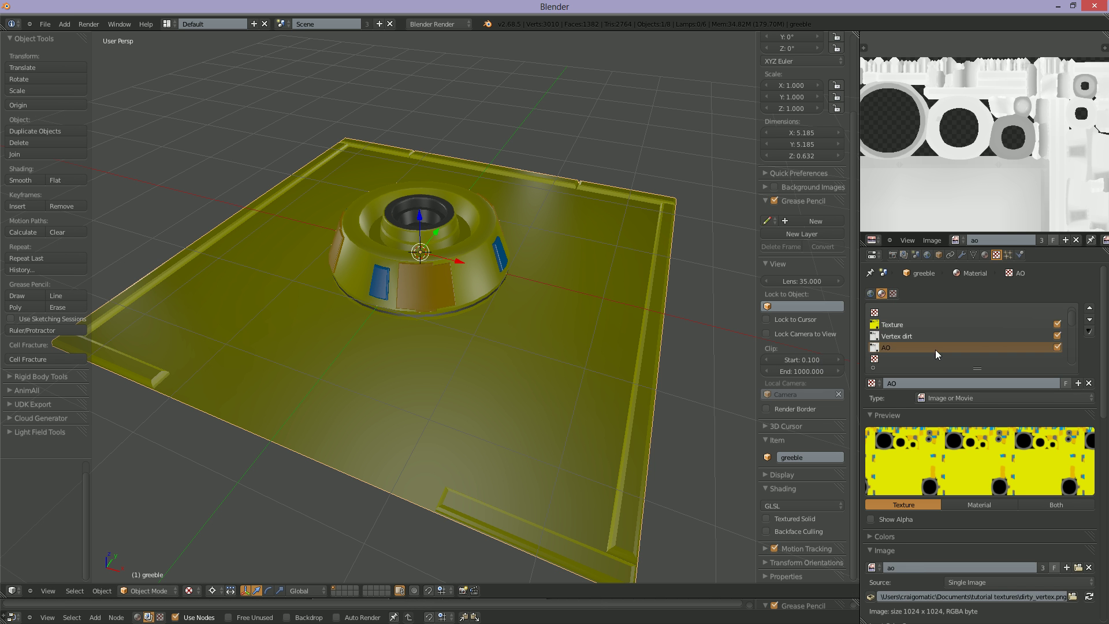
click(1089, 319)
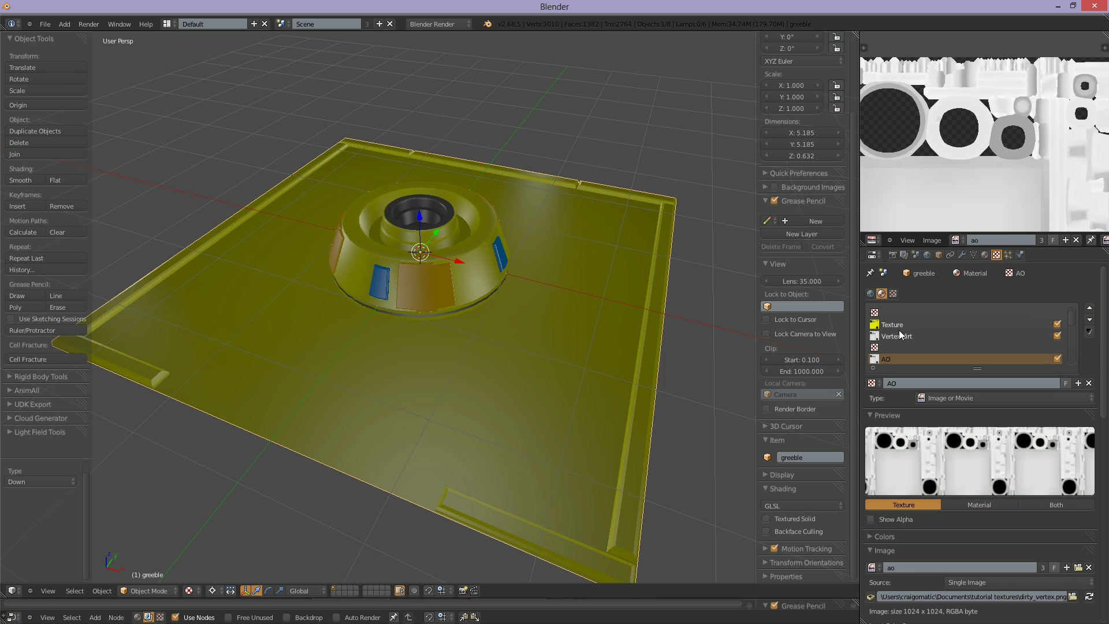
click(900, 338)
click(1089, 318)
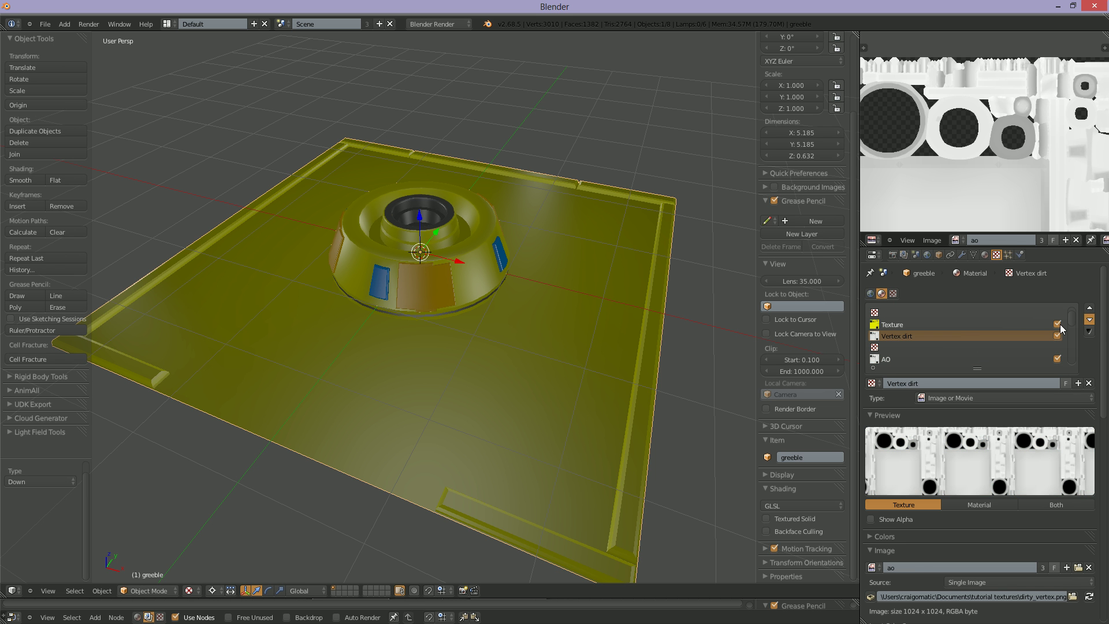
click(888, 325)
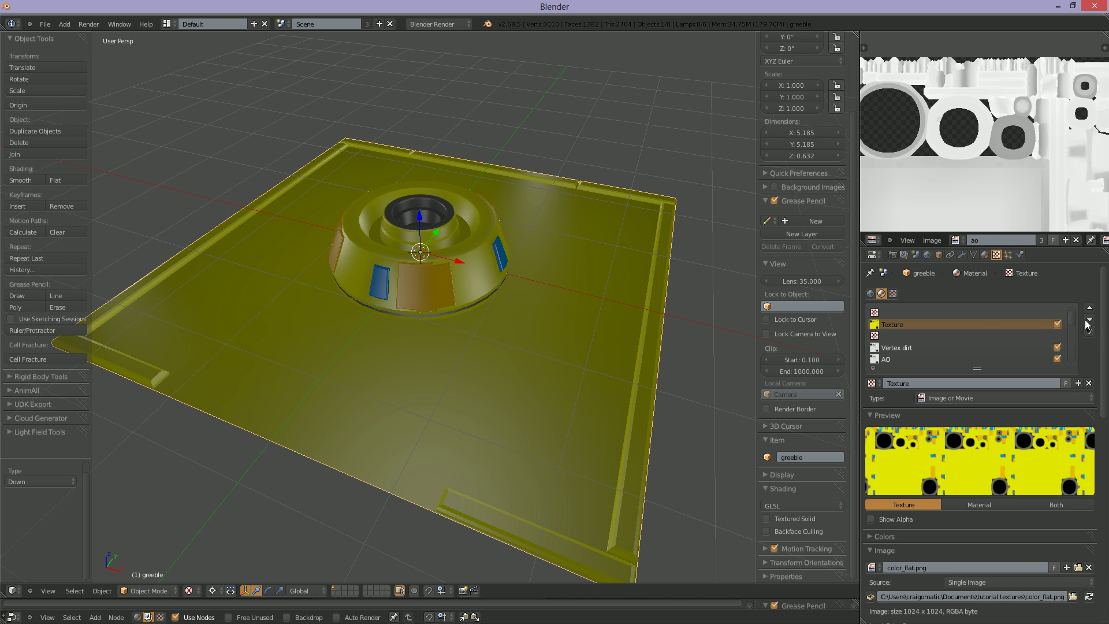
click(1089, 320)
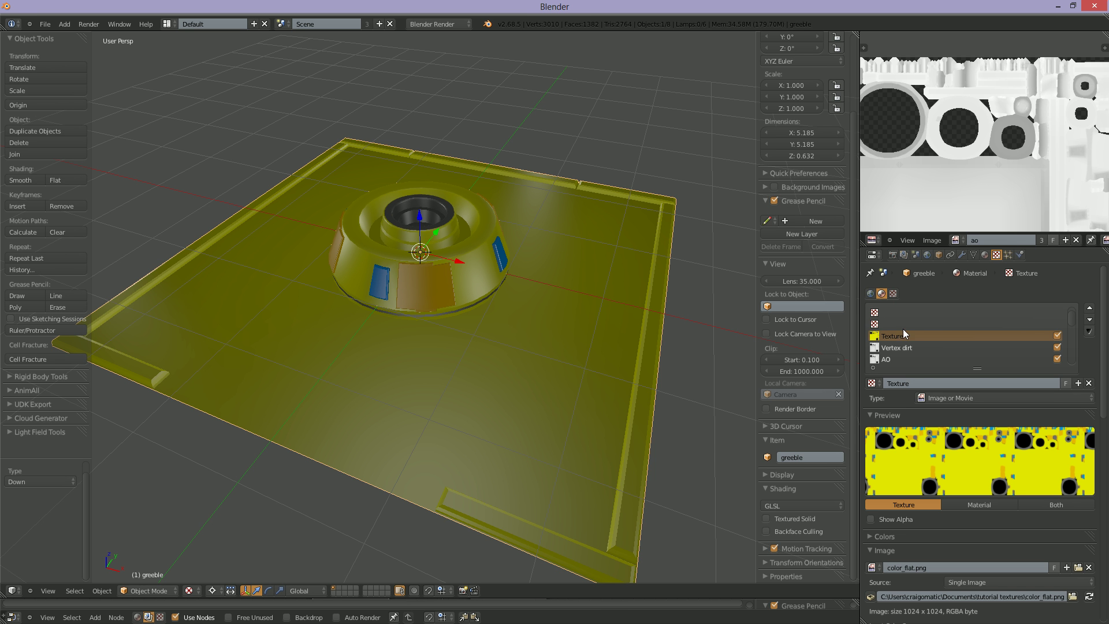
Step: Add a new texture in the material's first slot and name it bump
scroll(923, 324, up, 1)
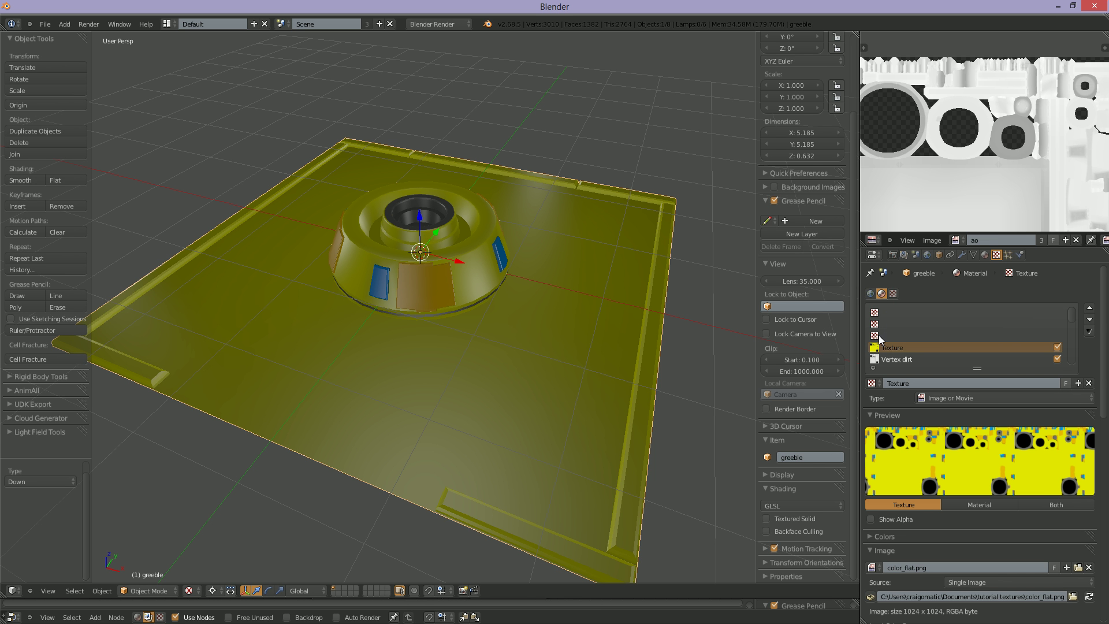
click(877, 313)
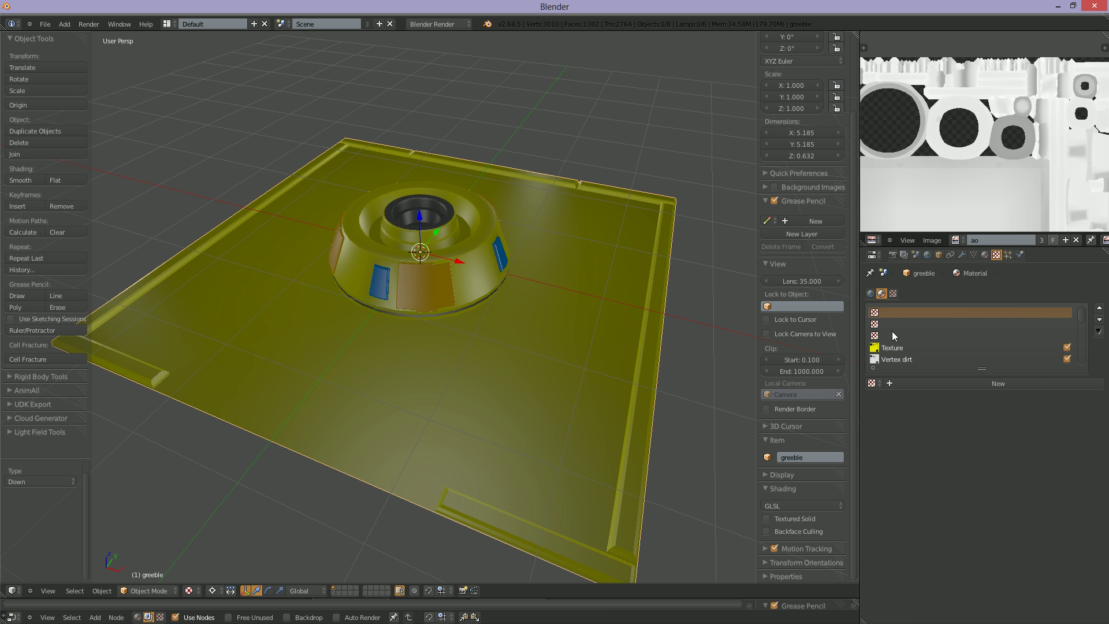
click(930, 382)
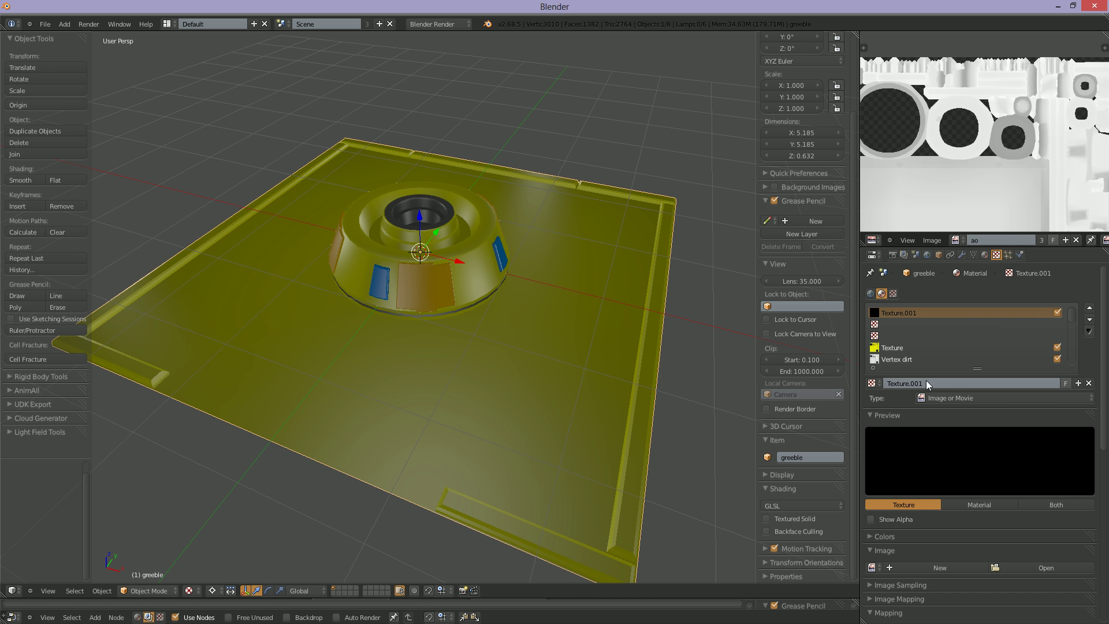
text(bump)
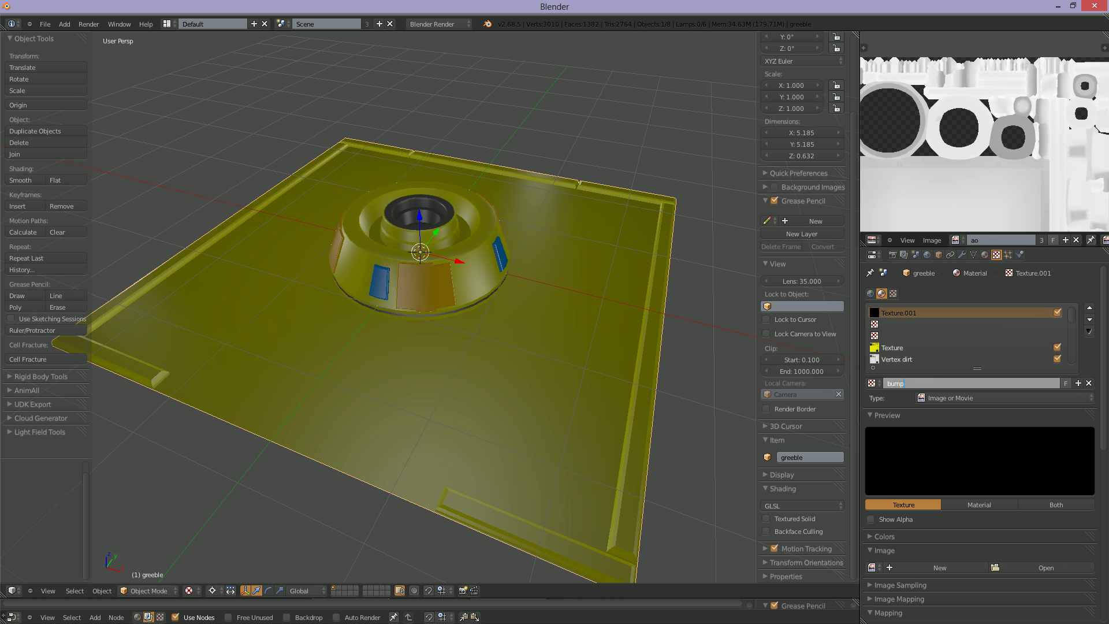
key(Return)
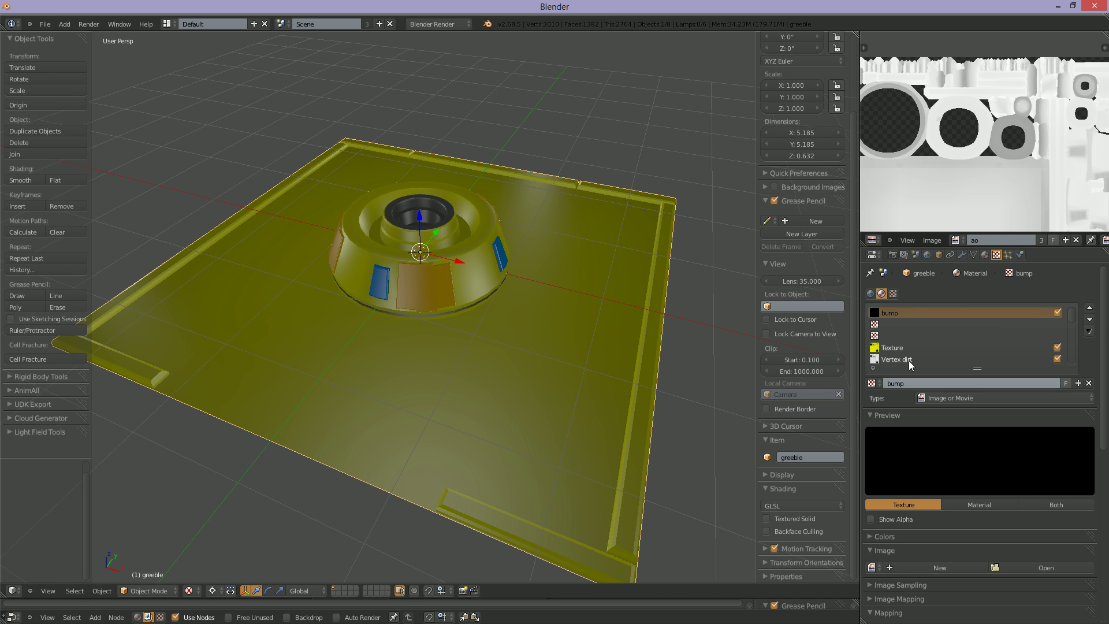
Step: Create a blank 1024 x 1024 image named bump for this texture, filled with grey at HSV value 0.5
scroll(951, 541, down, 4)
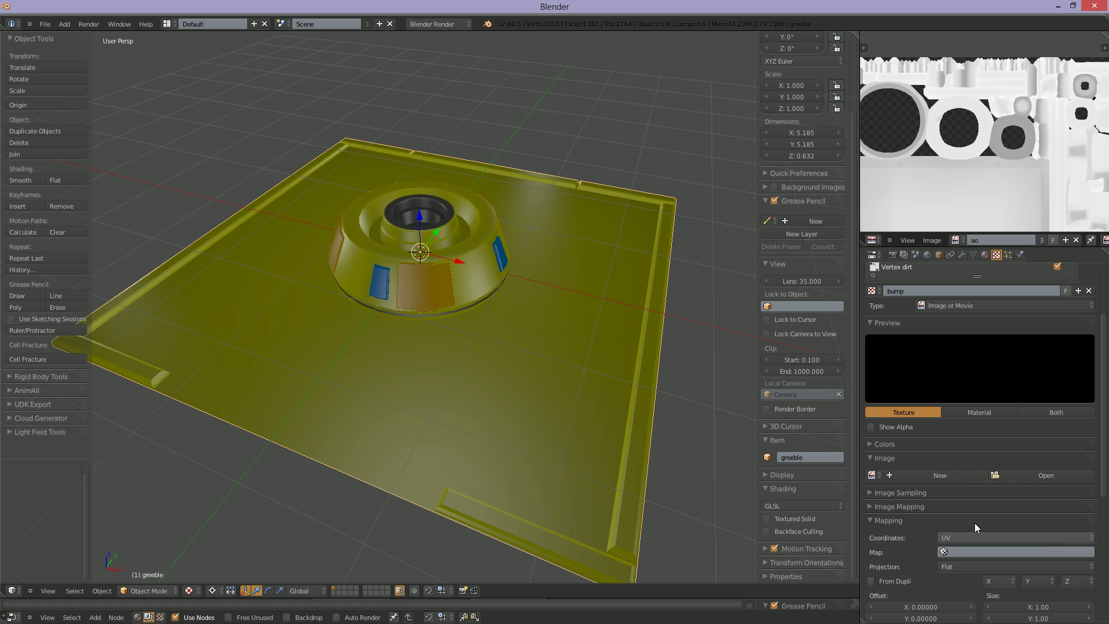
click(951, 477)
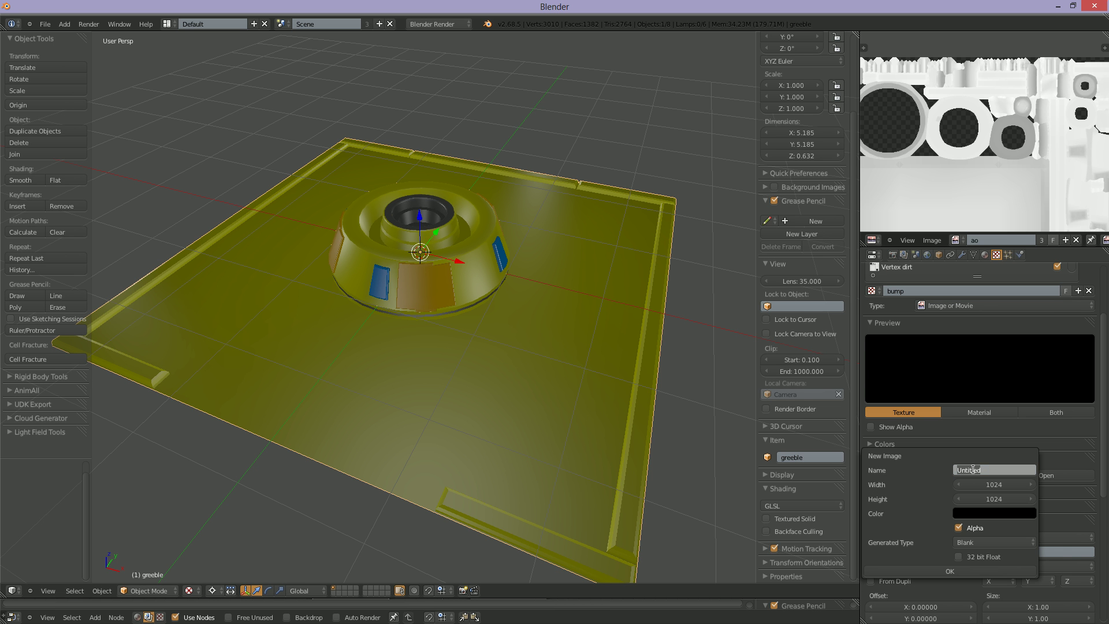
text(bump)
key(Return)
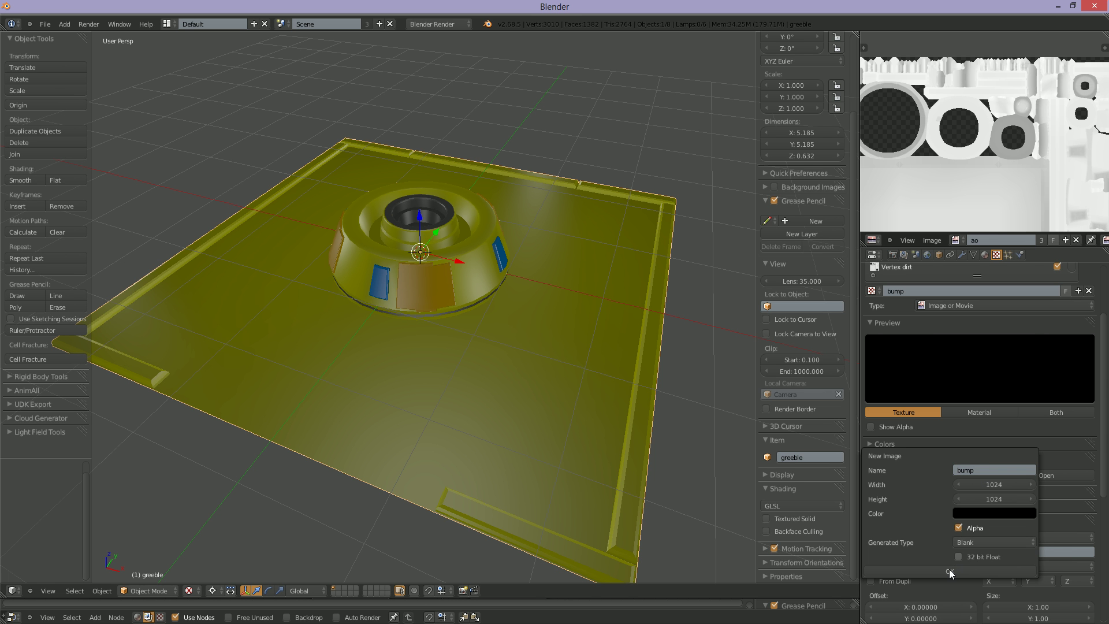
click(982, 510)
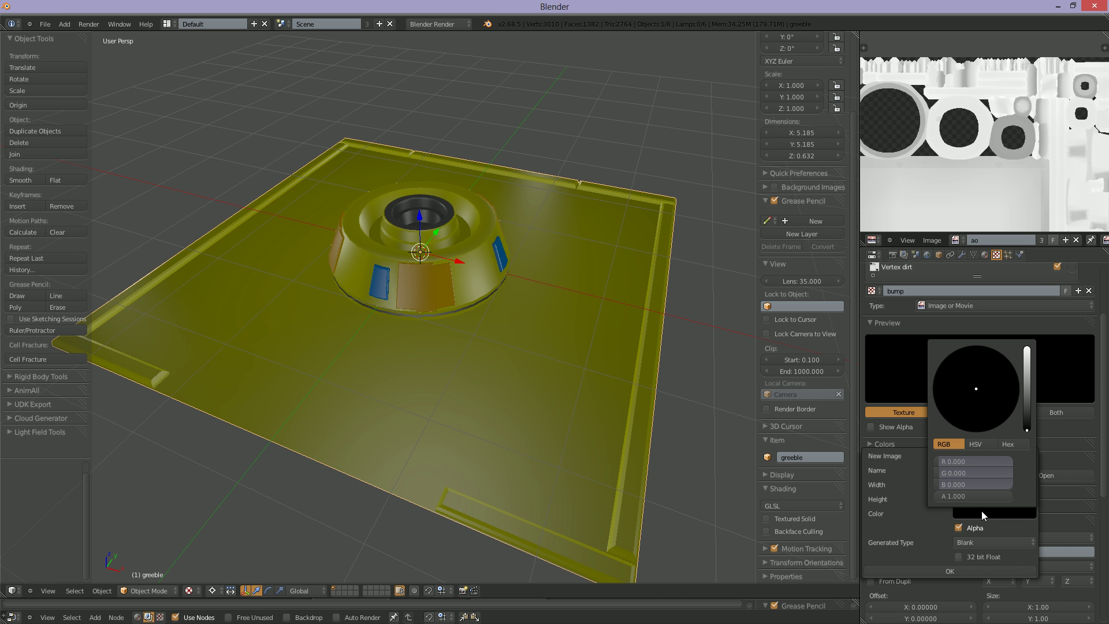
click(980, 444)
click(962, 485)
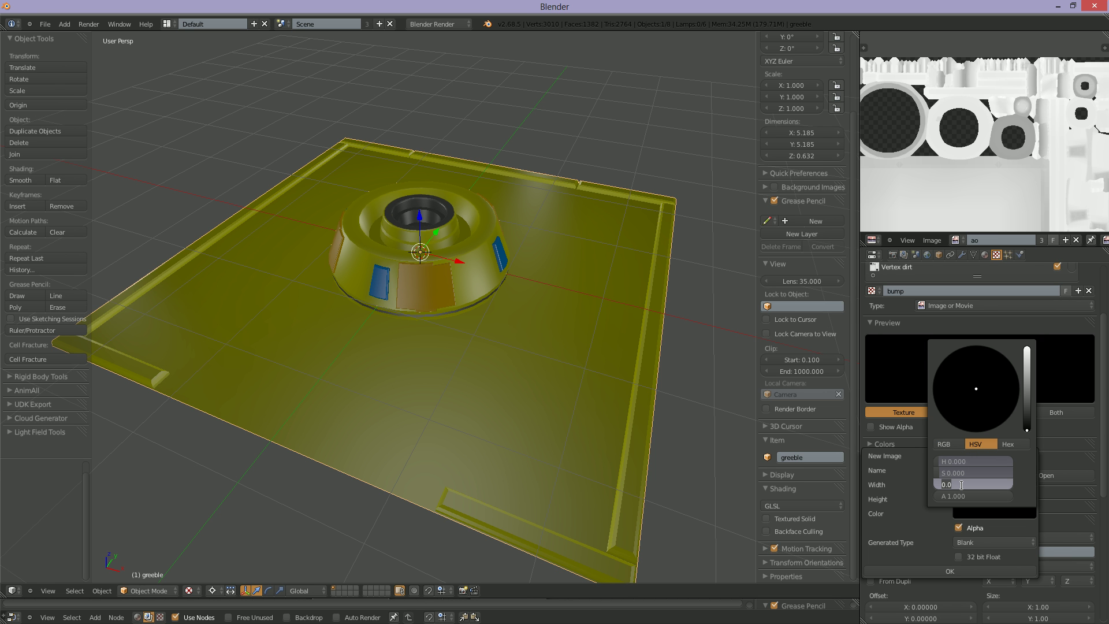
key(BackSpace)
key(Return)
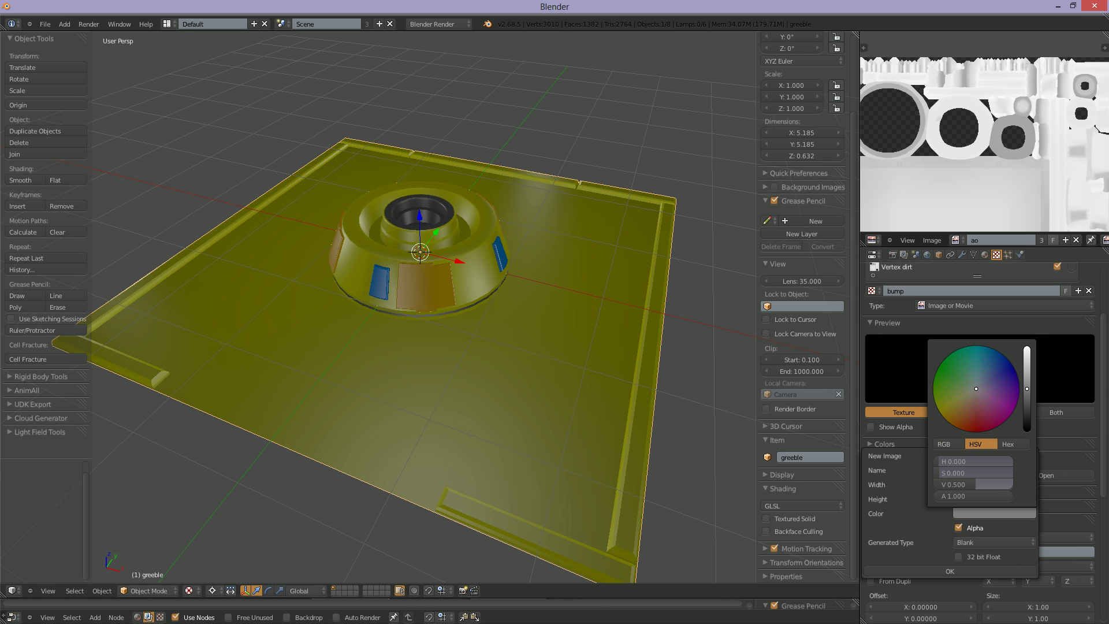
click(967, 573)
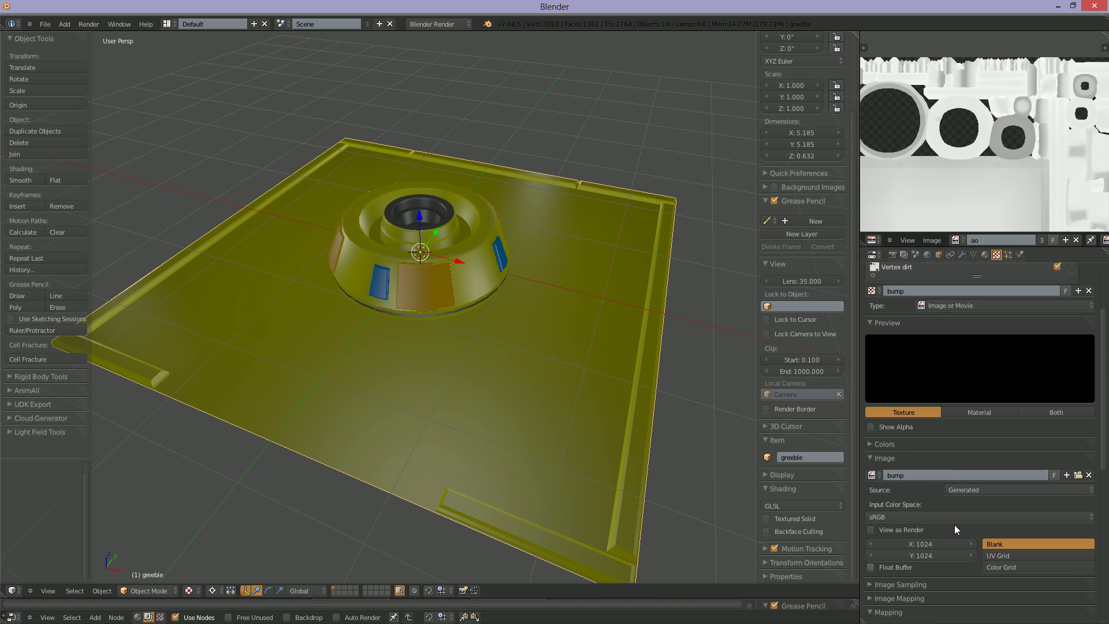
Step: Turn off the bump texture's diffuse Color influence and enable its geometry Normal influence
scroll(947, 528, down, 5)
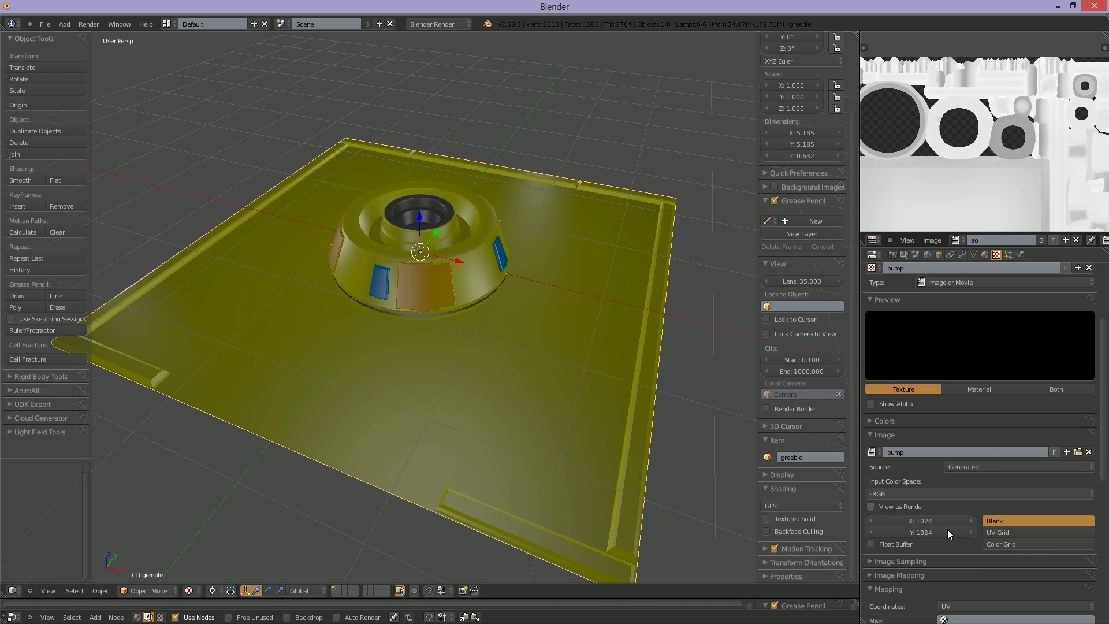
scroll(947, 529, down, 8)
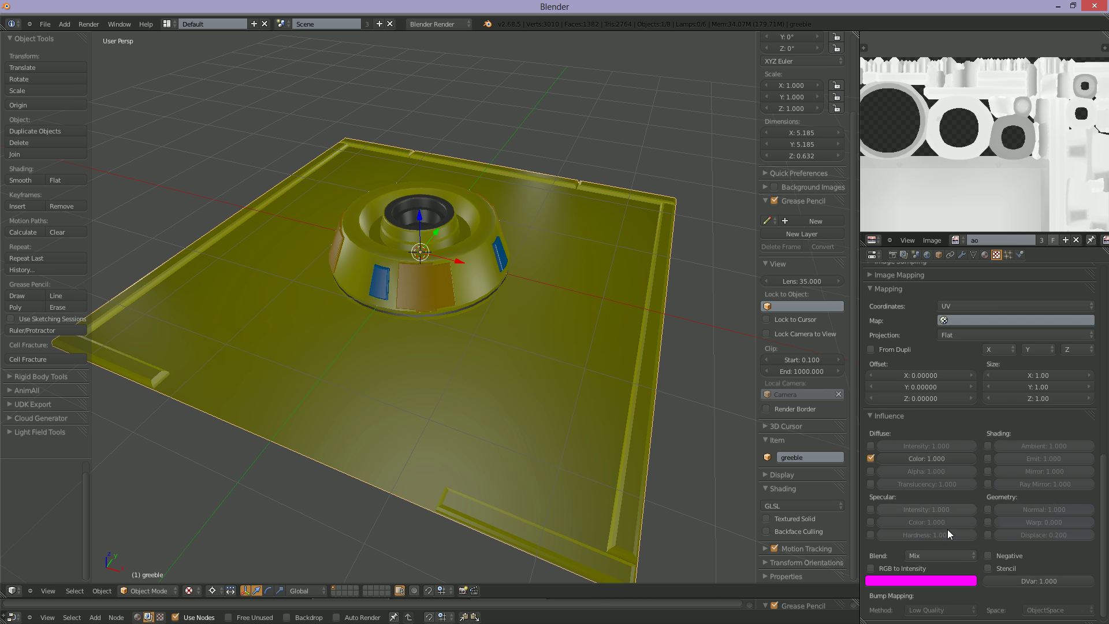
scroll(947, 529, down, 1)
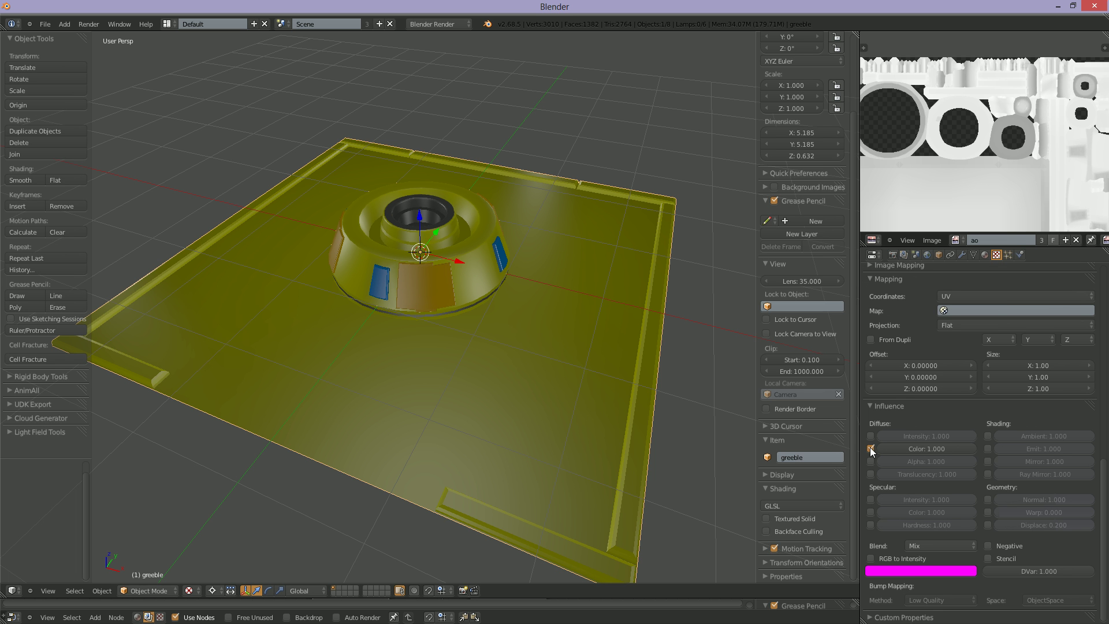
click(871, 449)
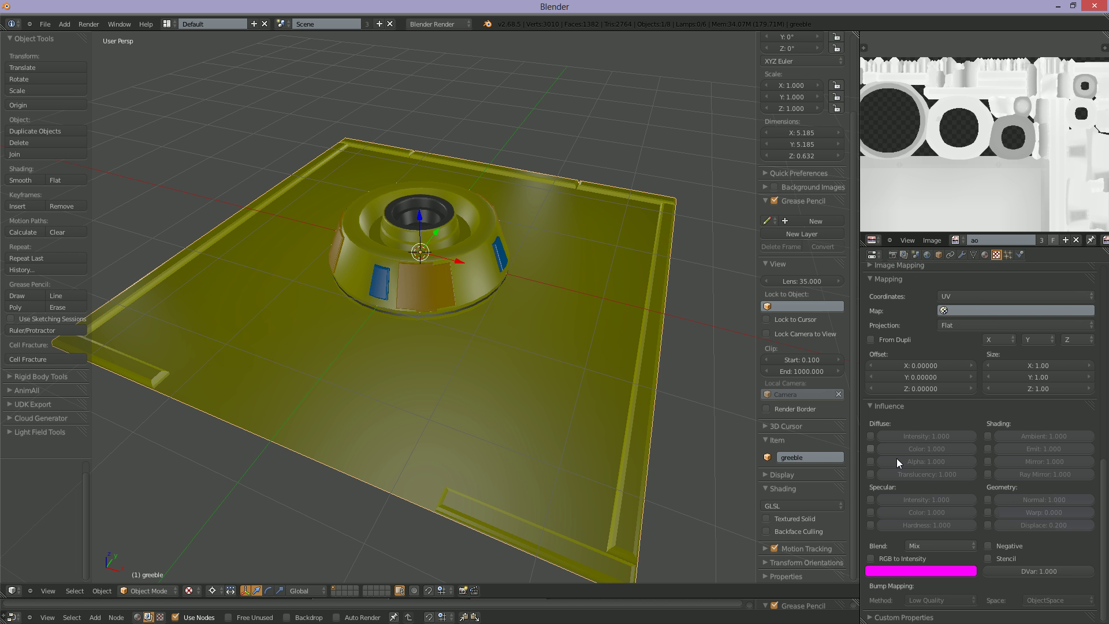
click(988, 500)
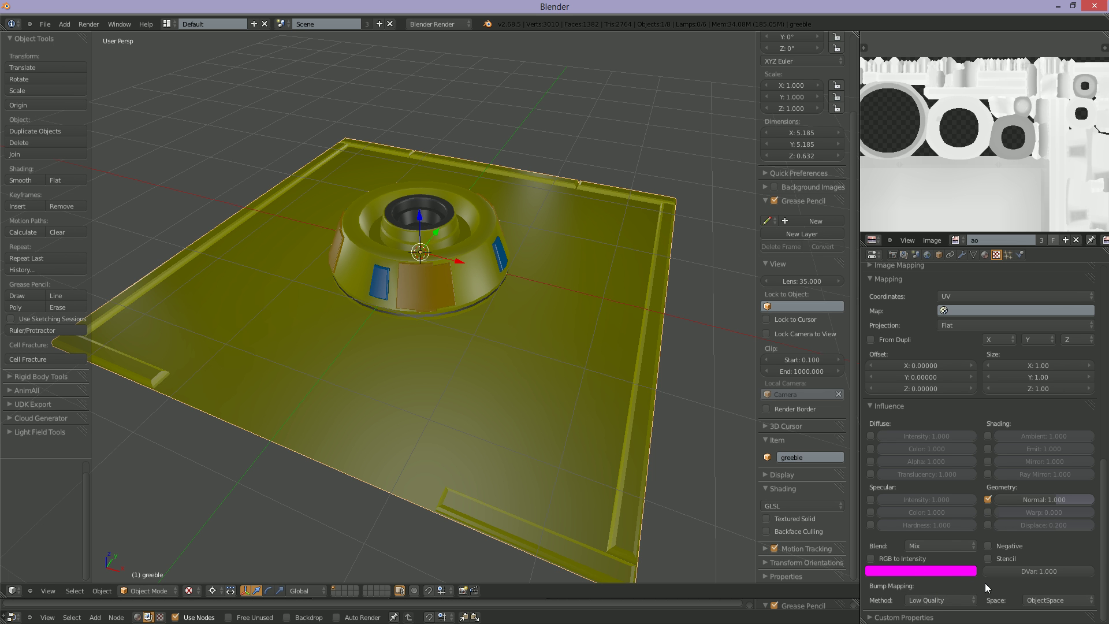
Step: Show the bump image in the UV/Image Editor
scroll(985, 577, up, 10)
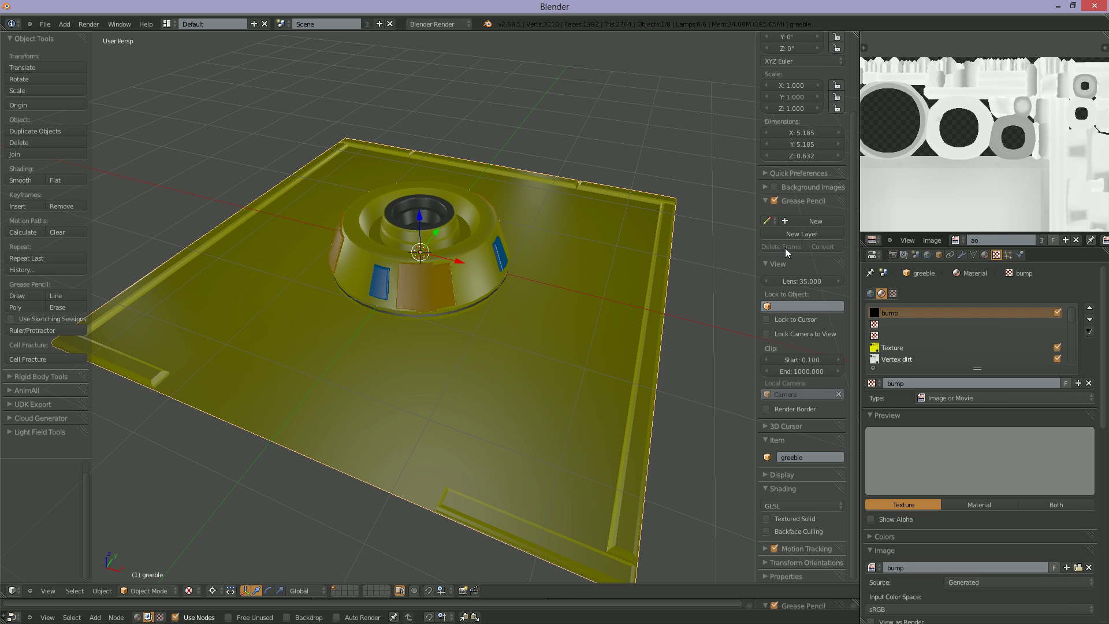
click(956, 241)
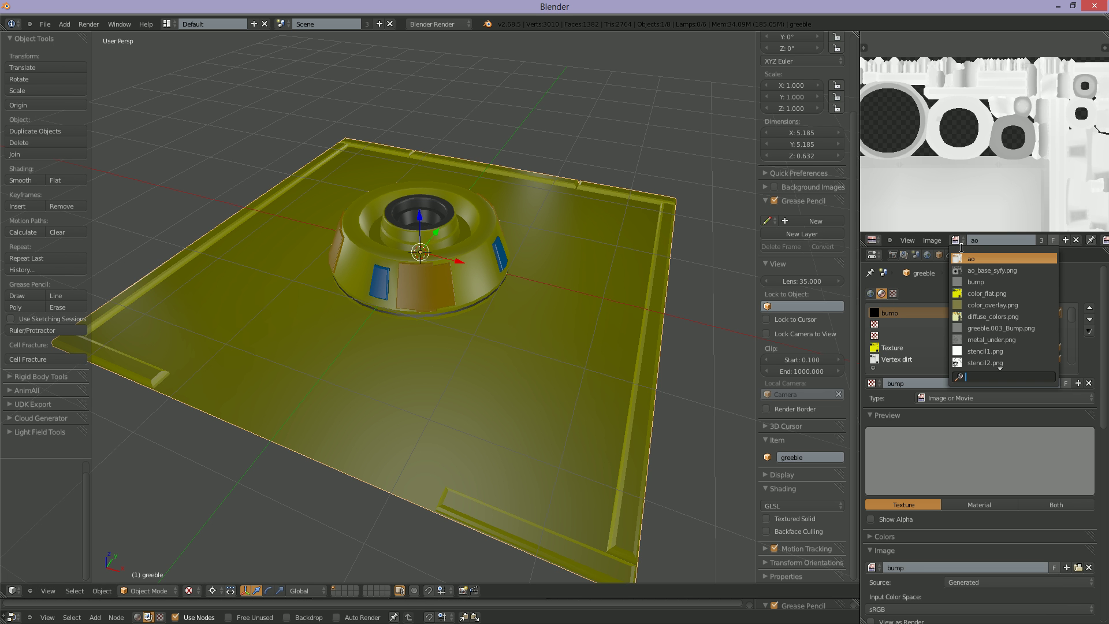
click(961, 282)
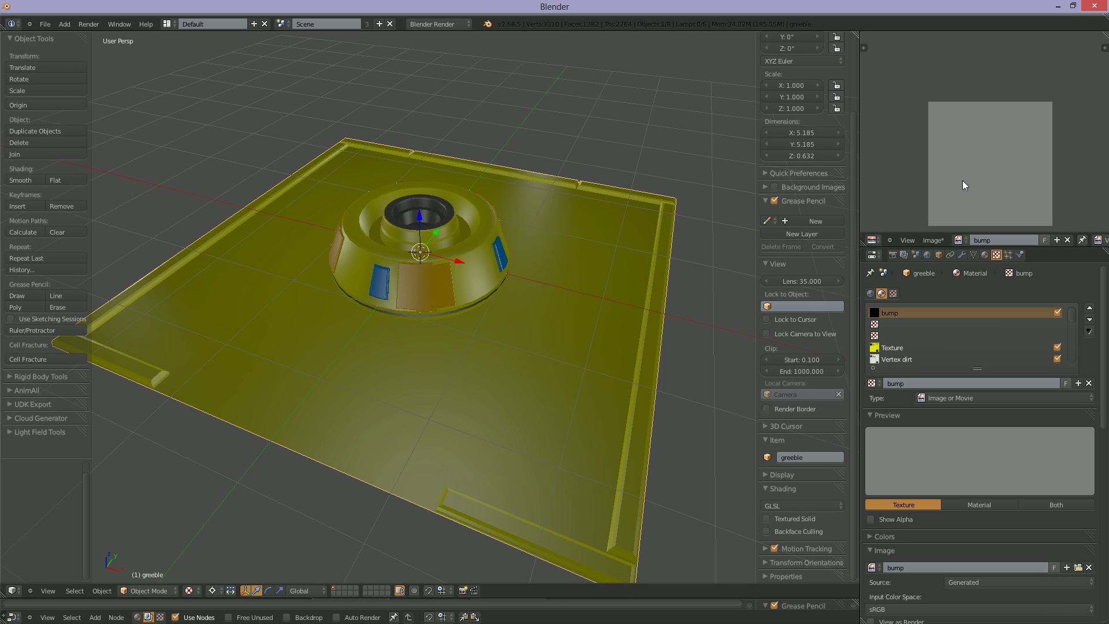
scroll(962, 181, down, 3)
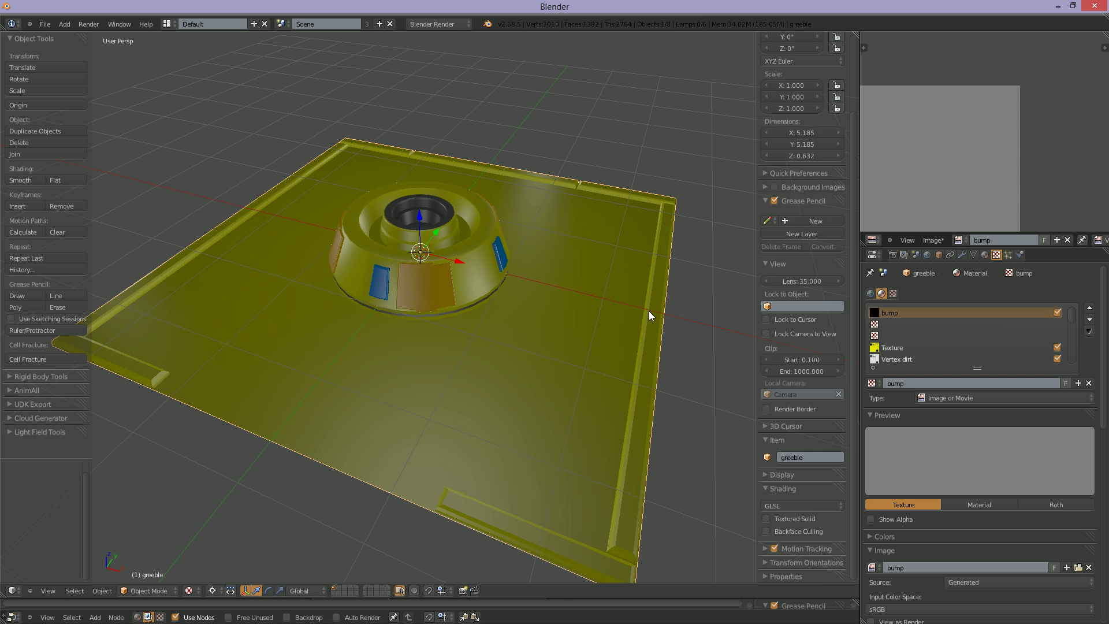
Step: Select the whole greeble mesh in Edit Mode, assign the bump image to its UV layout and return to Object Mode
key(Tab)
key(a)
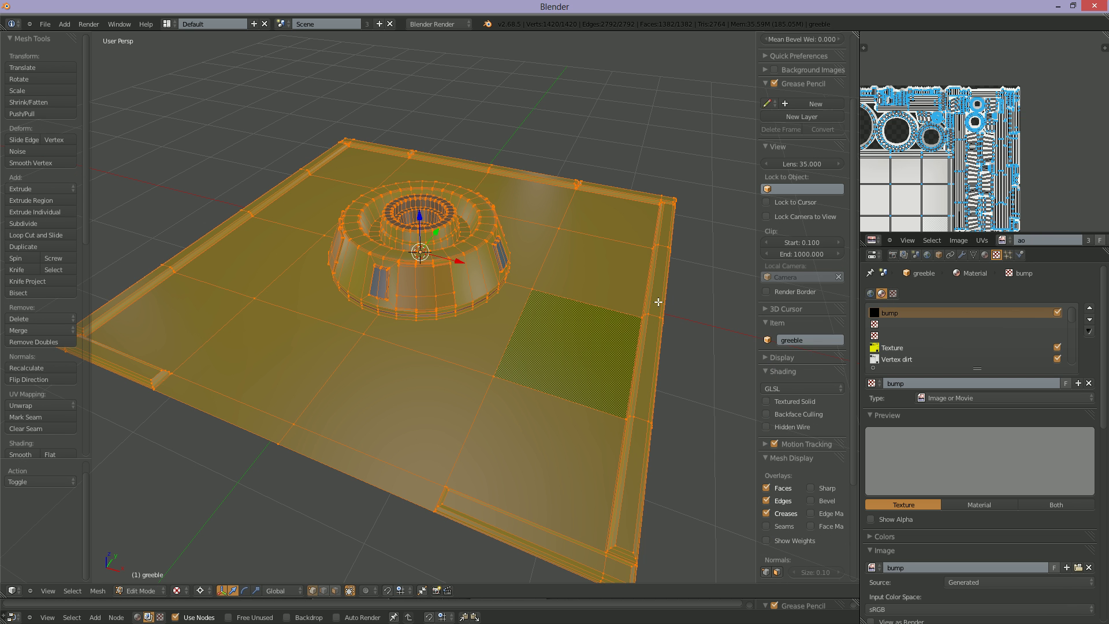
key(Home)
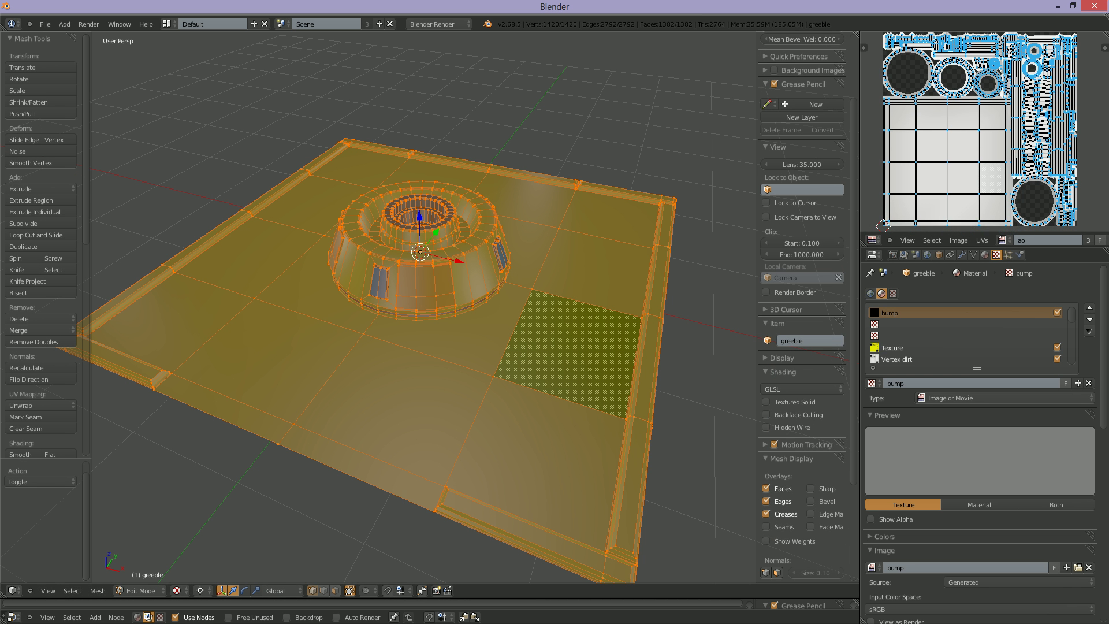
click(1002, 240)
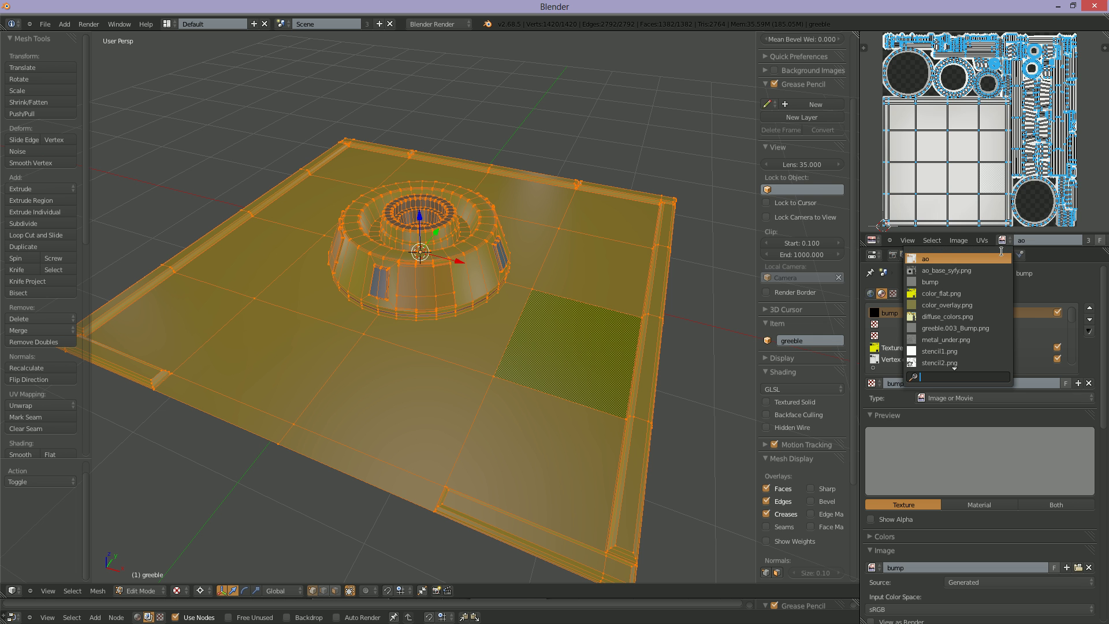
click(929, 282)
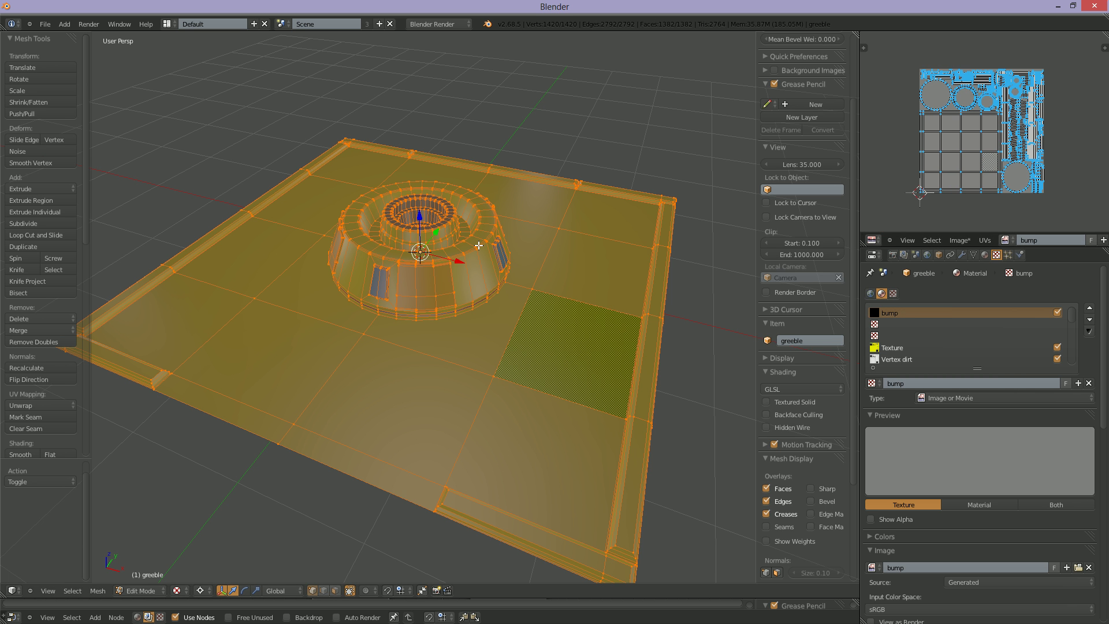
middle_drag(495, 223, 551, 293)
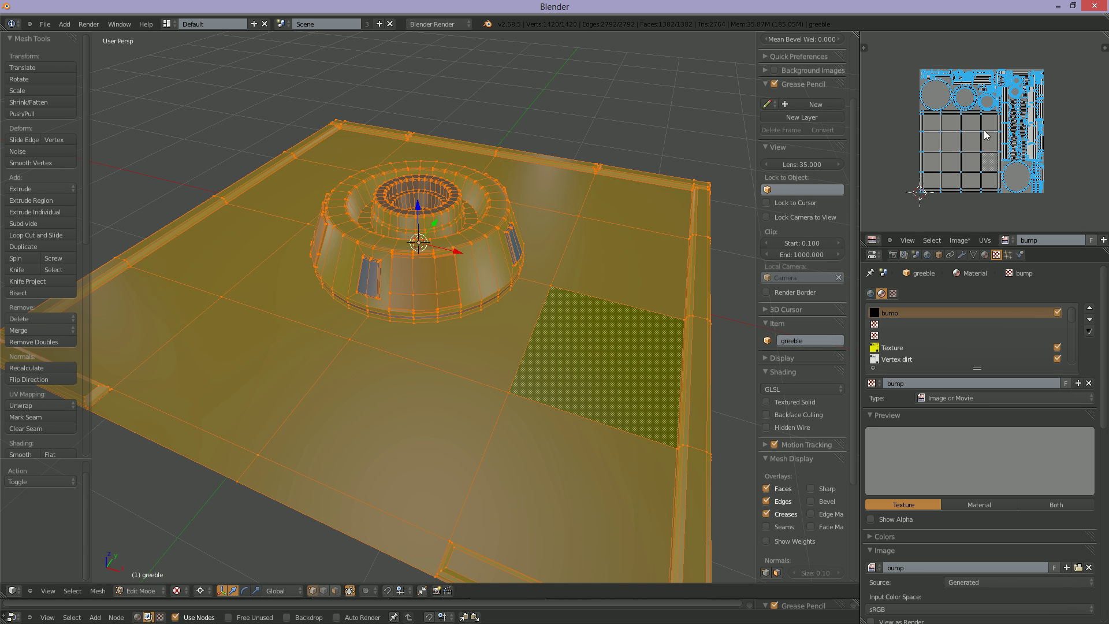
key(Tab)
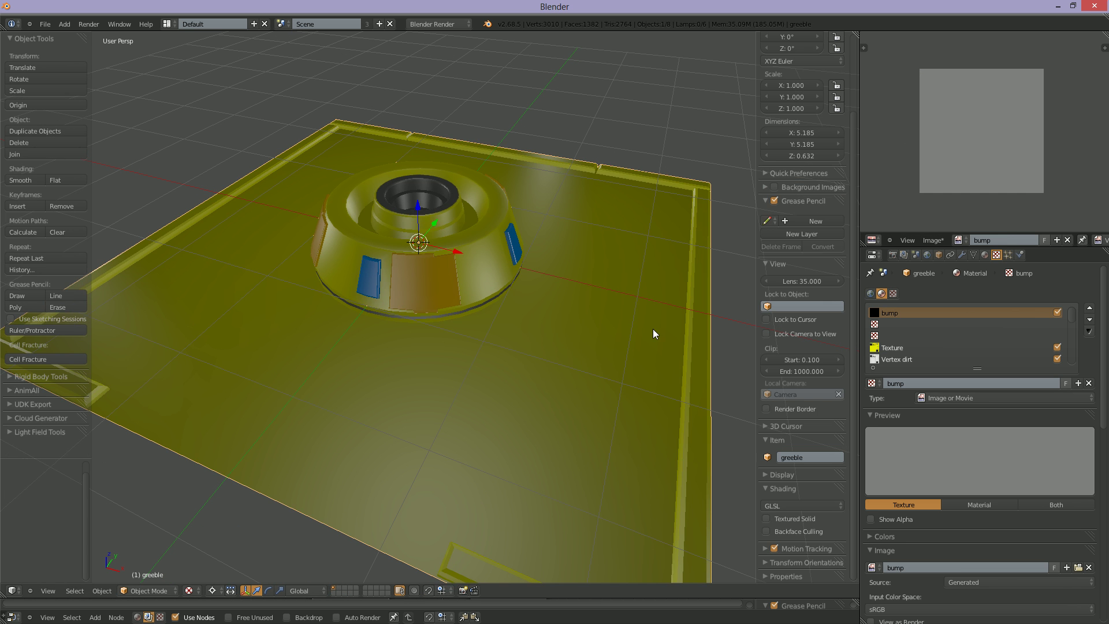
Step: Add a texture in the empty slot below bump with a blank 1024 x 1024 image named metal, filled with dark grey at HSV value about 0.32
click(888, 325)
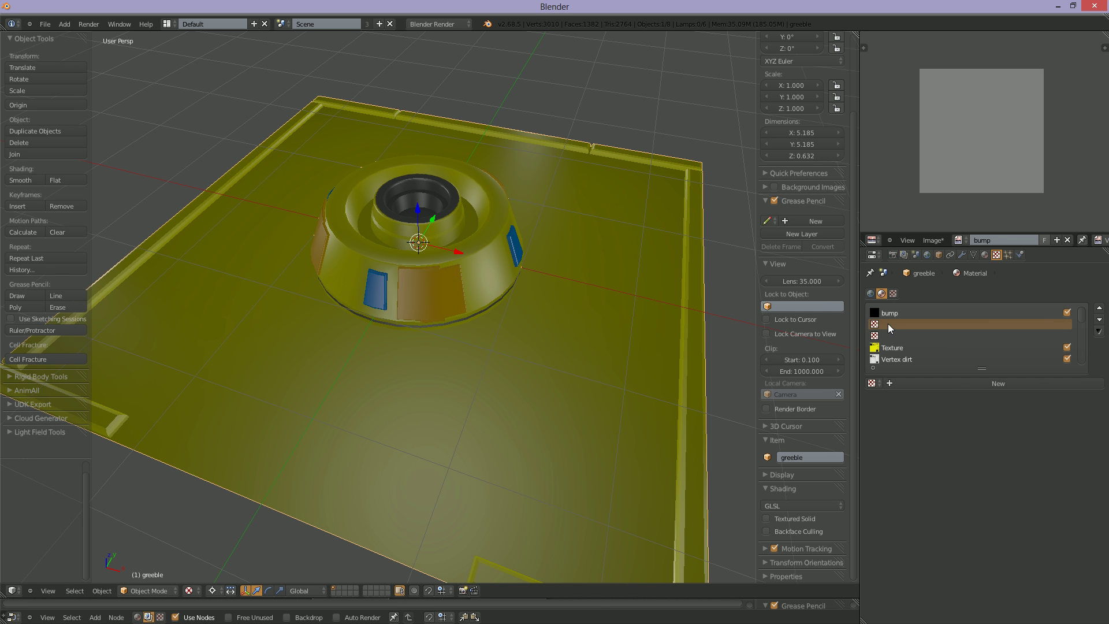
click(947, 386)
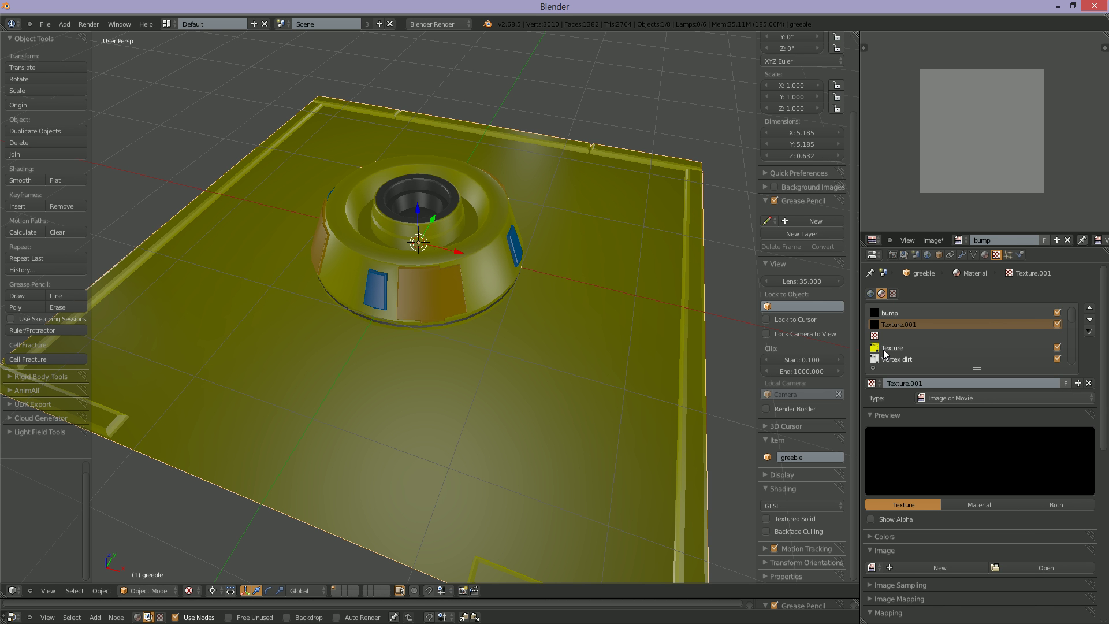
click(946, 566)
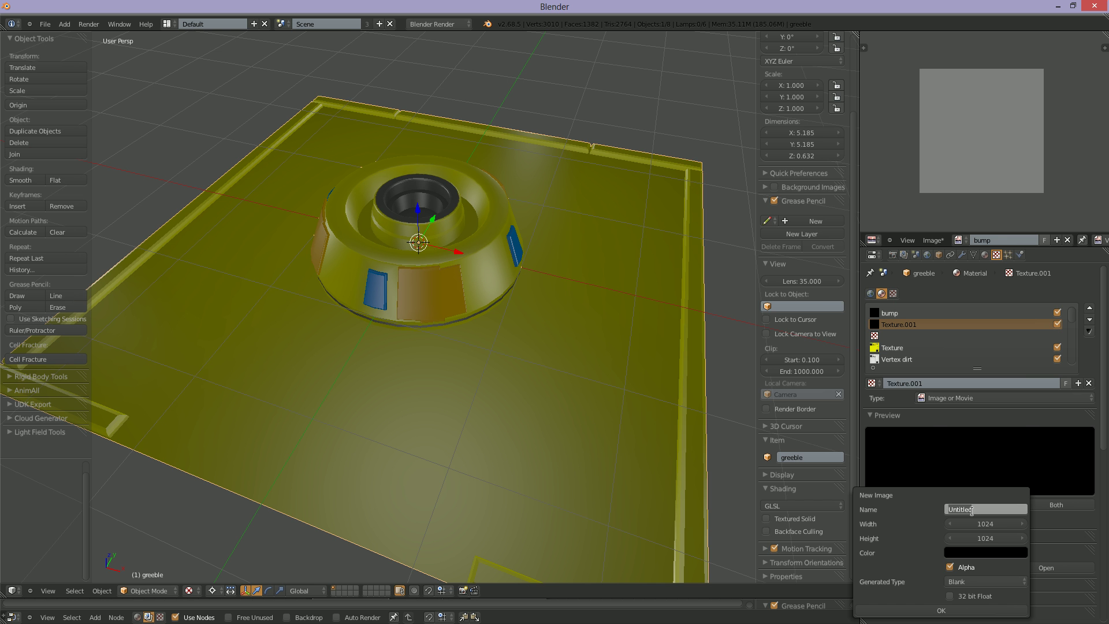
text(metal)
key(Return)
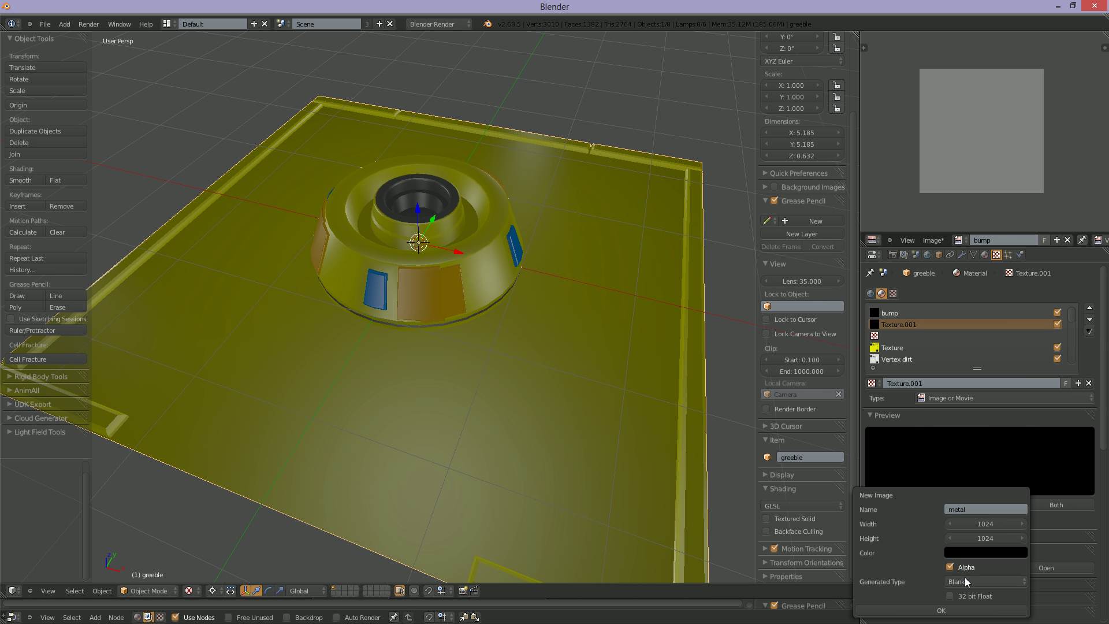
click(953, 552)
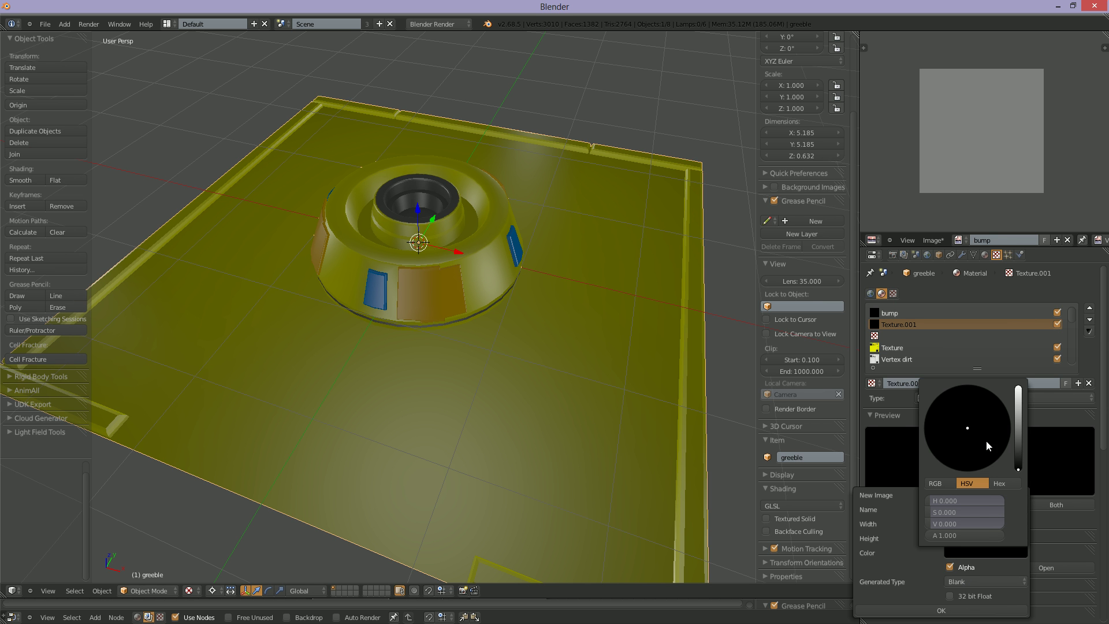
click(1019, 432)
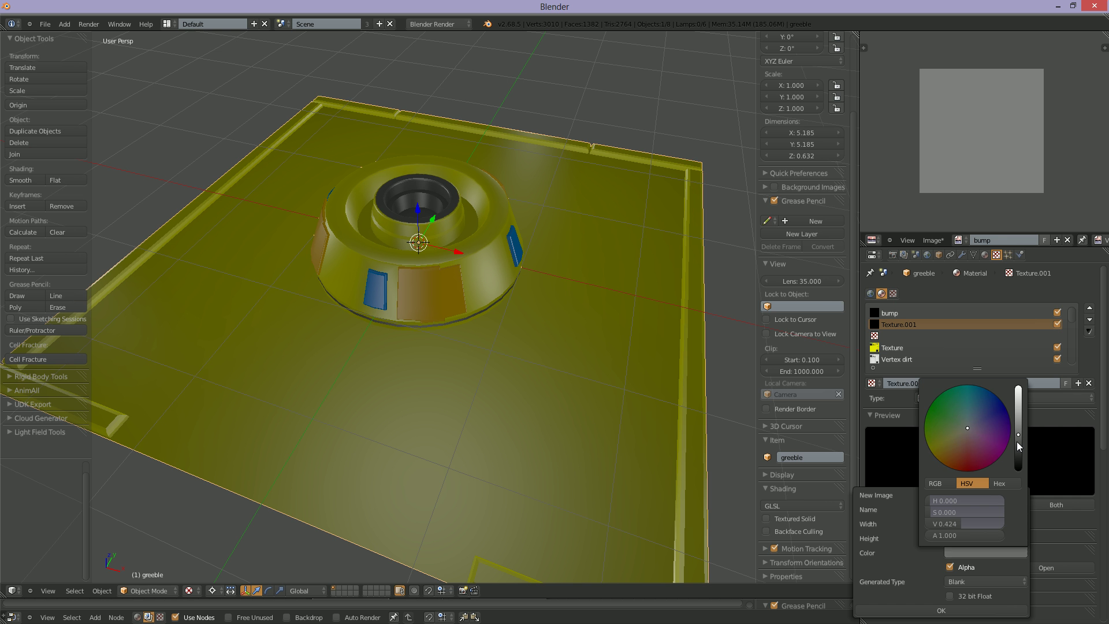
click(1017, 442)
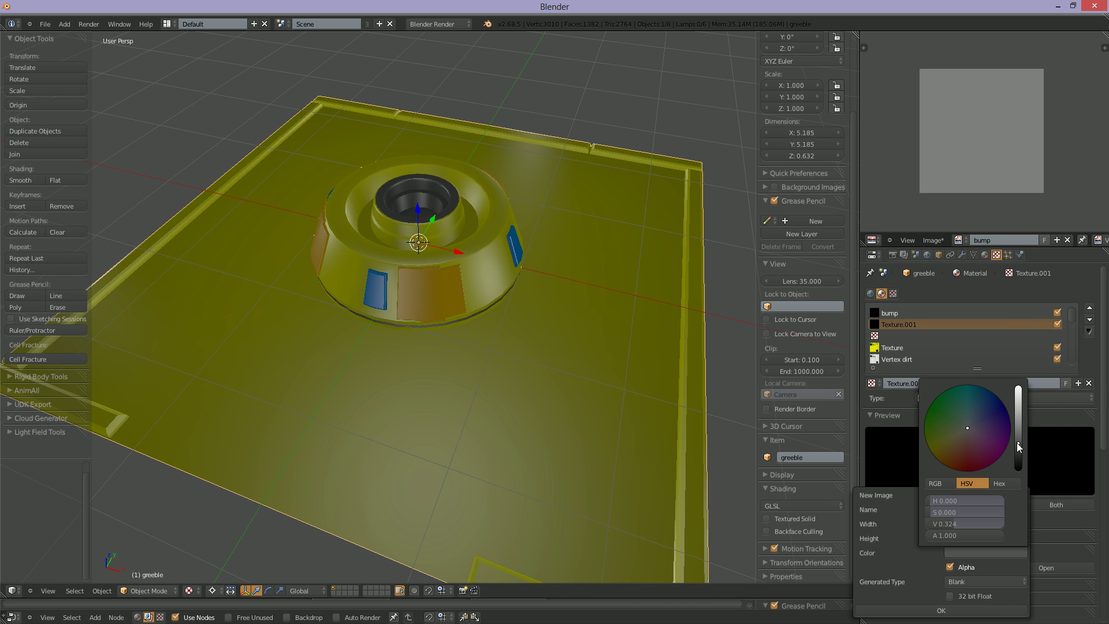
click(944, 609)
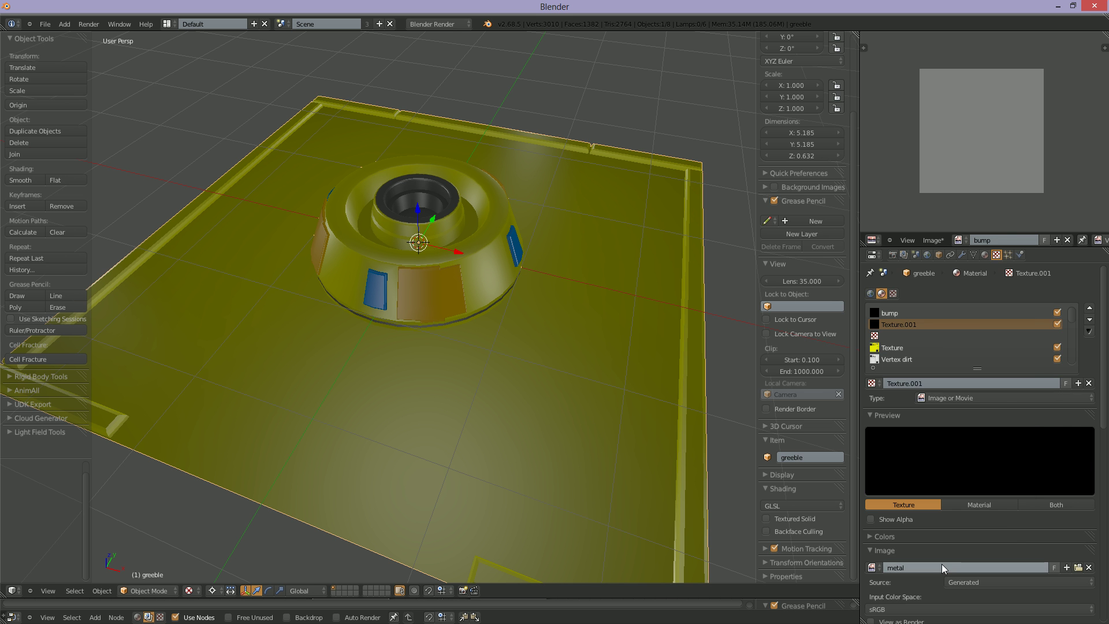
Step: Rename the new texture below bump as metal
scroll(958, 555, down, 2)
scroll(924, 554, down, 5)
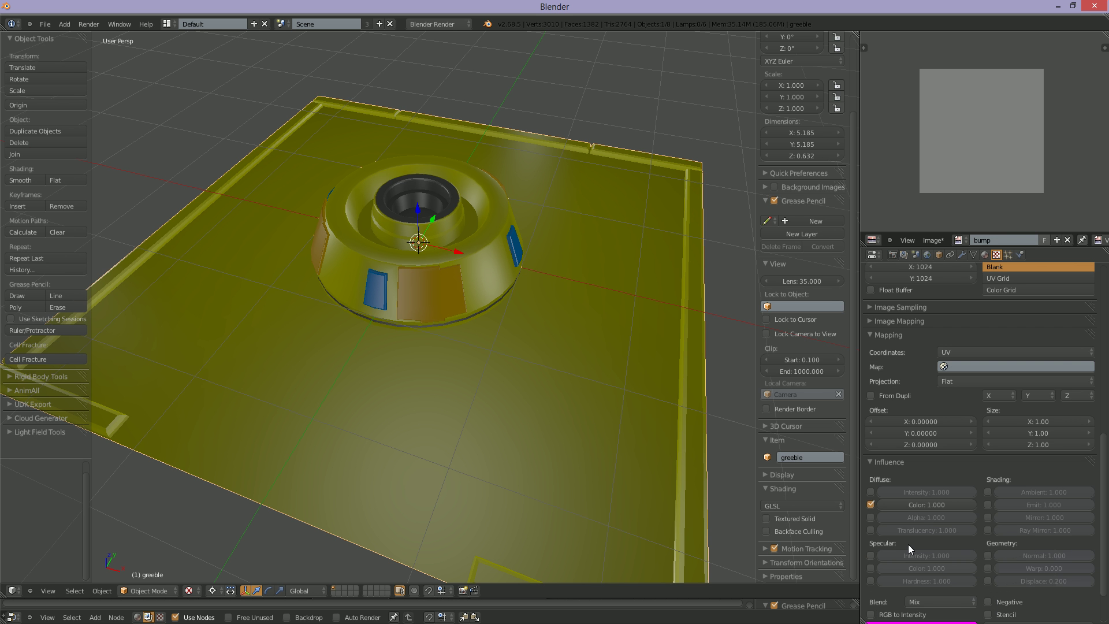
scroll(930, 570, down, 1)
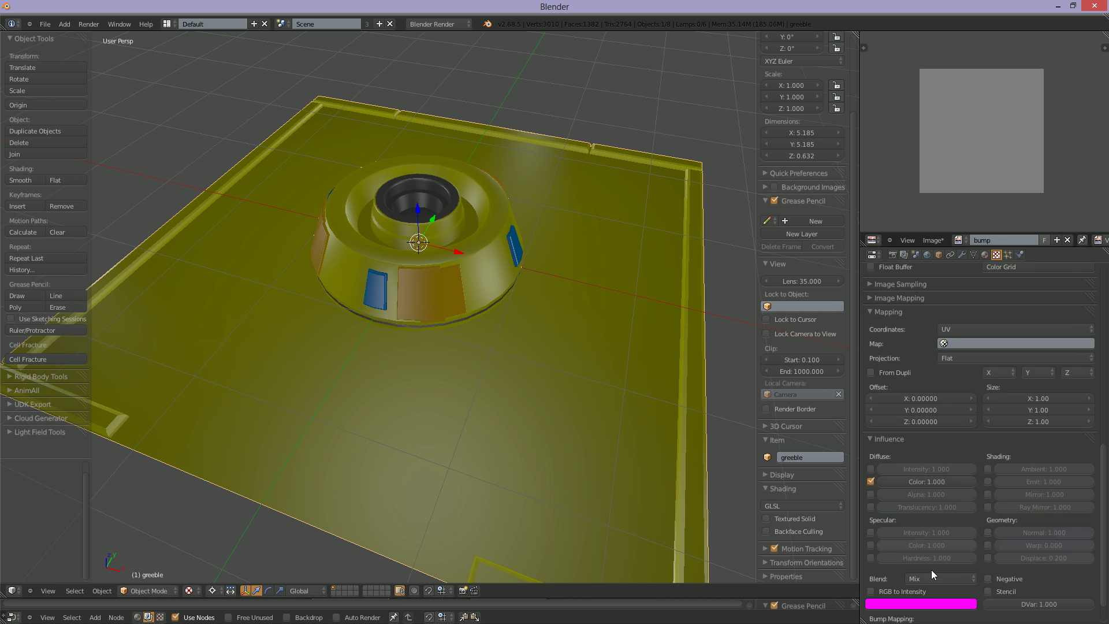
scroll(937, 558, up, 15)
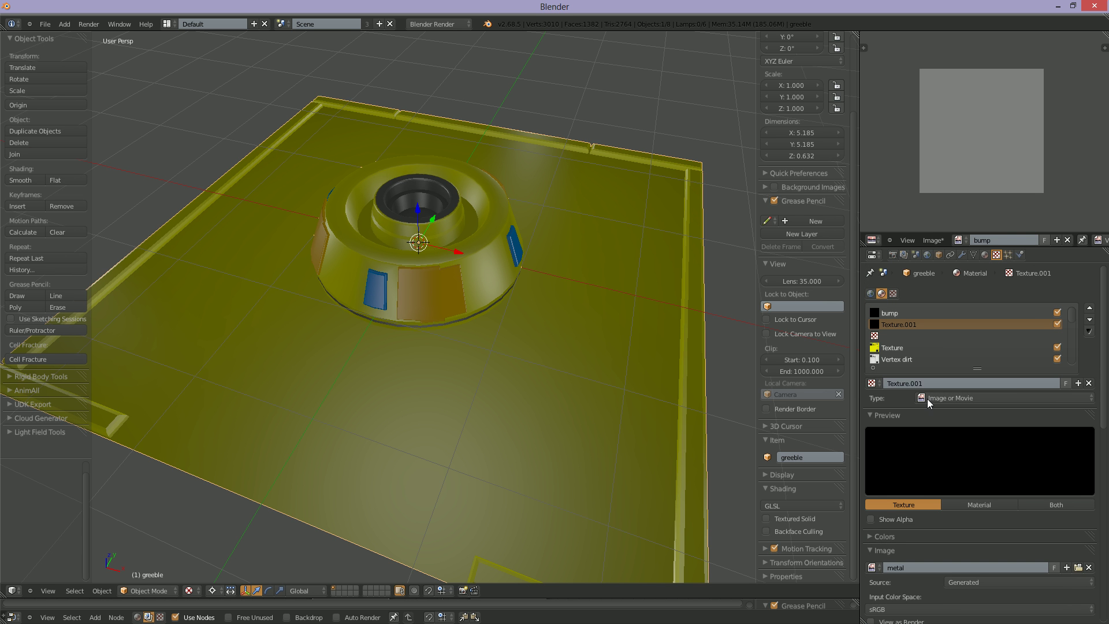
click(916, 379)
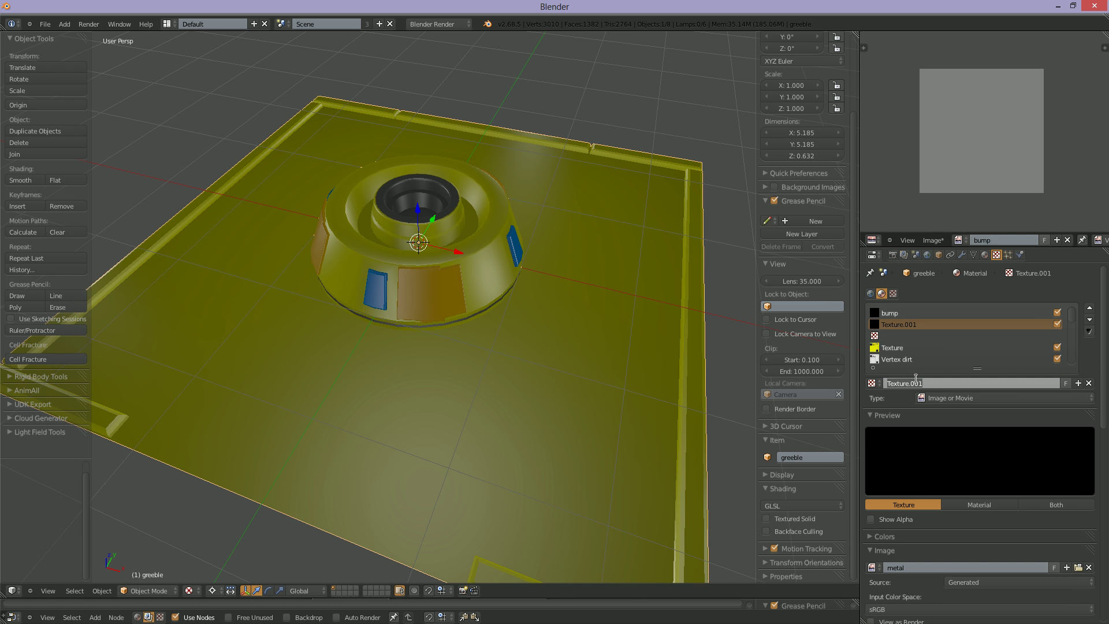
text(metal)
key(Return)
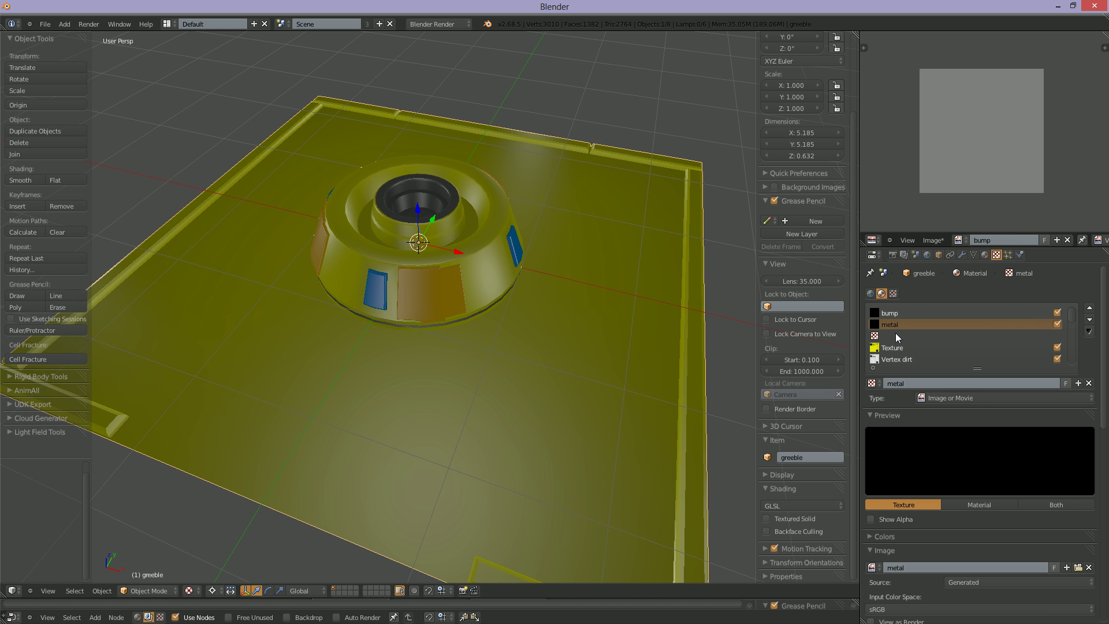
Step: Assign the metal image to the selected greeble mesh's UV layout in Edit Mode and return to Object Mode
key(Tab)
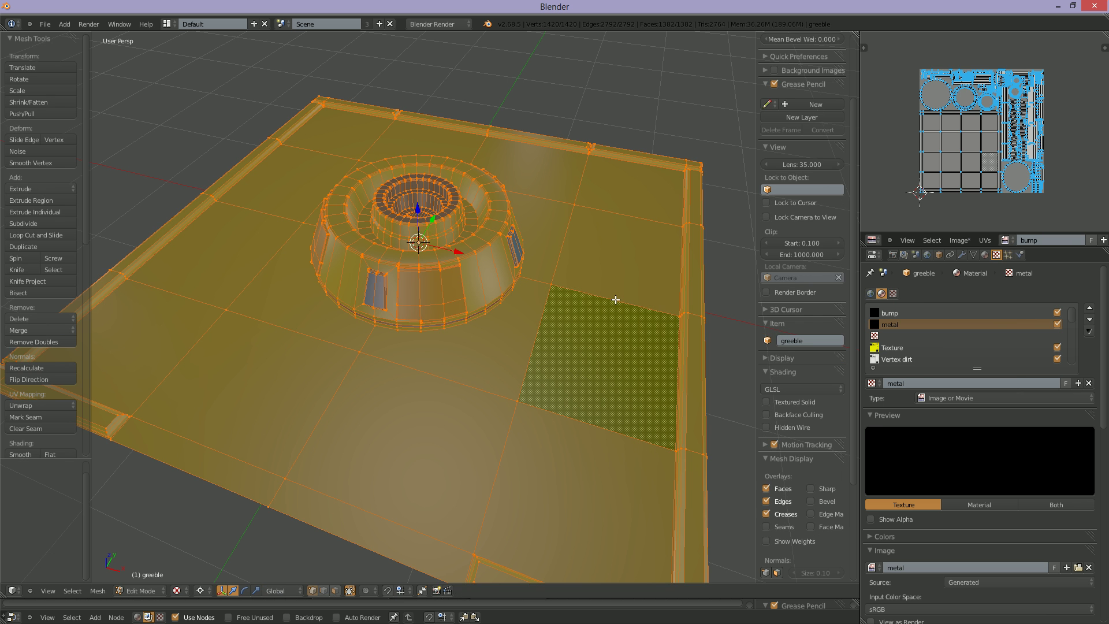
click(1007, 240)
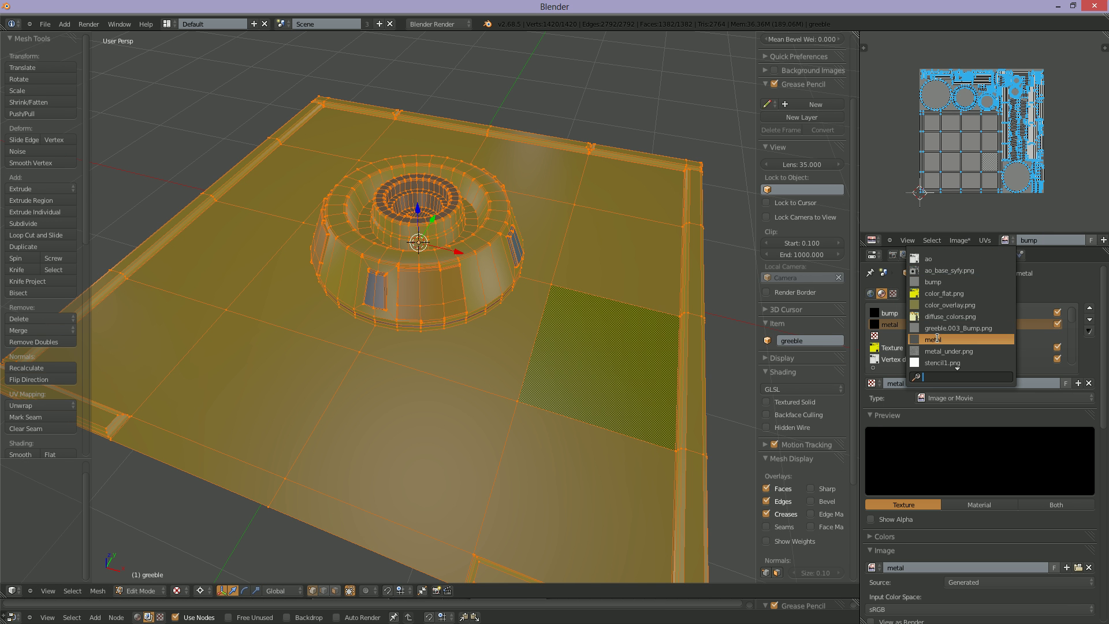
click(974, 339)
scroll(975, 179, up, 3)
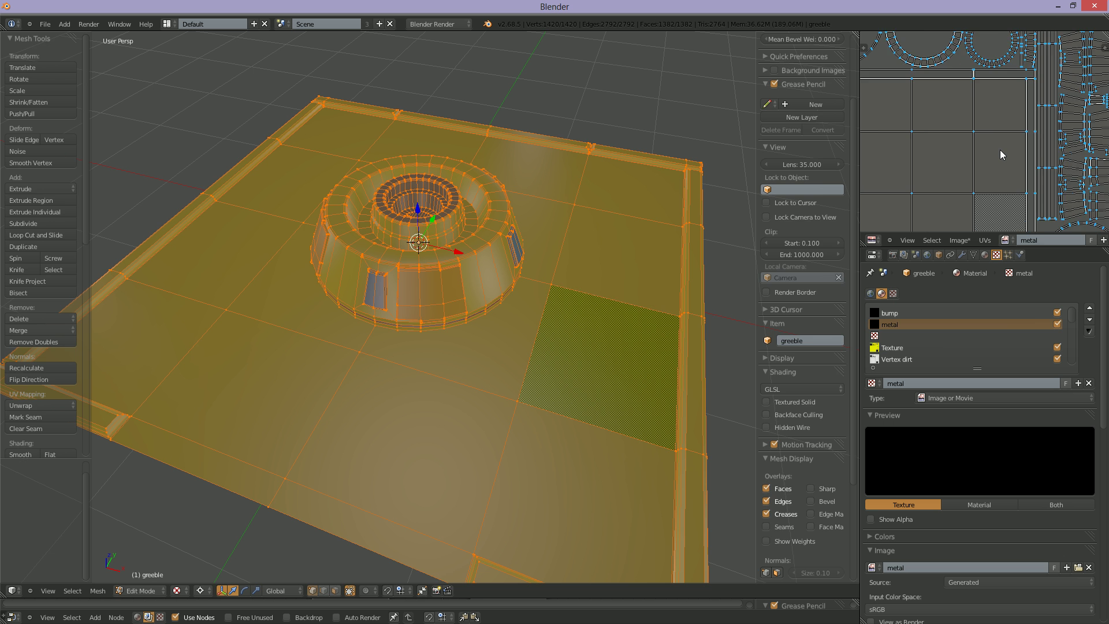
key(Tab)
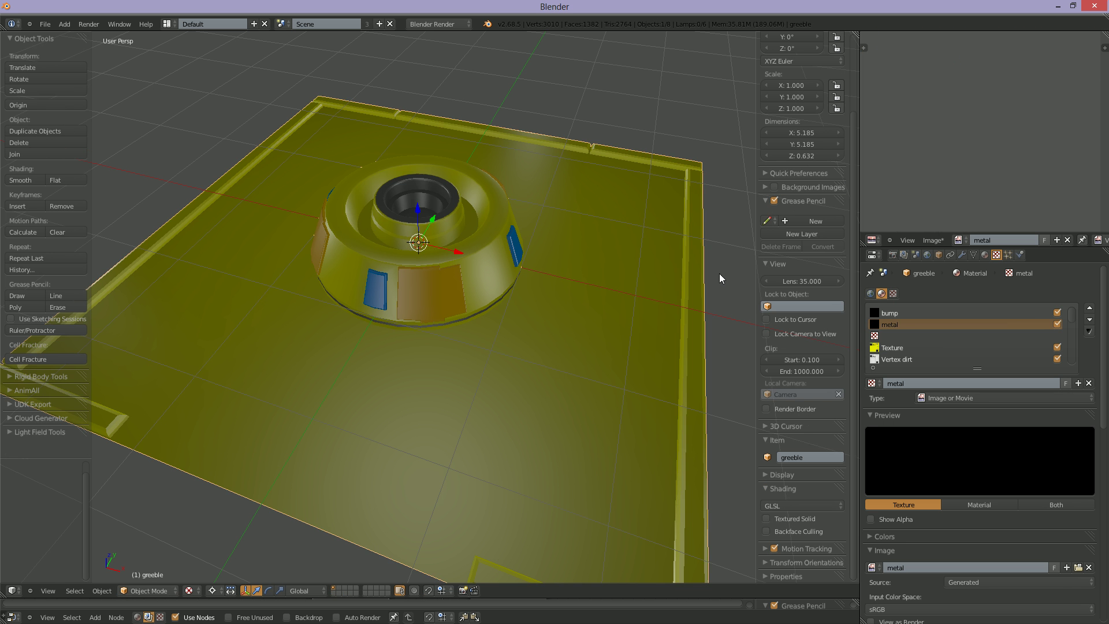
scroll(718, 272, down, 4)
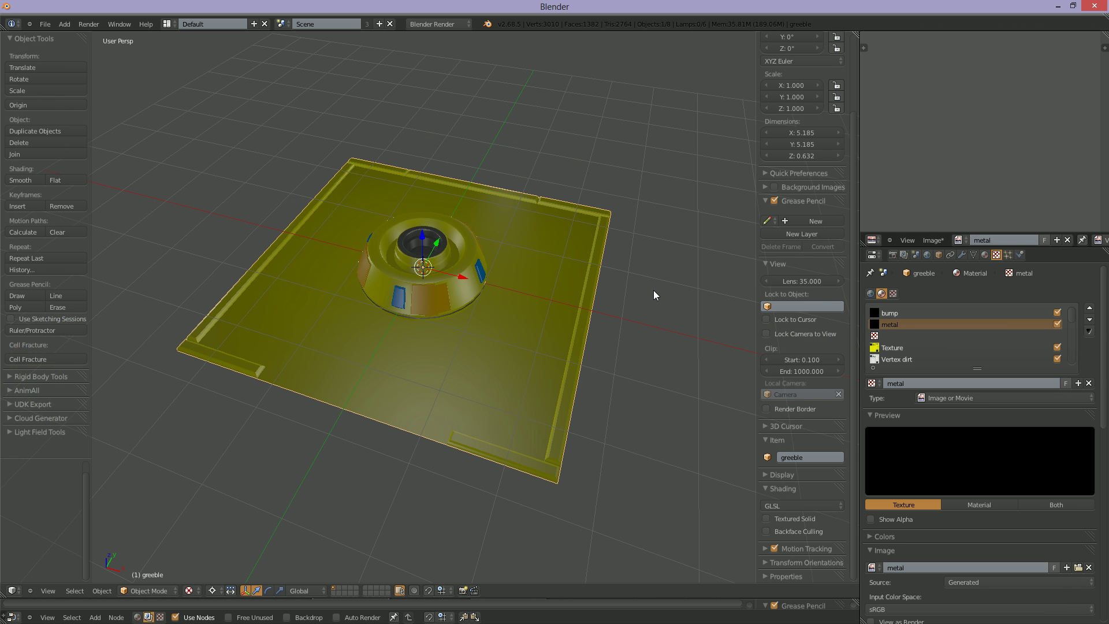
Step: Rename the flat color texture that uses color_flat.png as color
click(884, 336)
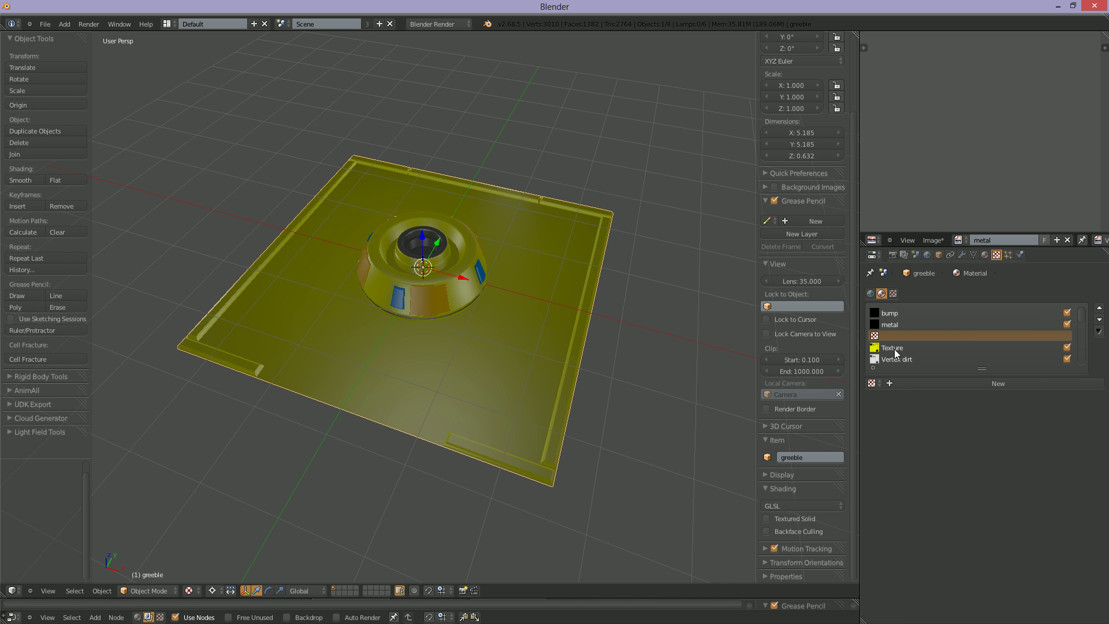
click(894, 349)
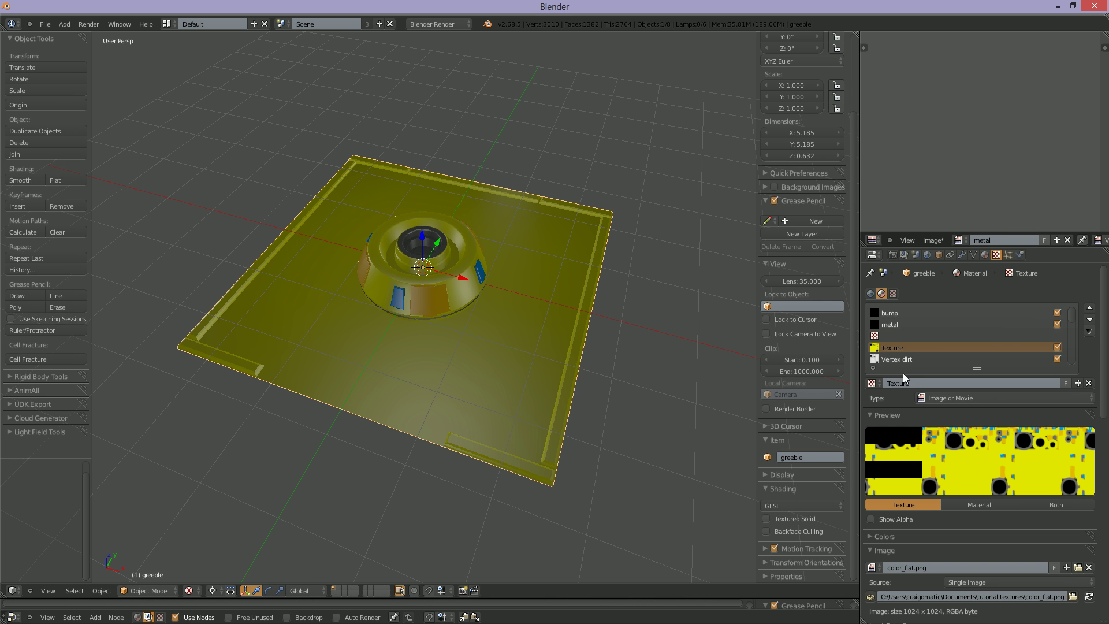
click(899, 383)
text(col)
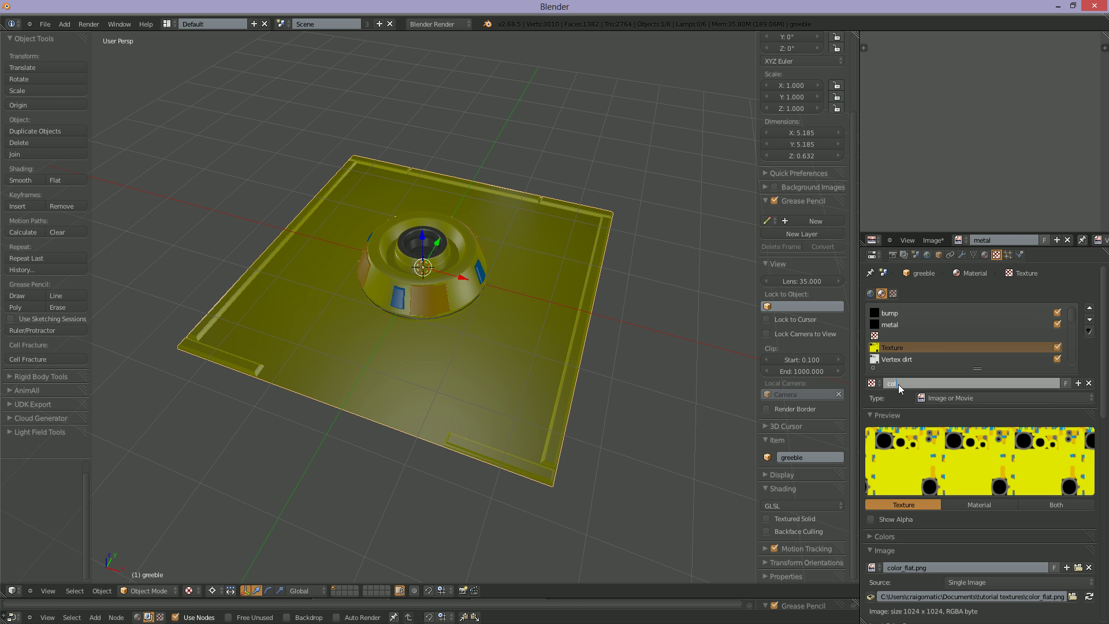
text(or)
key(Return)
Step: Add a texture in the empty slot between metal and color with a blank white 1024 x 1024 image named stencil
click(886, 337)
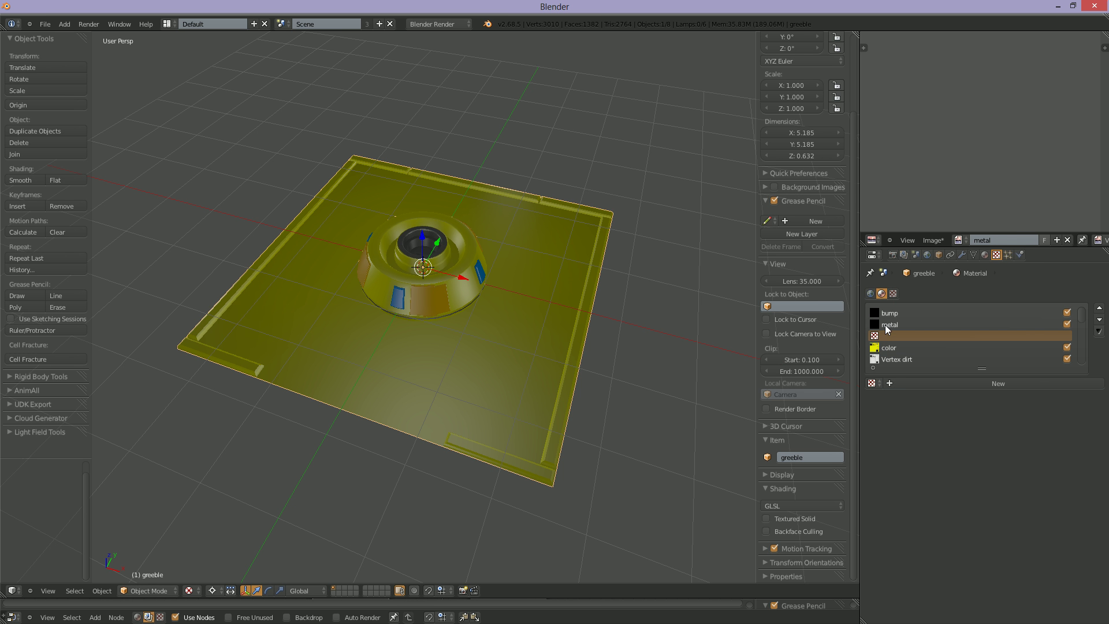
click(931, 386)
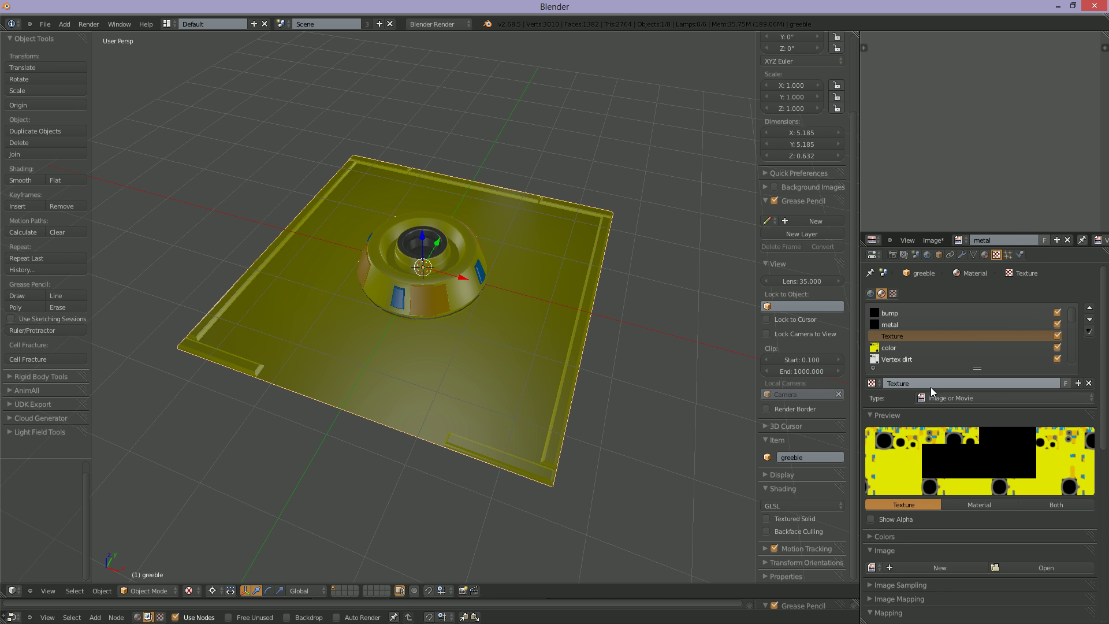
click(933, 568)
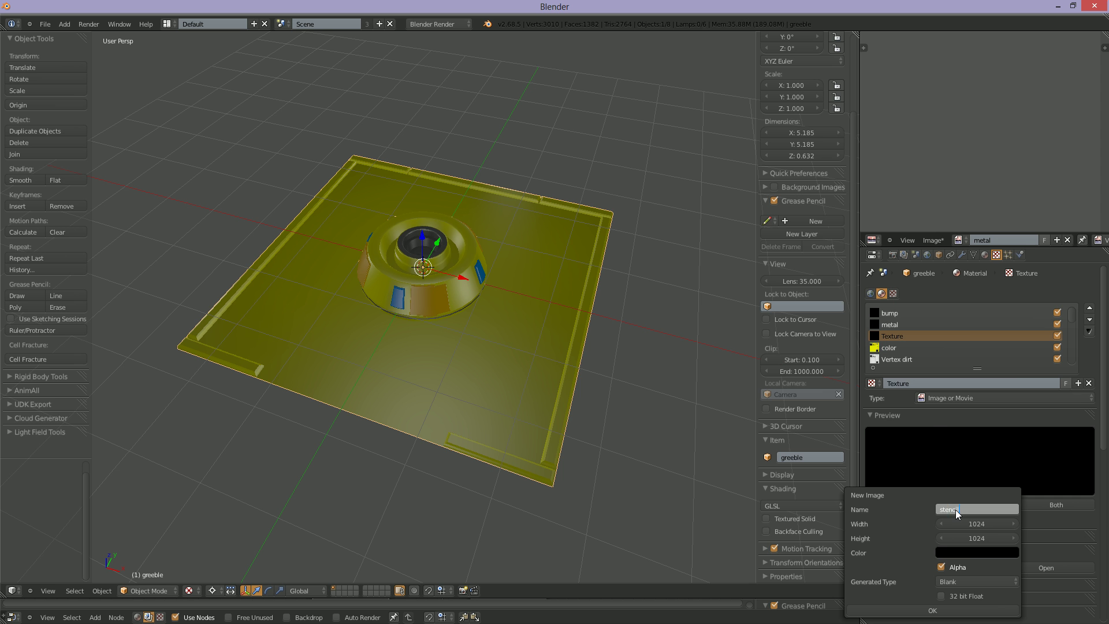
key(Return)
click(969, 553)
drag(1010, 434, 1025, 359)
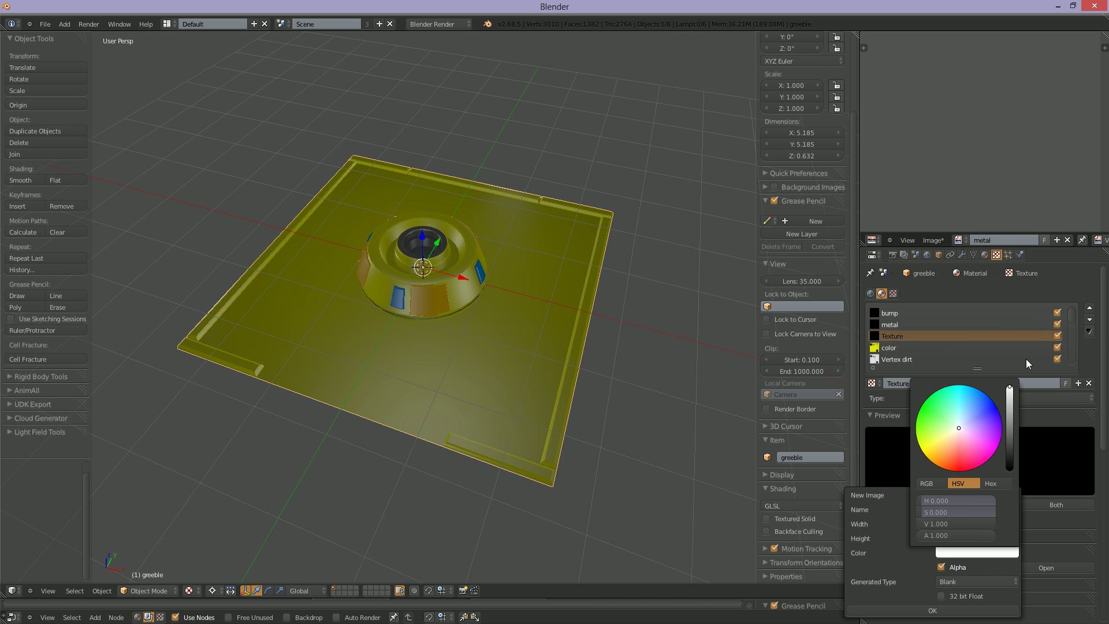
click(931, 610)
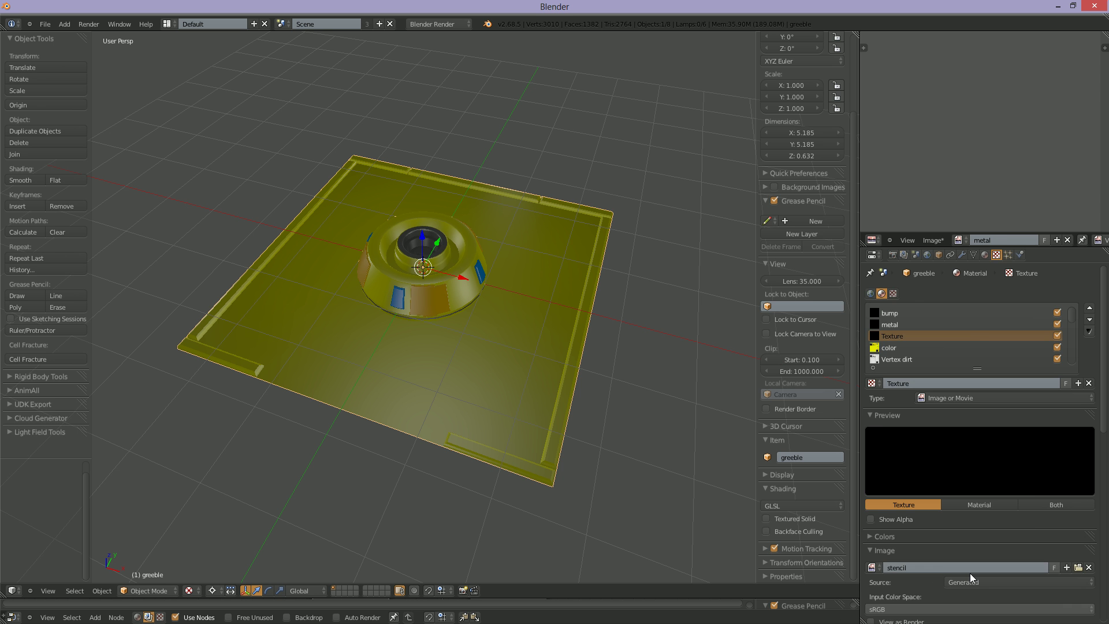
Step: Enable RGB to Intensity and Stencil in the new texture's influence settings and set its influence color to white
scroll(955, 567, down, 15)
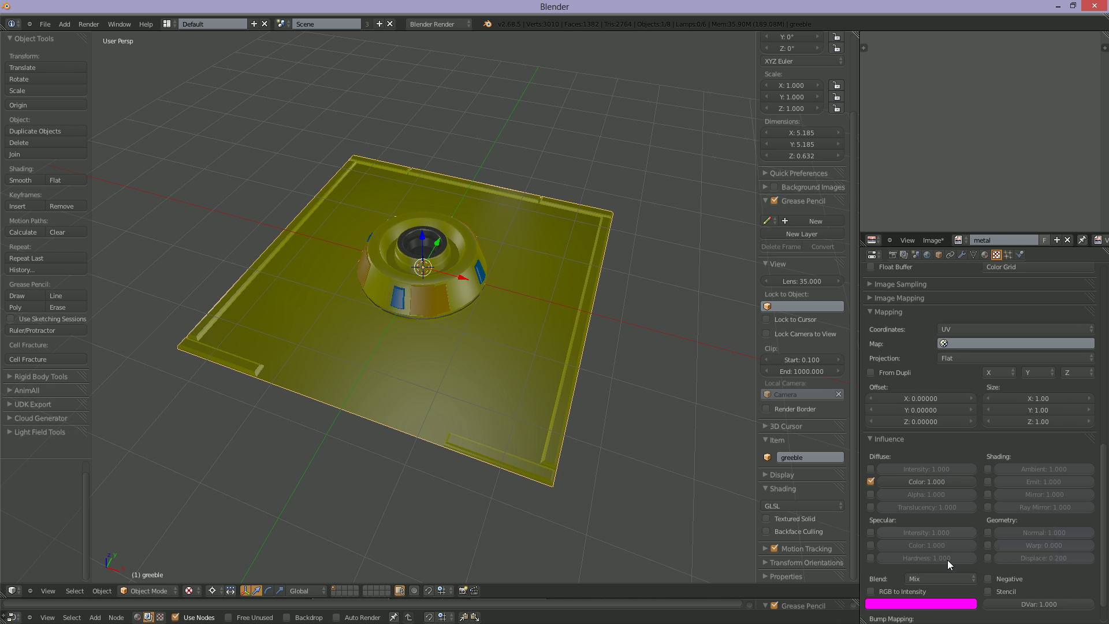
scroll(937, 549, down, 2)
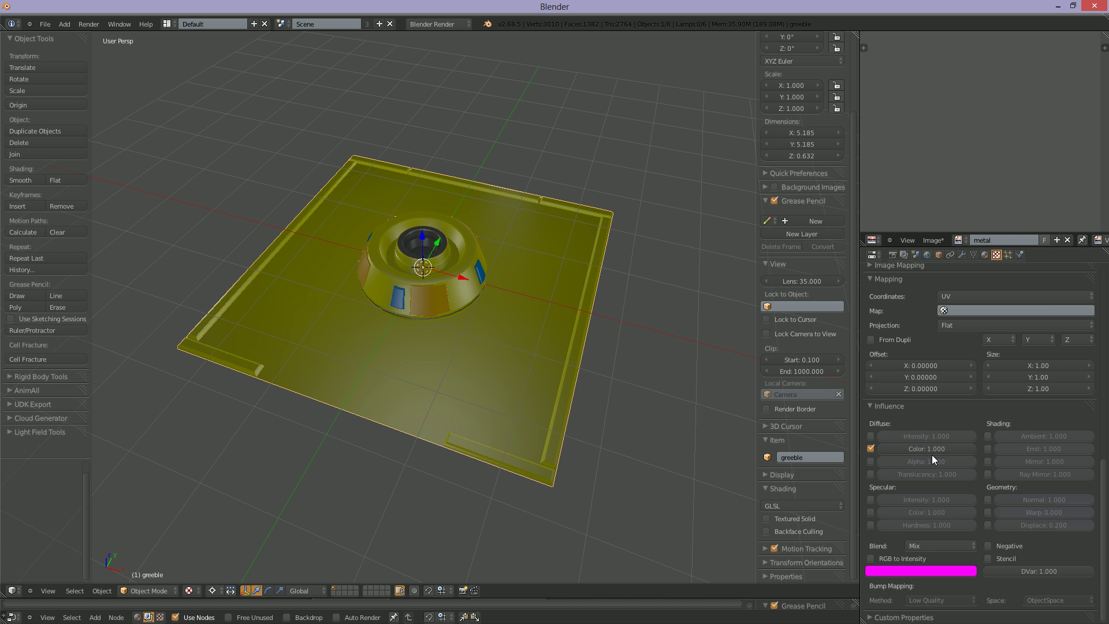
click(891, 569)
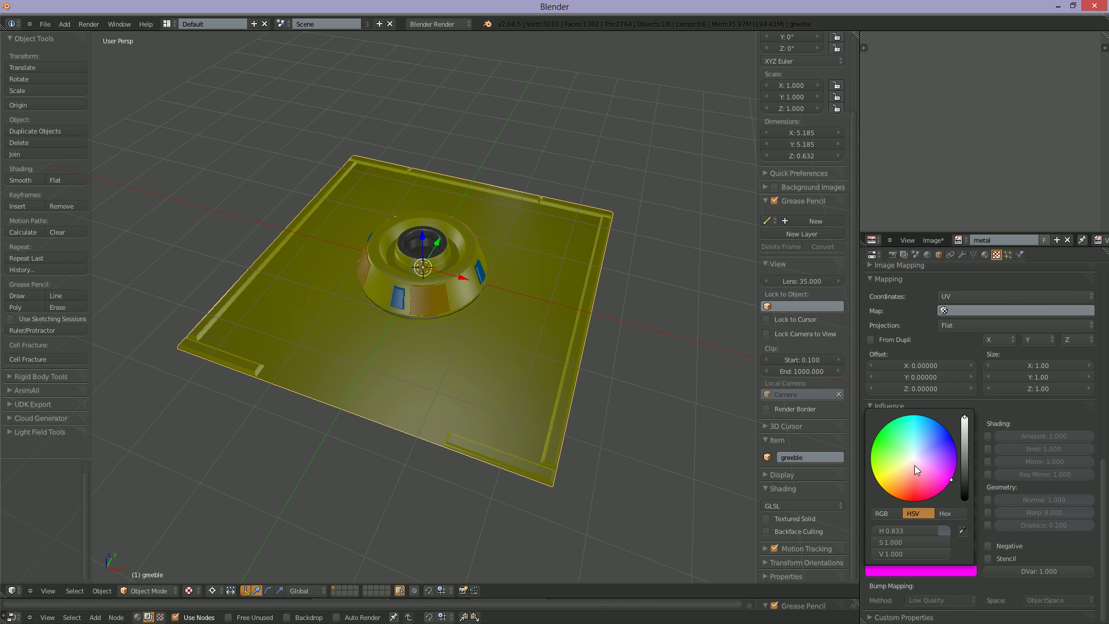
click(918, 485)
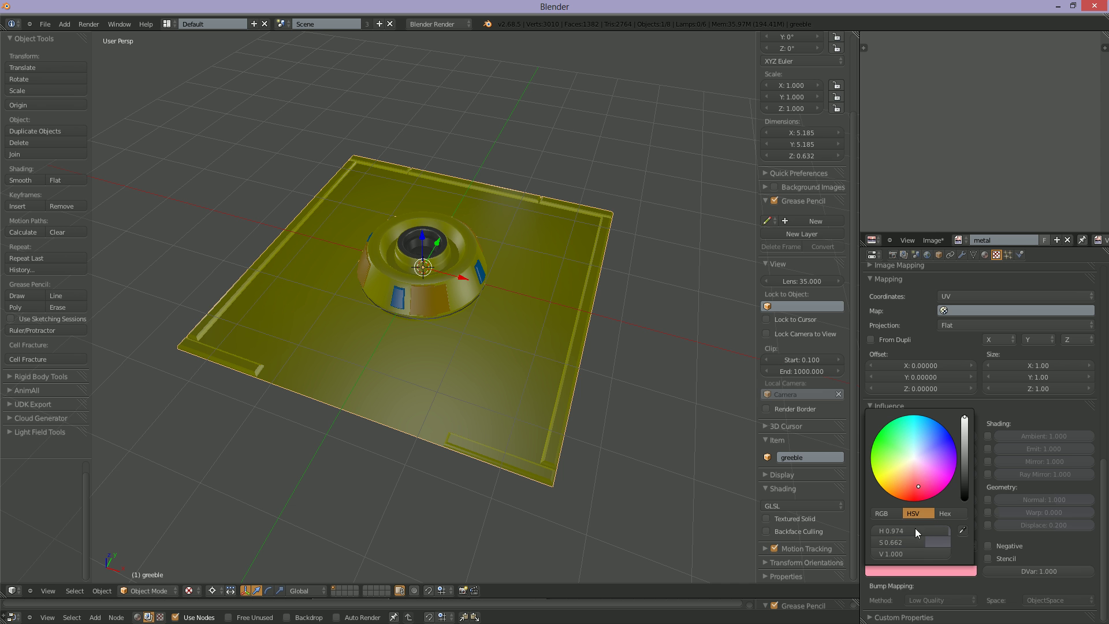
mouse_move(954, 545)
mouse_down()
mouse_move(975, 545)
mouse_move(982, 532)
mouse_up()
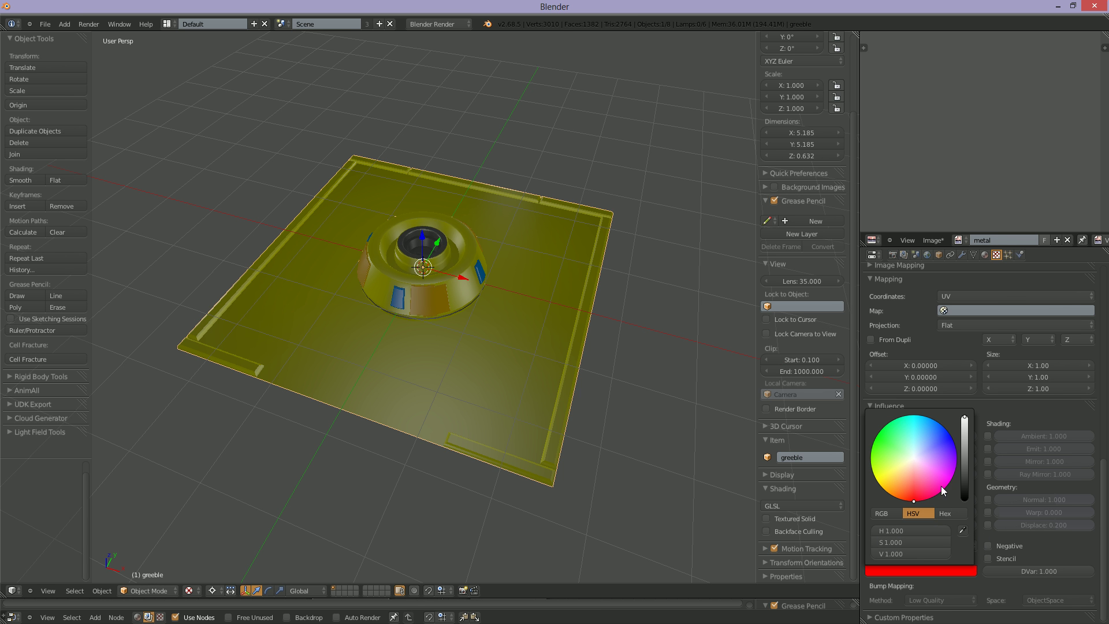
click(888, 514)
mouse_move(953, 545)
mouse_down()
mouse_move(1011, 547)
mouse_move(993, 557)
mouse_move(1014, 559)
mouse_up()
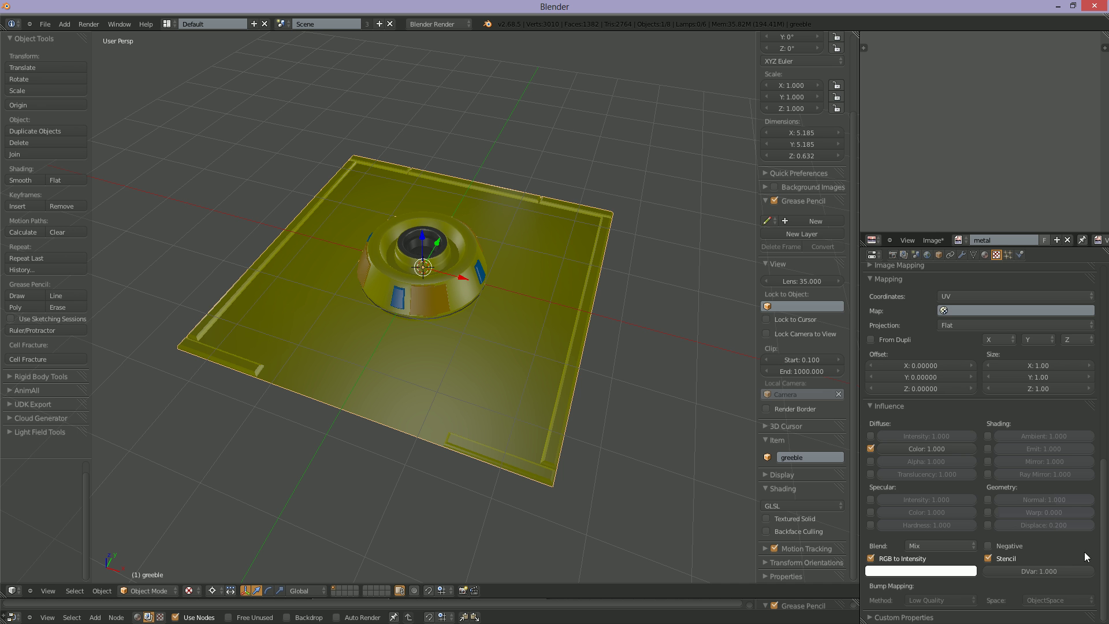
Step: Rename the texture between metal and color as stencil
drag(1104, 468, 1102, 297)
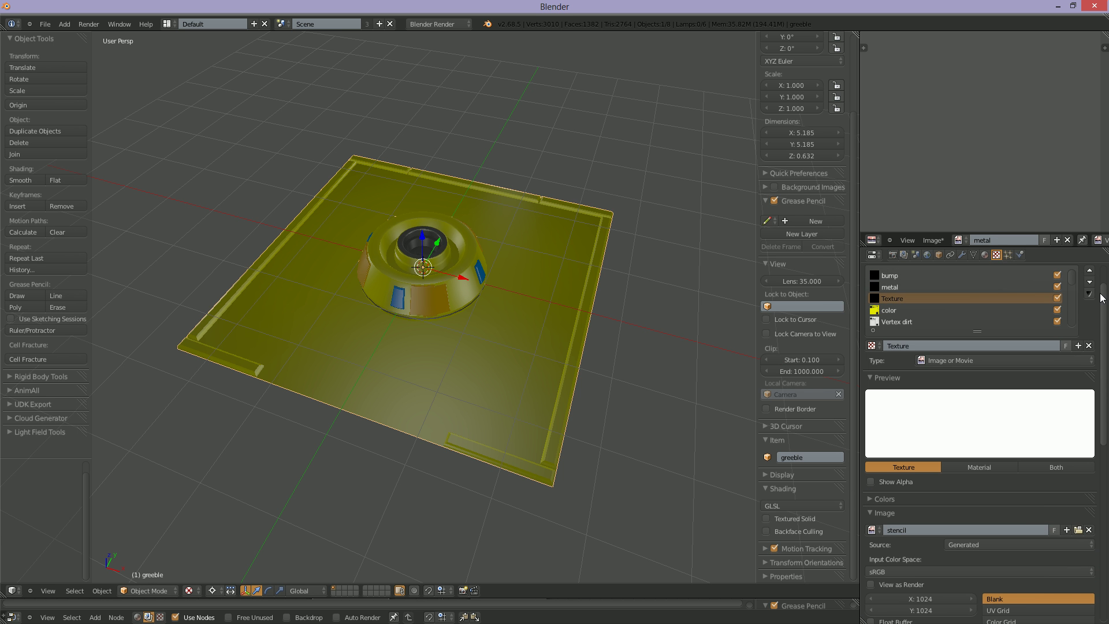
click(910, 345)
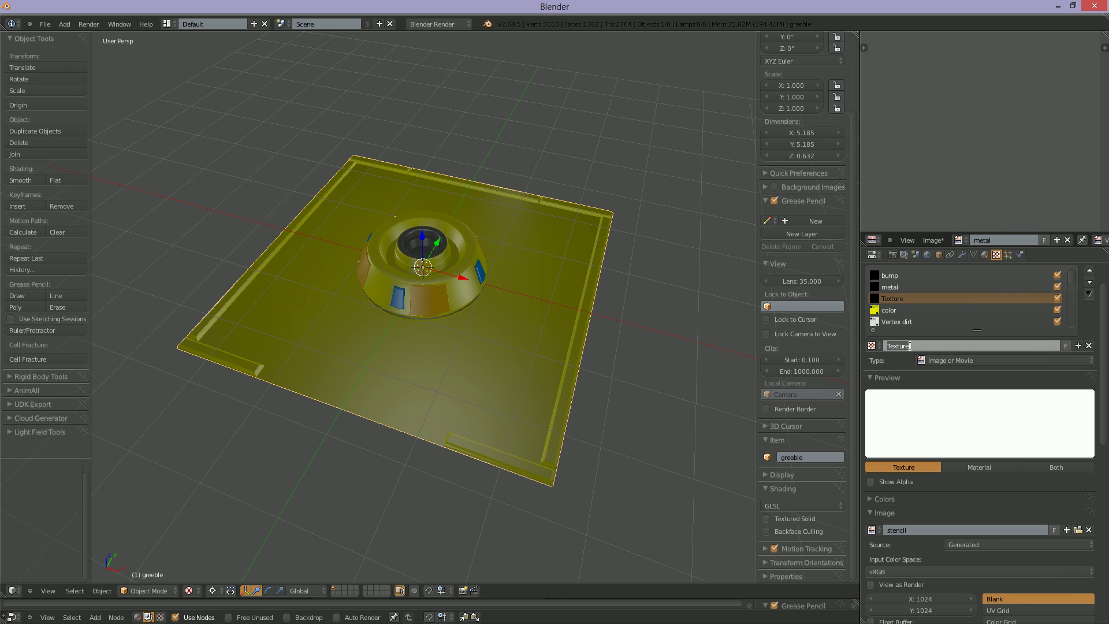
text(stencil)
key(Return)
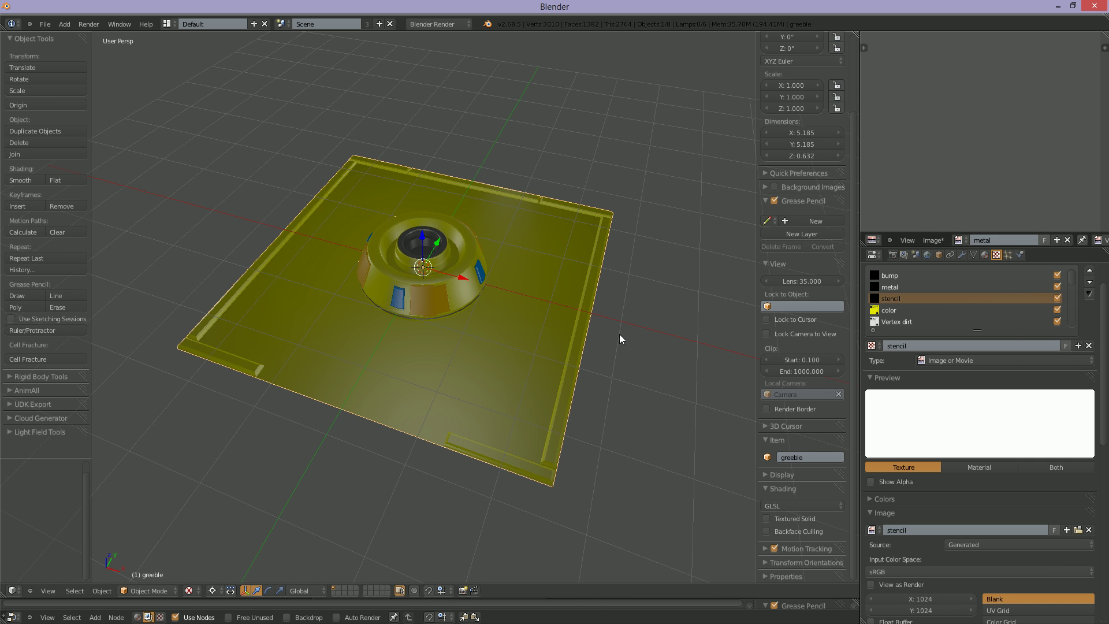
Step: Assign the stencil image to the greeble mesh's UVs in Edit Mode and return to Object Mode
key(Tab)
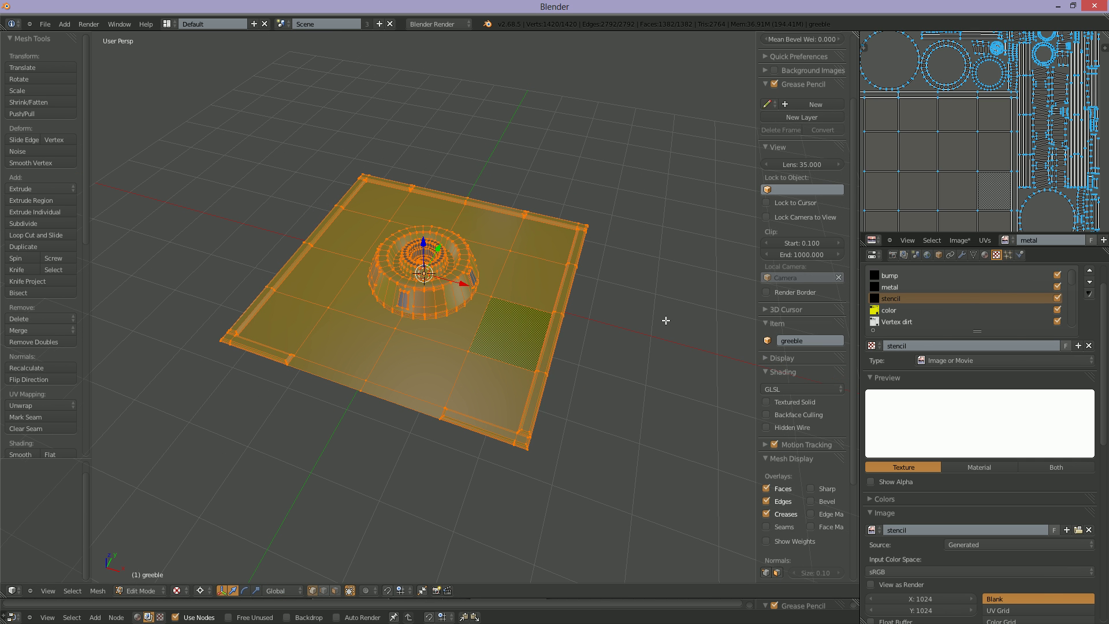
click(1005, 239)
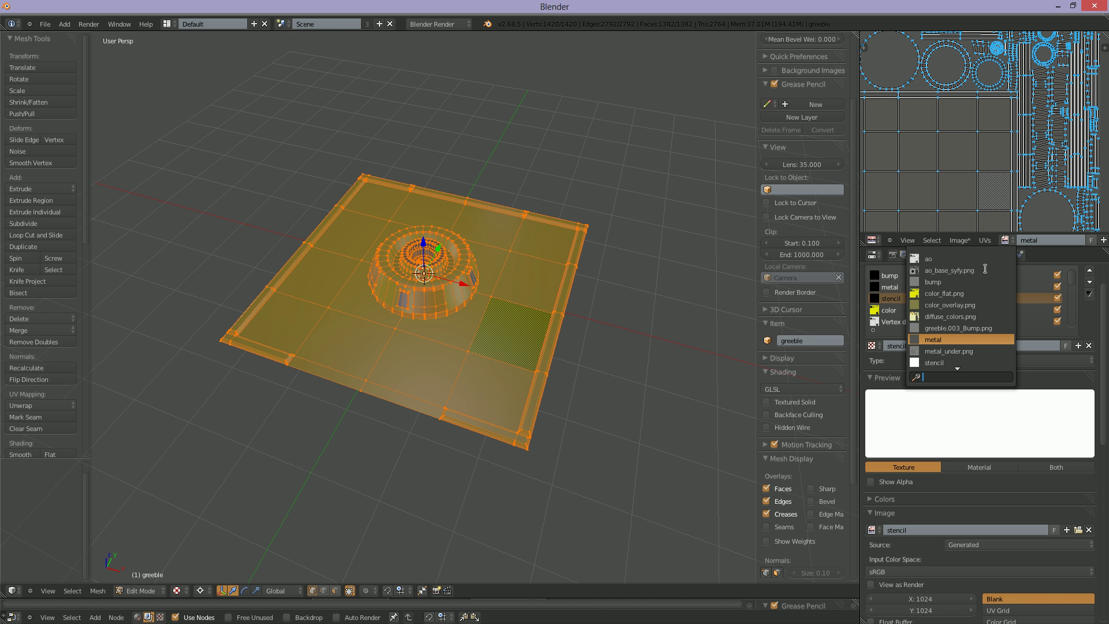
click(947, 356)
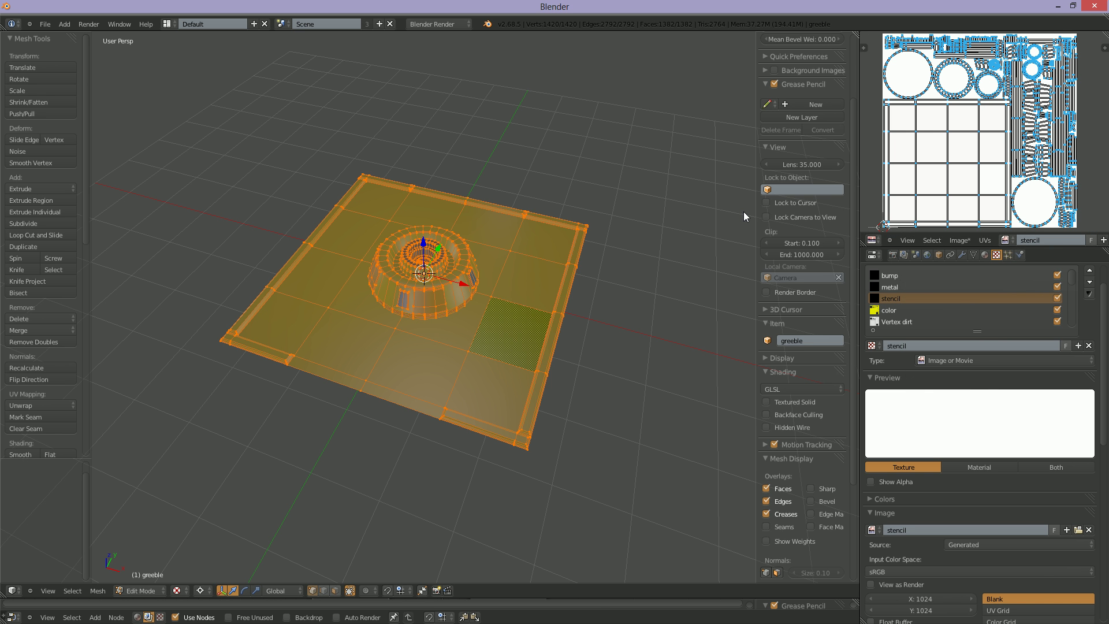
middle_drag(613, 302, 615, 318)
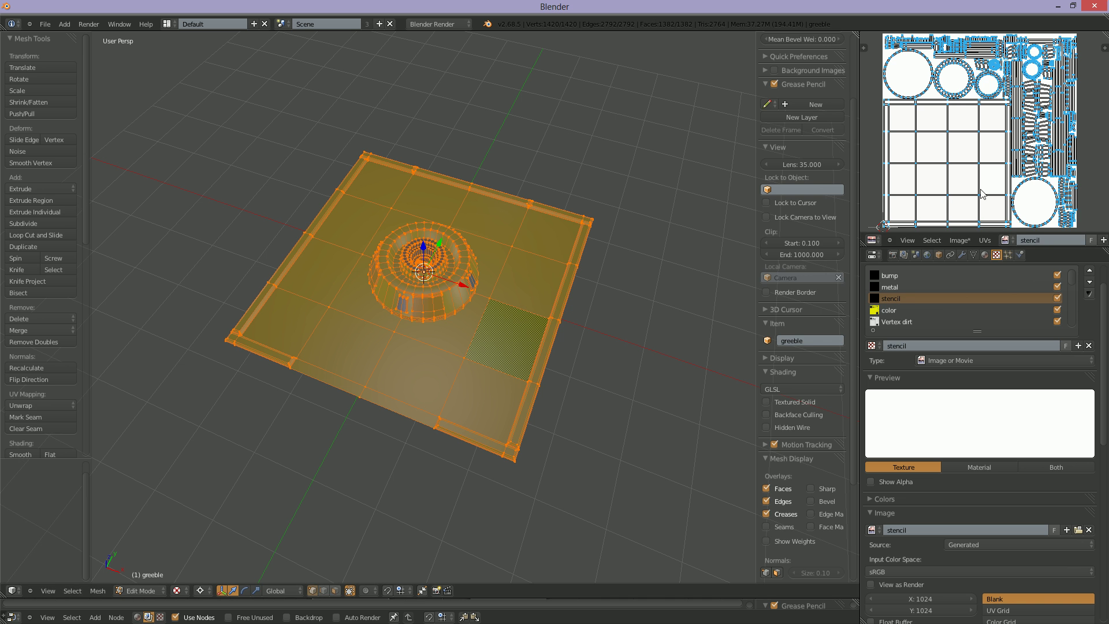
key(Tab)
Step: Widen the 3D view slightly and switch the greeble to Texture Paint mode
middle_drag(656, 294, 672, 320)
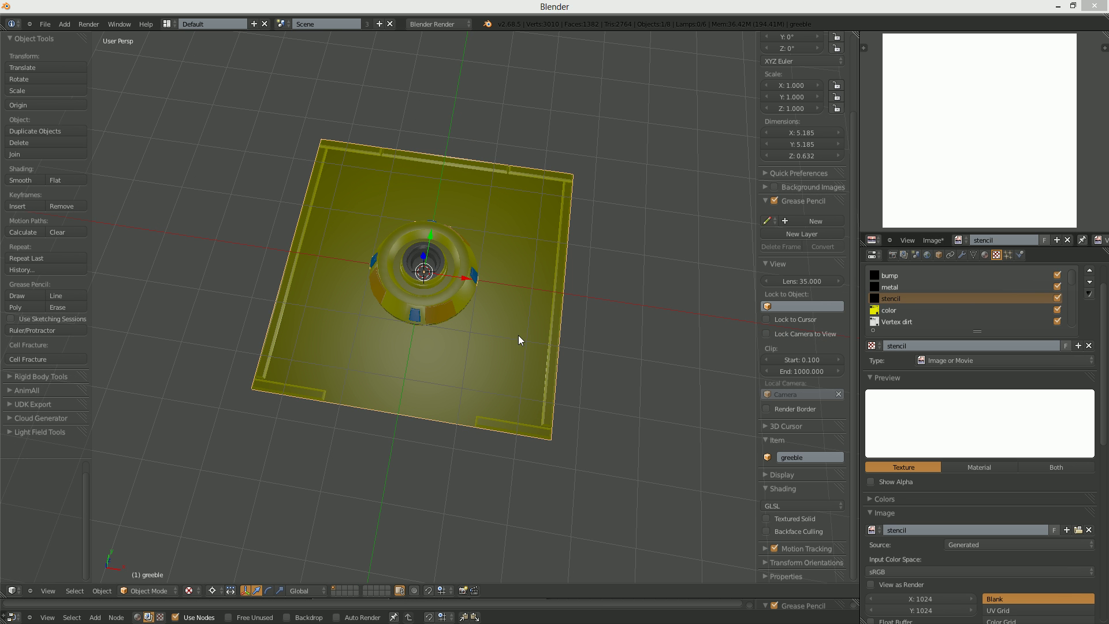
middle_drag(490, 332, 516, 341)
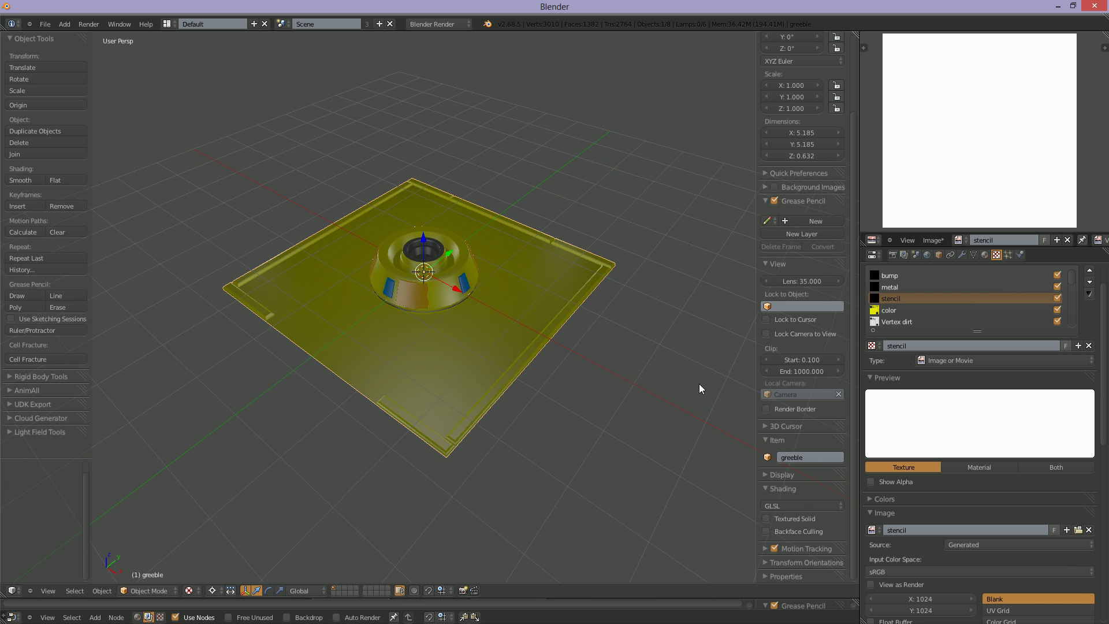
middle_drag(646, 349, 590, 369)
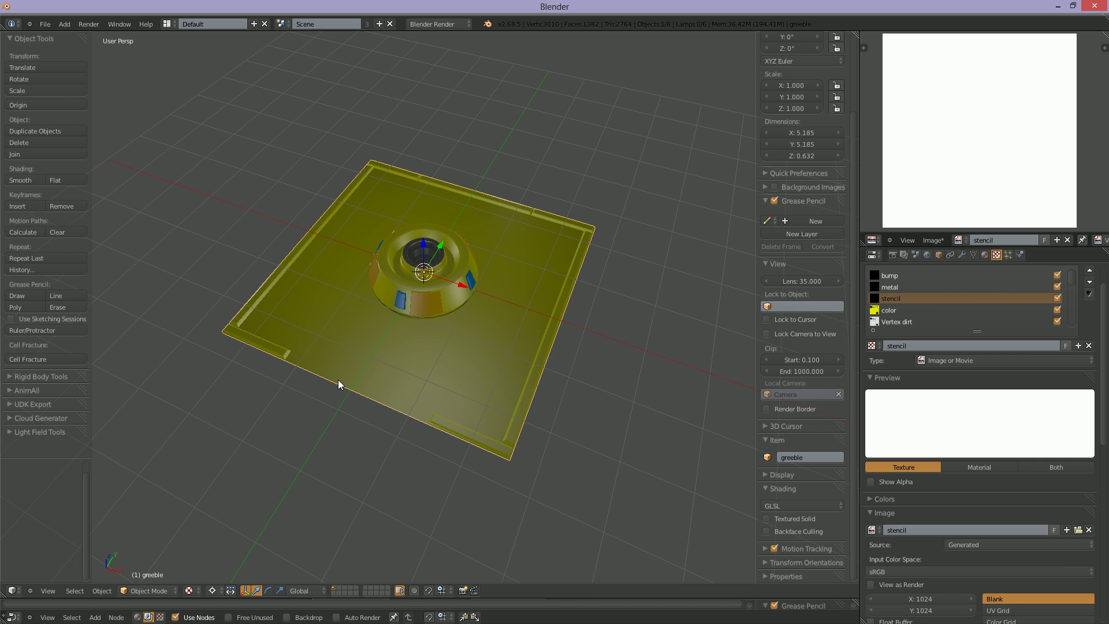
scroll(338, 379, up, 2)
middle_drag(351, 378, 407, 402)
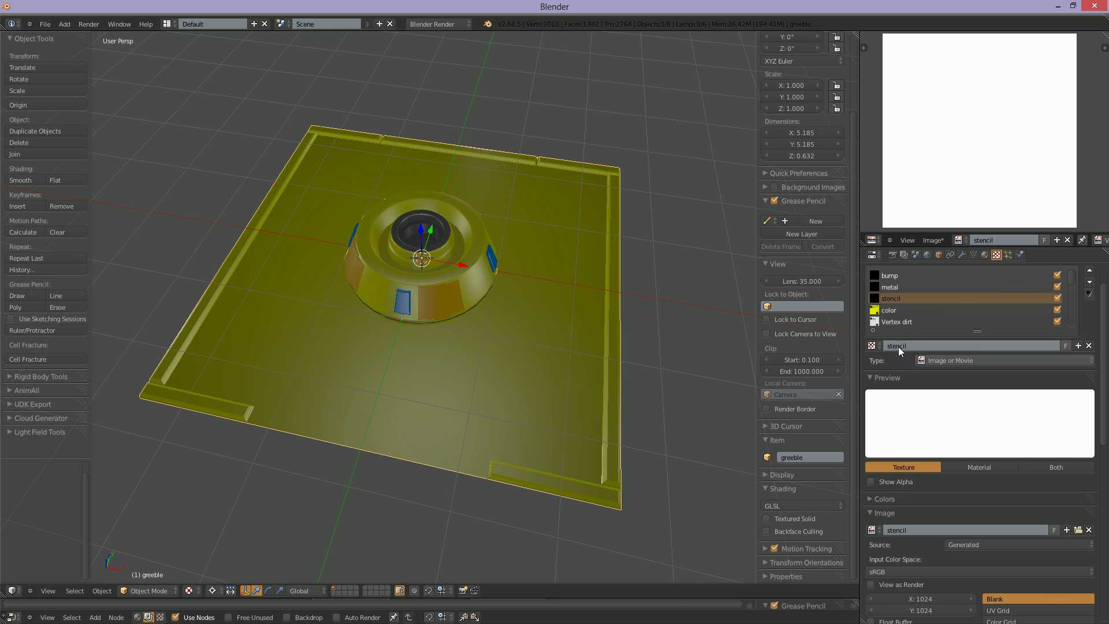
drag(875, 330, 892, 330)
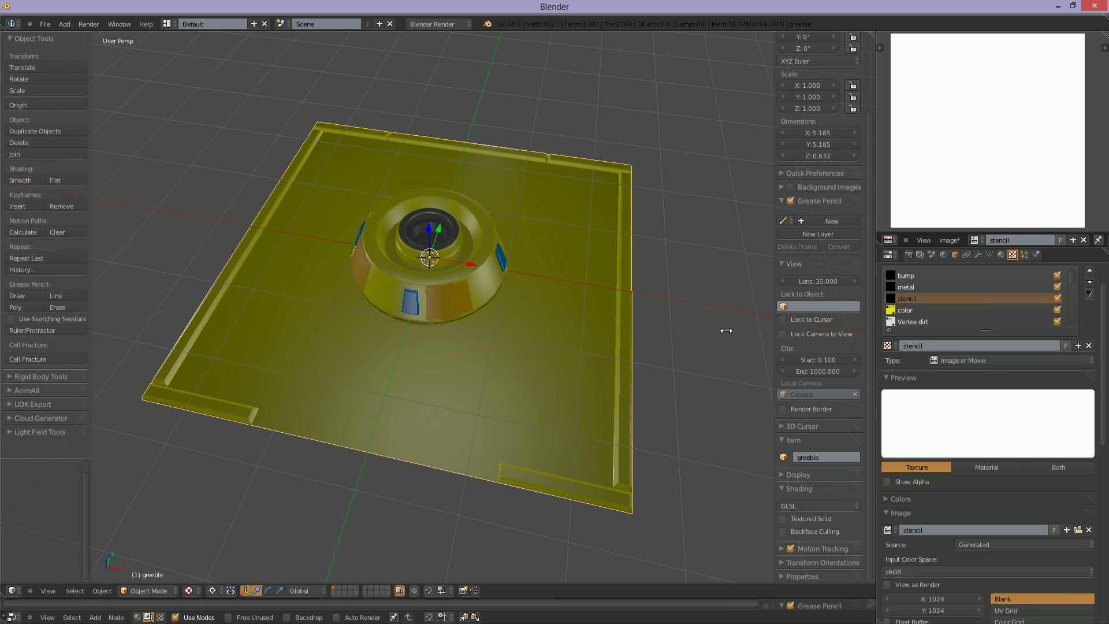
click(159, 589)
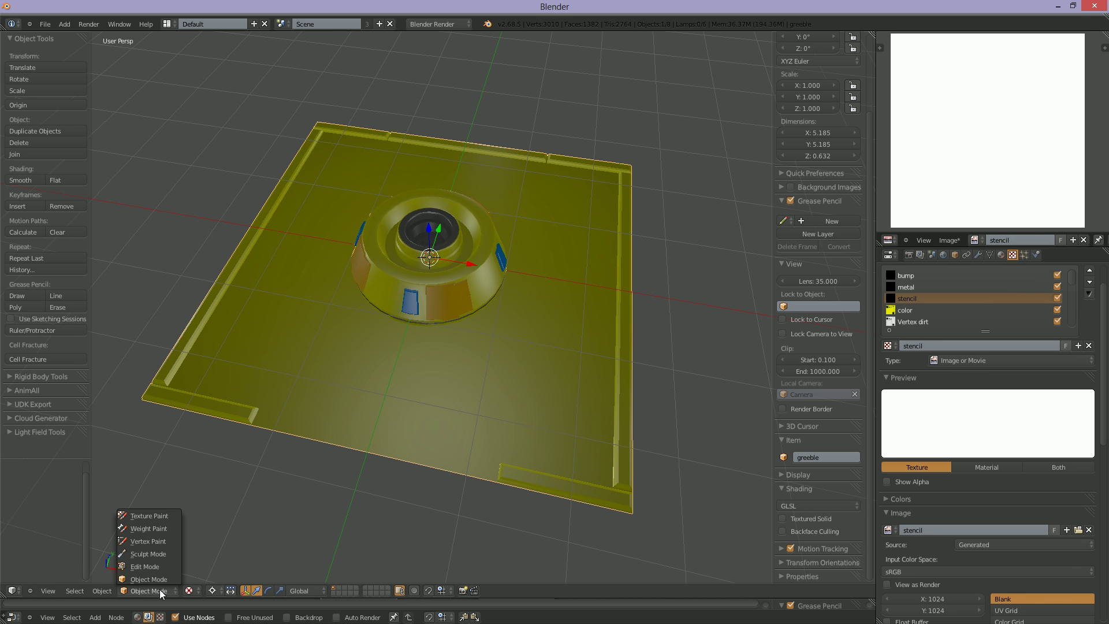
click(147, 517)
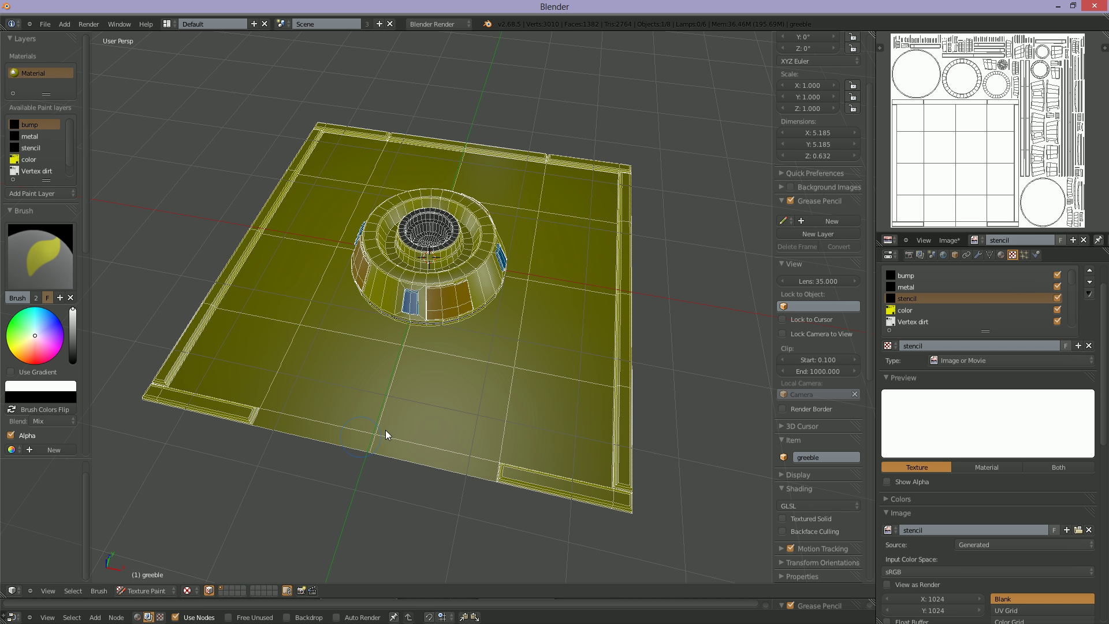
Step: Make bump the active texture paint layer and display the bump image in the image editor
middle_drag(372, 389, 400, 438)
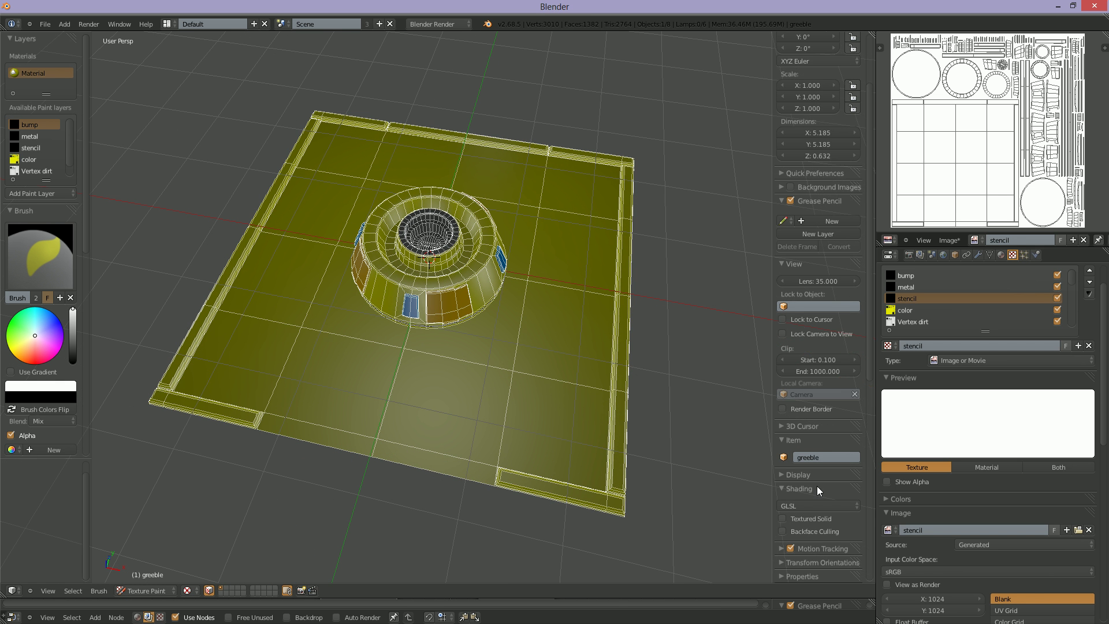
scroll(820, 480, down, 10)
scroll(830, 456, up, 1)
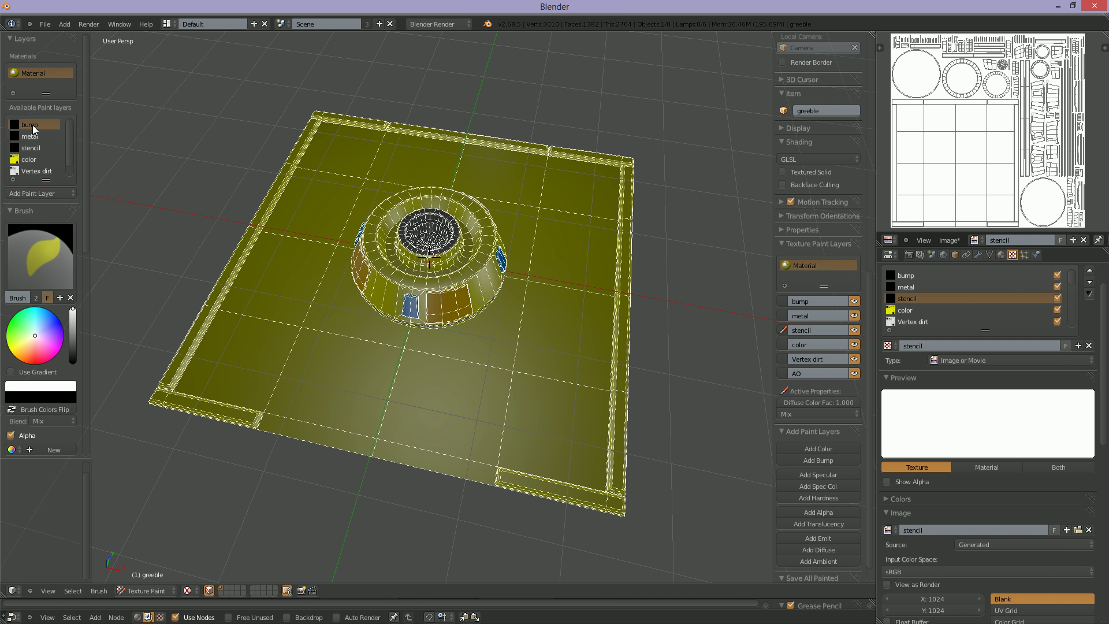
click(31, 159)
click(32, 171)
click(44, 127)
scroll(869, 318, up, 1)
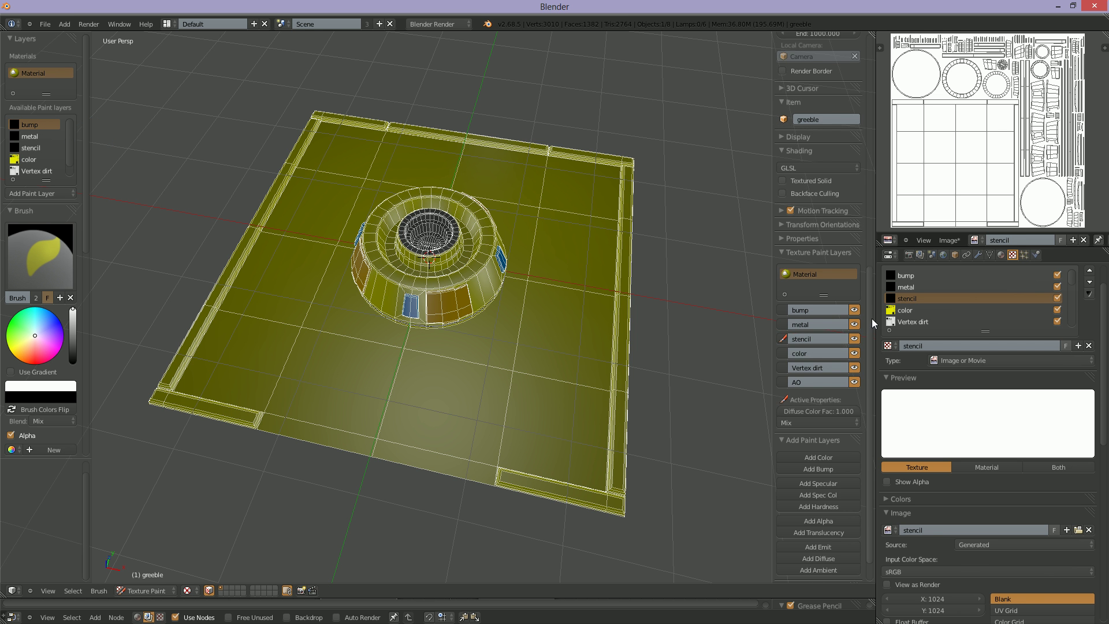
scroll(872, 320, down, 2)
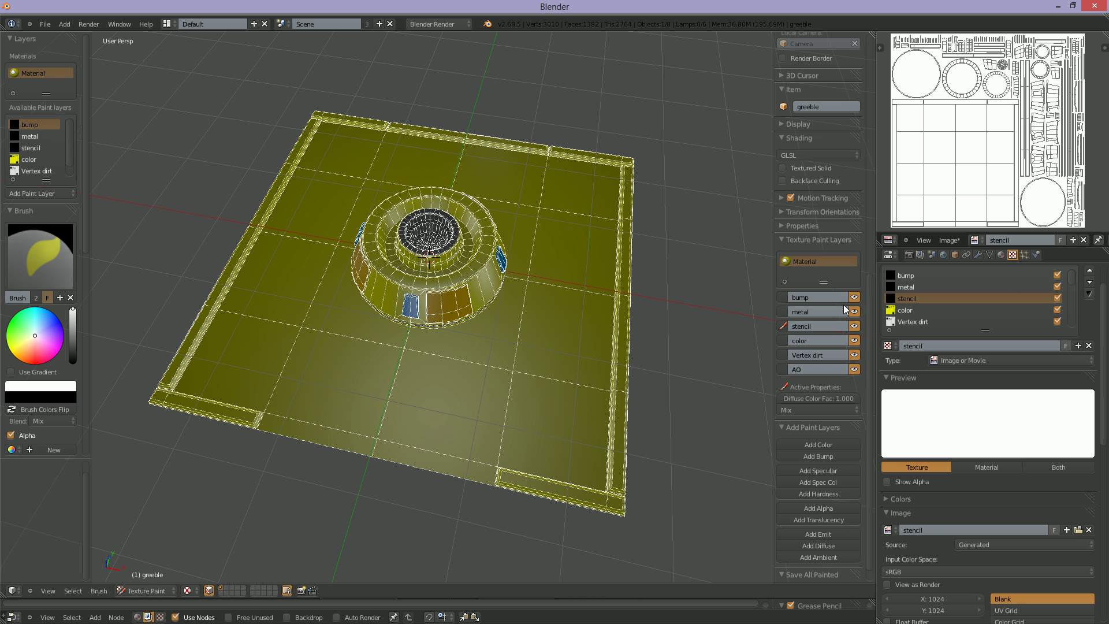
scroll(870, 288, down, 1)
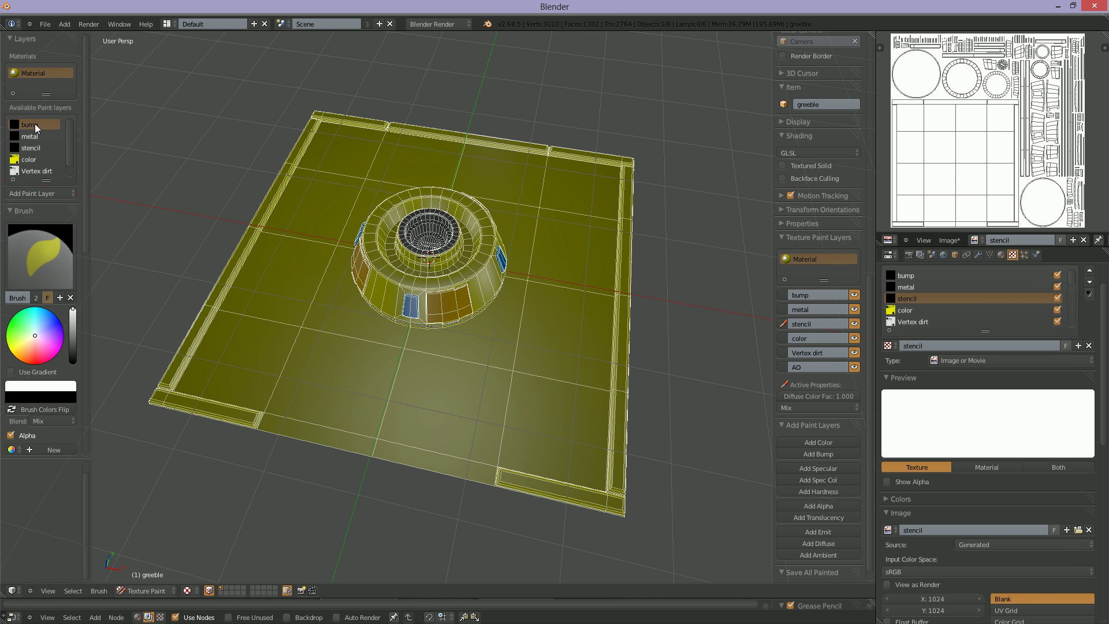
click(784, 296)
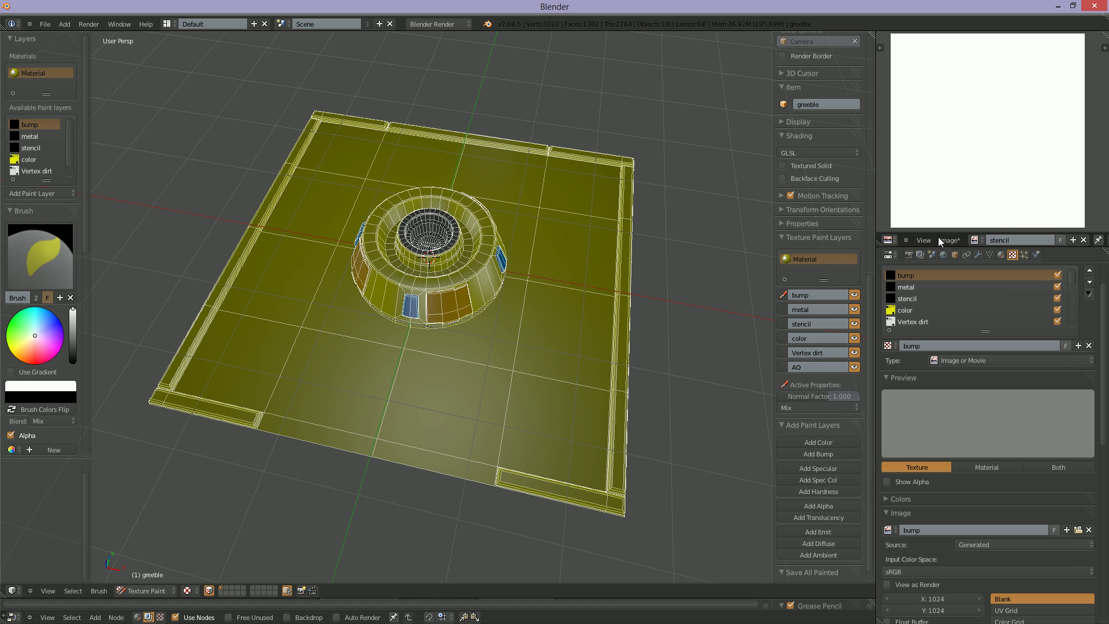
click(976, 239)
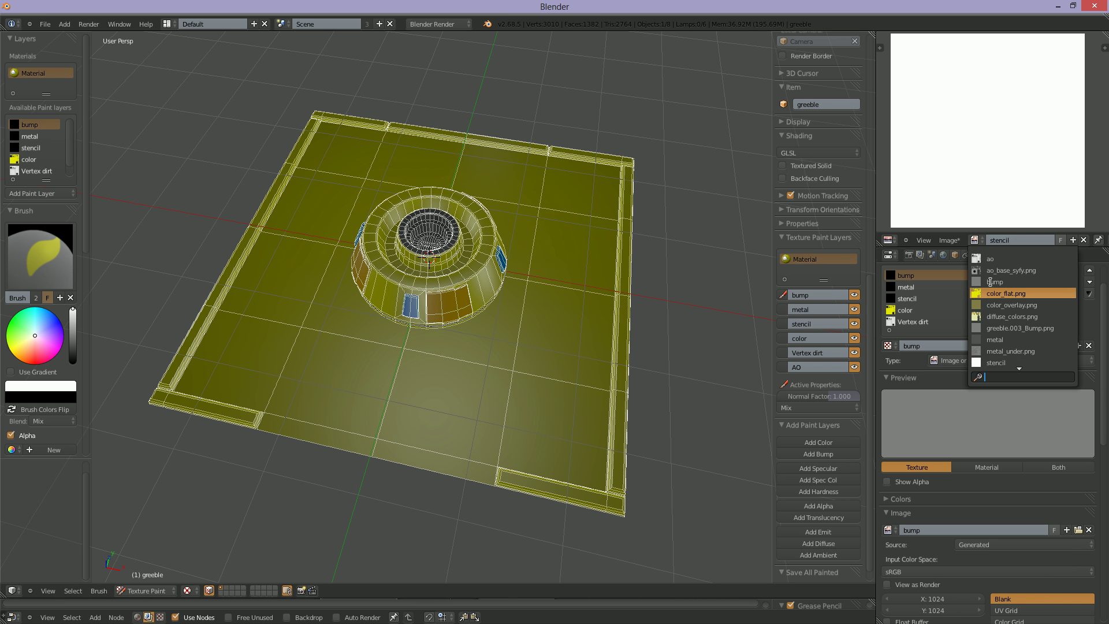
click(994, 282)
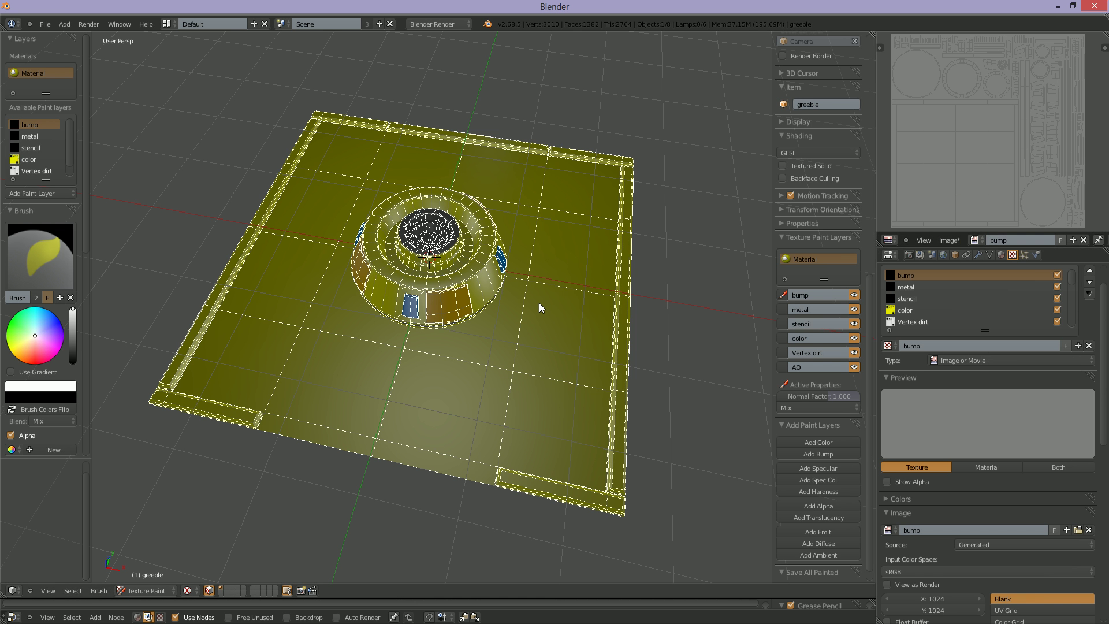
Step: Append the plating brush from the Brush data of syfy_greeble.blend
mouse_move(539, 303)
middle_down()
mouse_move(559, 328)
mouse_move(546, 317)
middle_up()
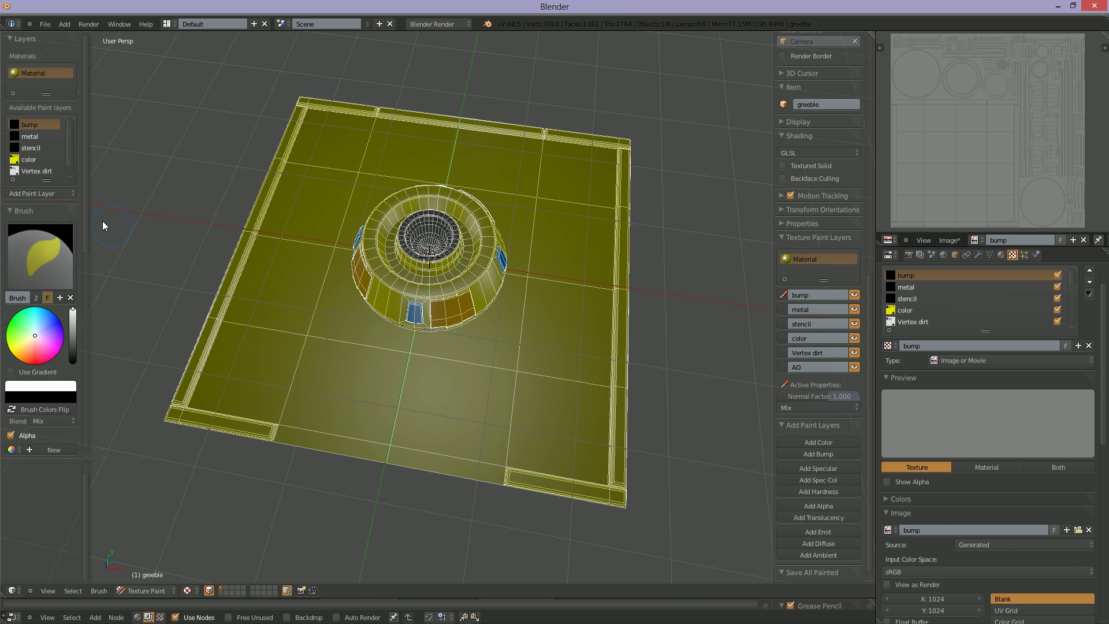
scroll(86, 213, down, 2)
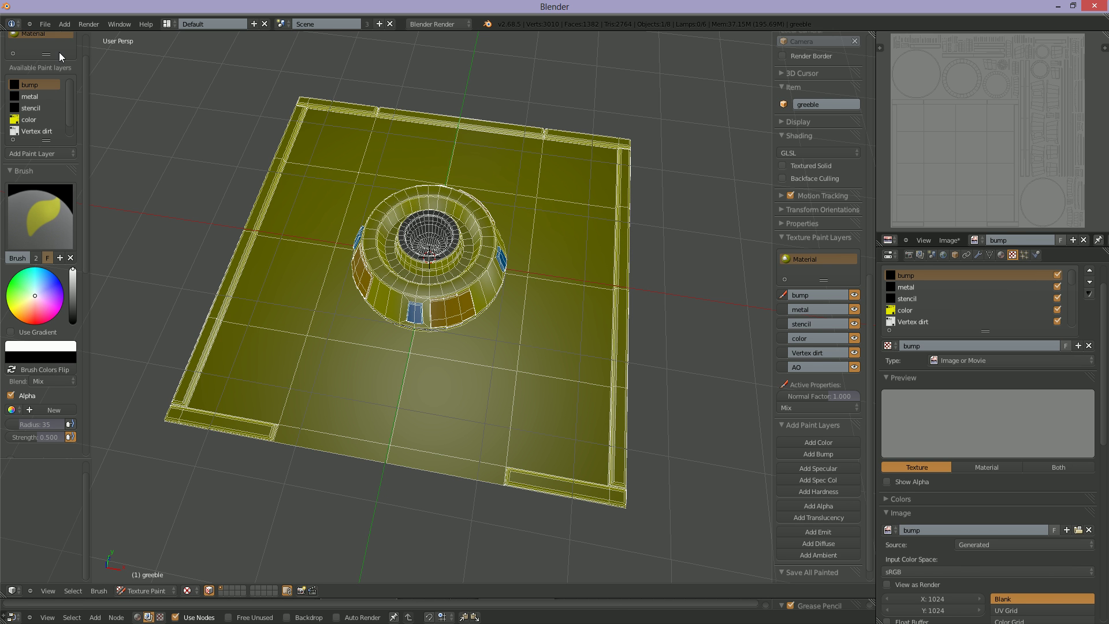
click(46, 25)
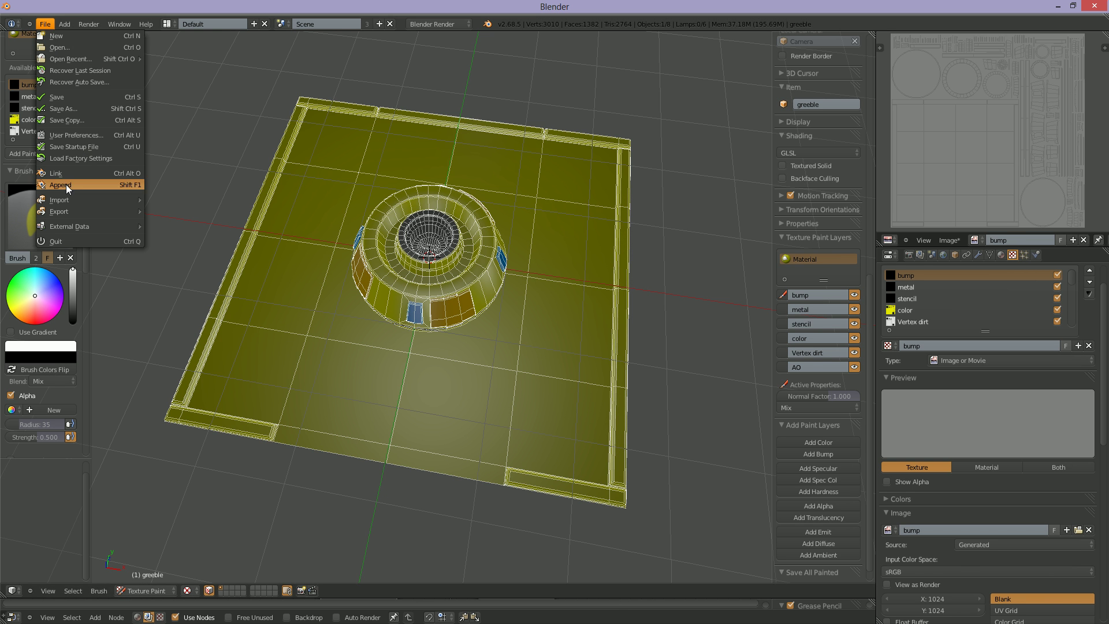
click(144, 183)
click(166, 79)
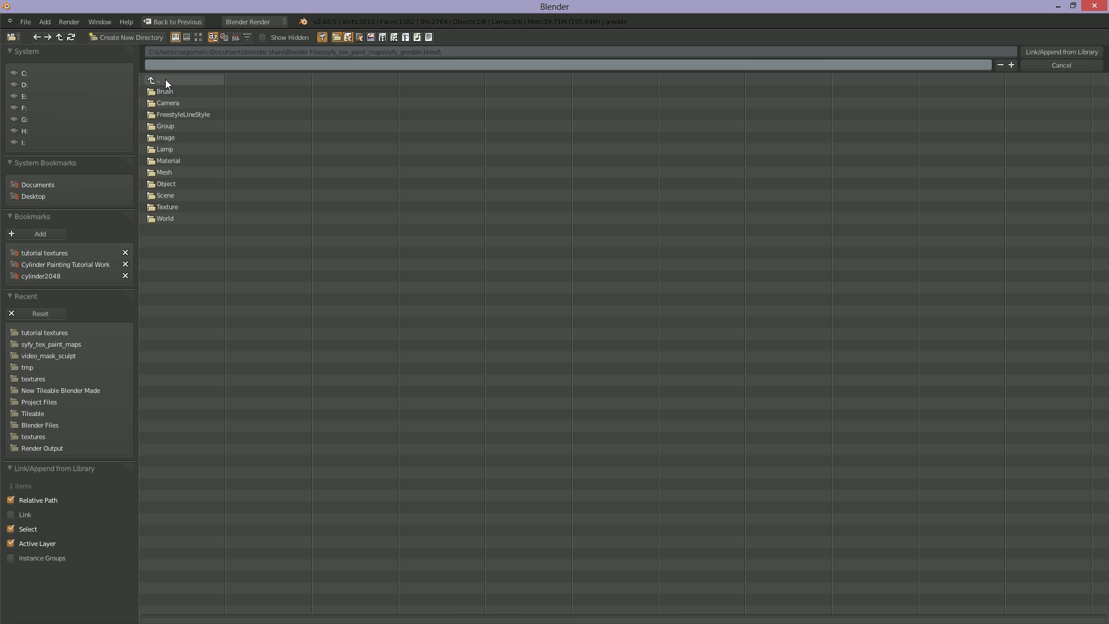
click(165, 79)
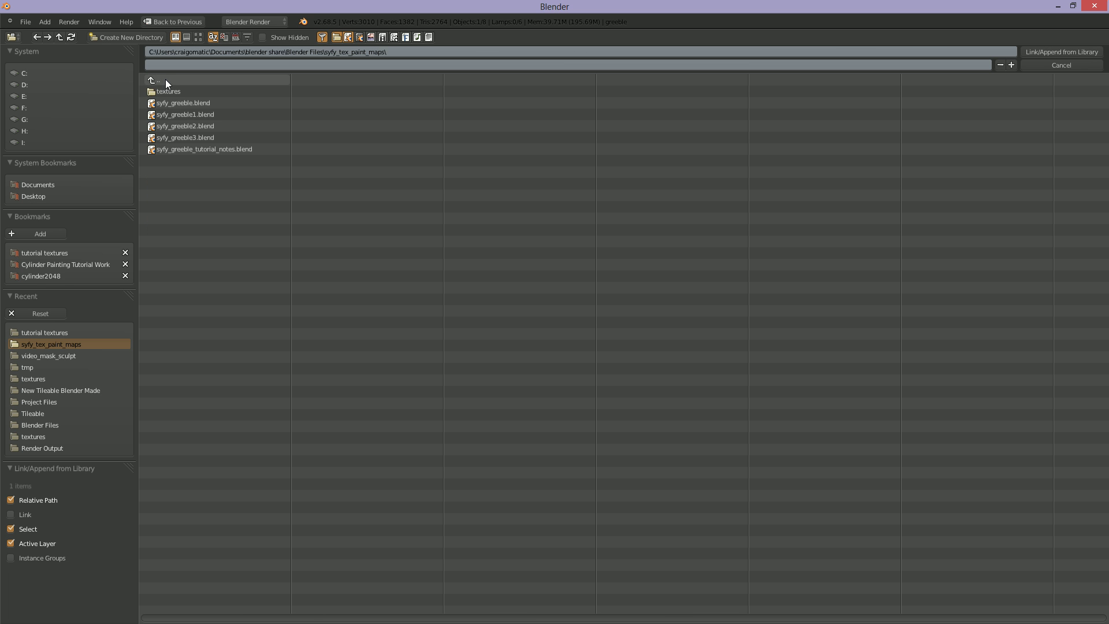
click(183, 104)
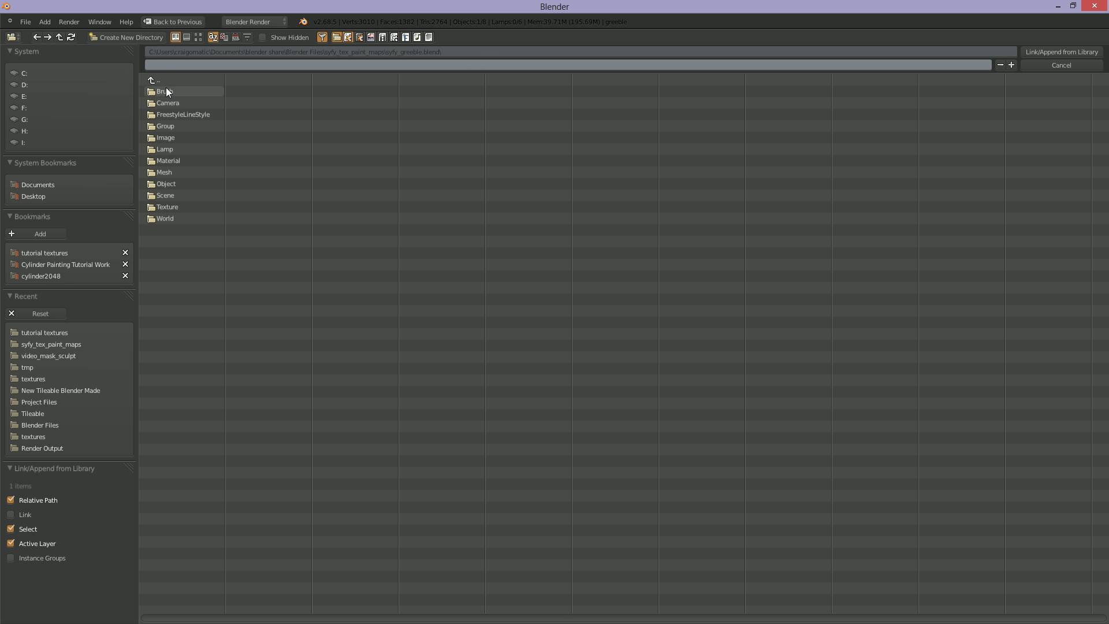
click(165, 89)
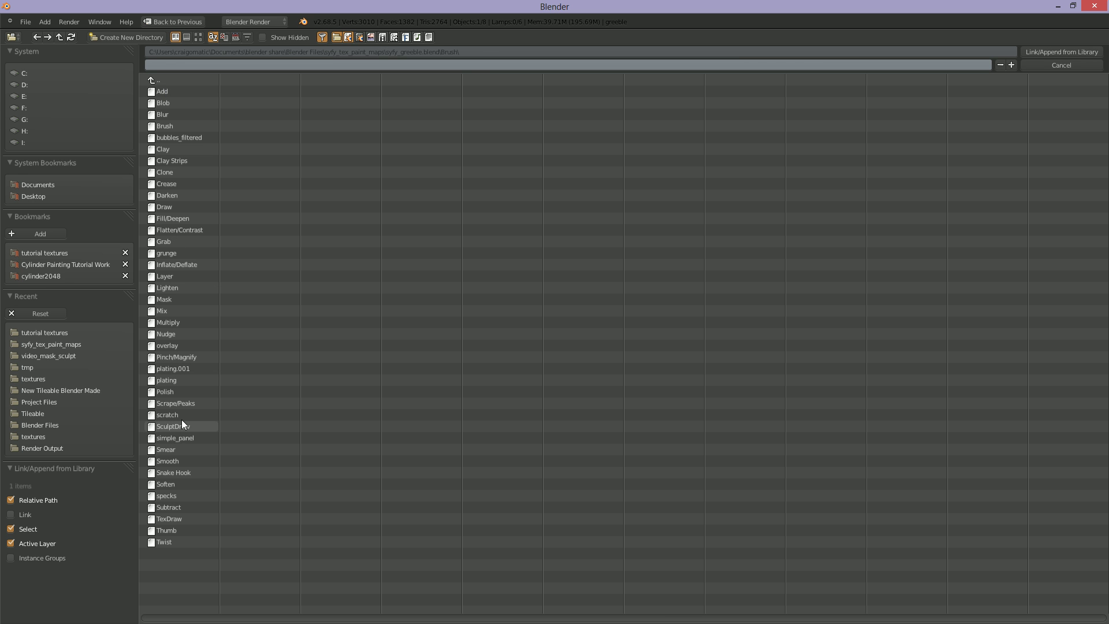
click(165, 379)
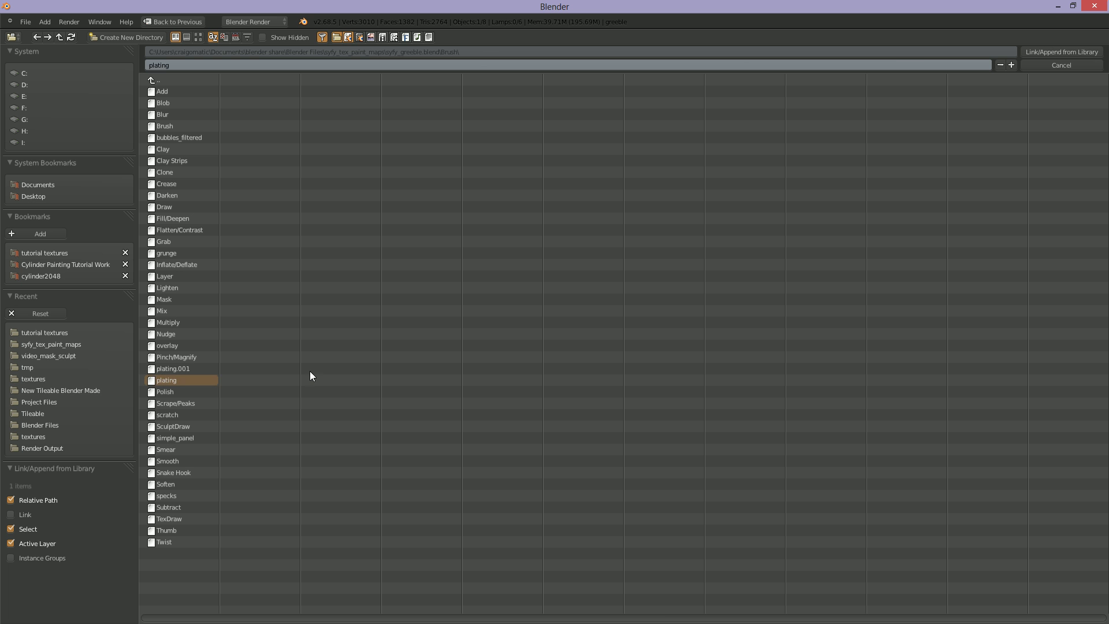
click(1043, 51)
Step: Select the plating brush as the active paint brush and expand its texture settings
click(37, 207)
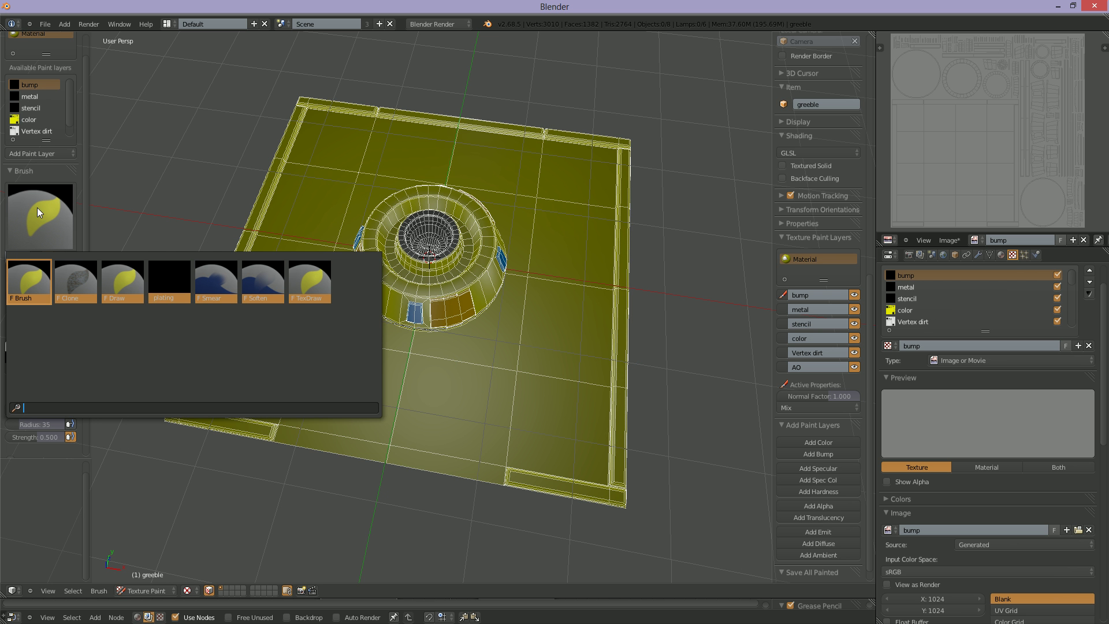
click(169, 280)
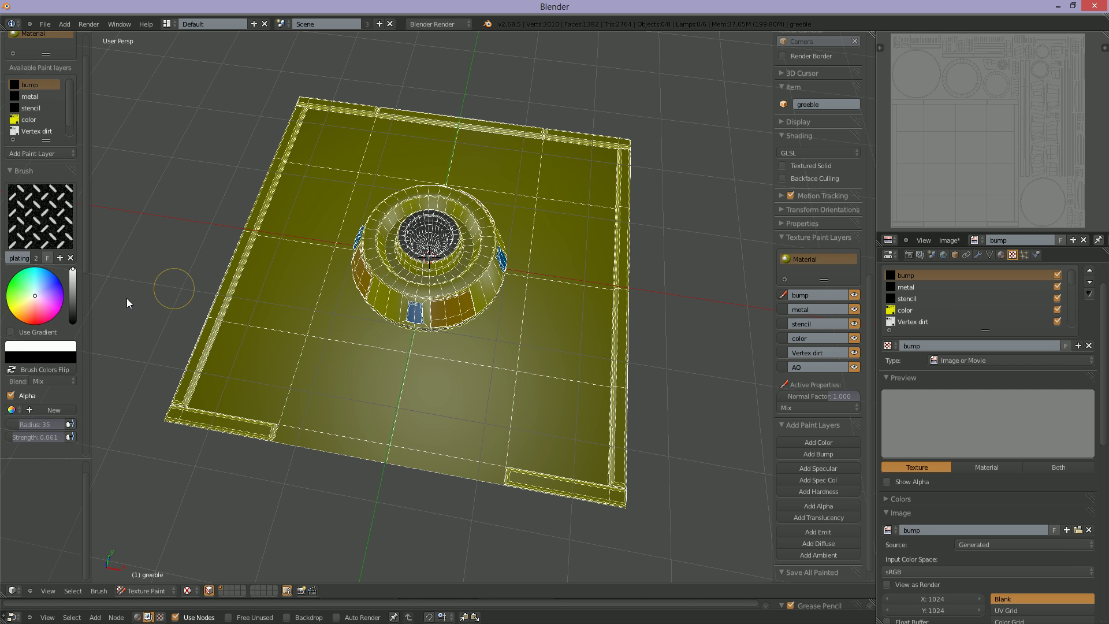
scroll(59, 361, down, 5)
click(42, 362)
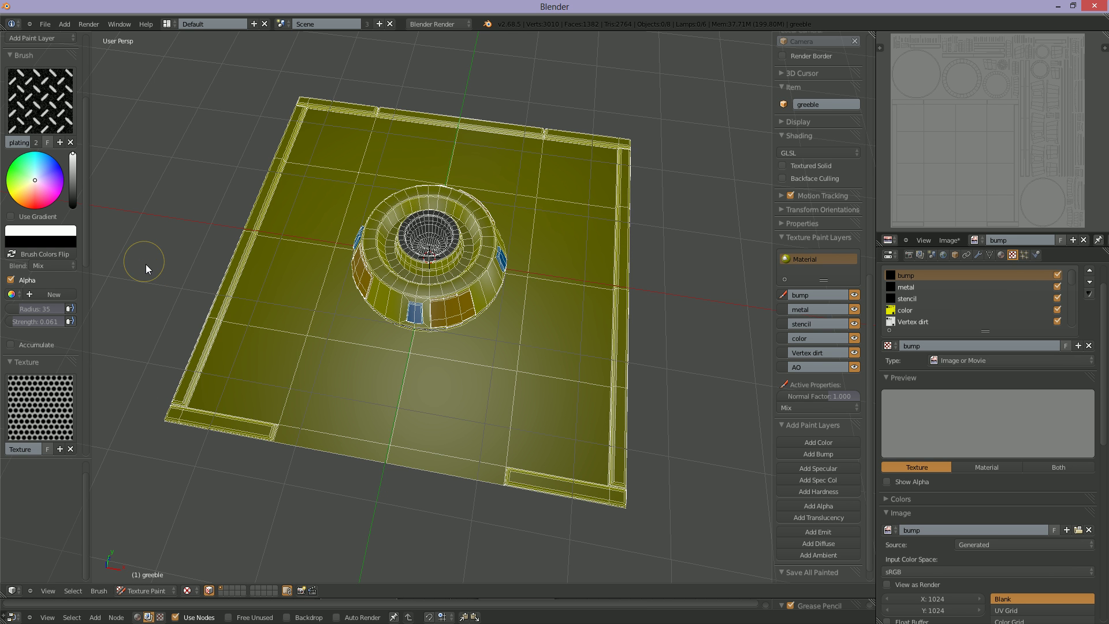
scroll(145, 265, up, 1)
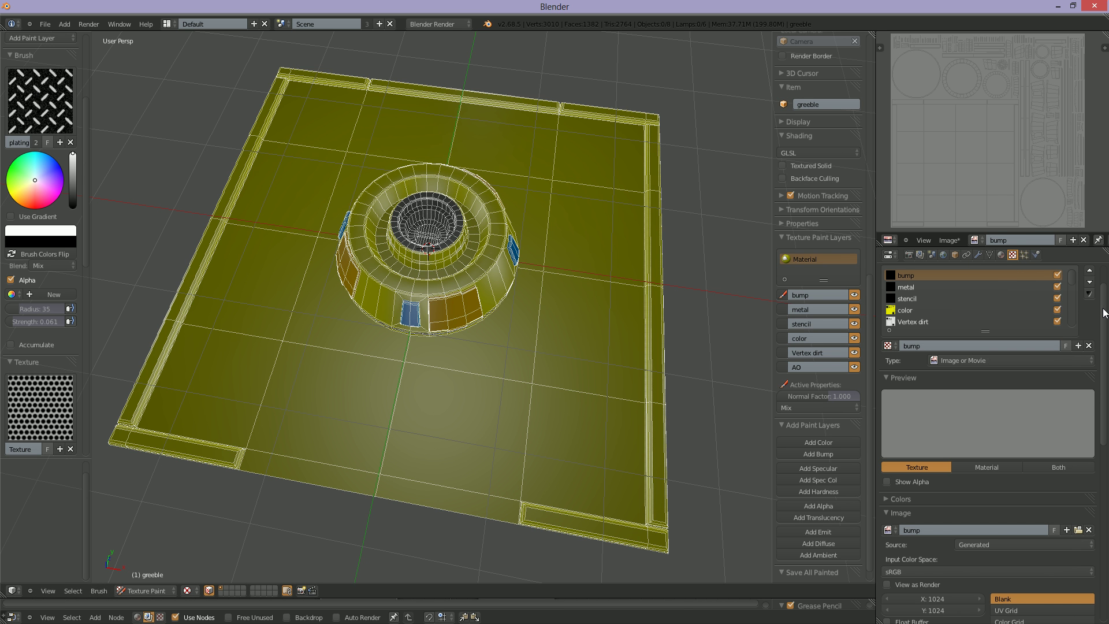
Step: Replace the plating brush's texture image with diamond_plate_textured.png, and return to the material's textures
drag(1103, 312, 1102, 275)
scroll(991, 285, down, 1)
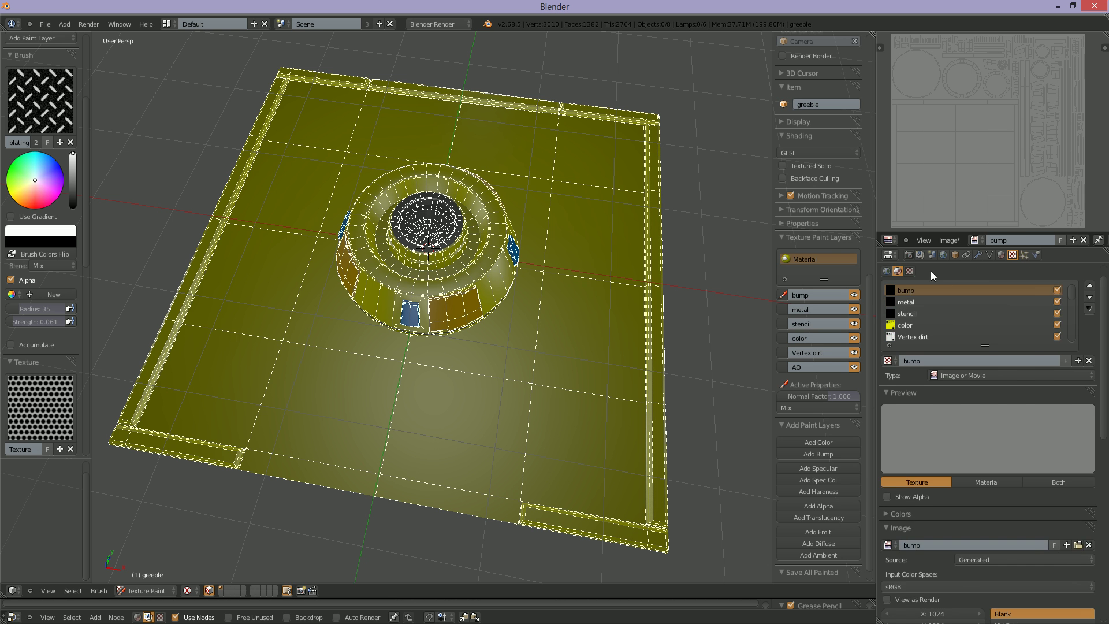
click(911, 270)
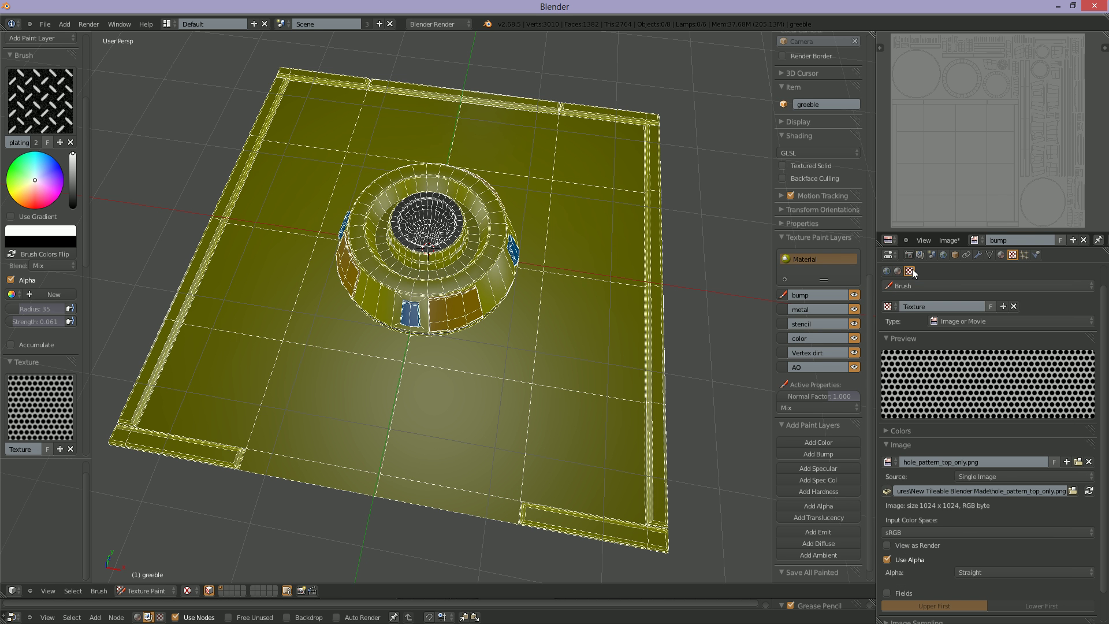
click(1078, 462)
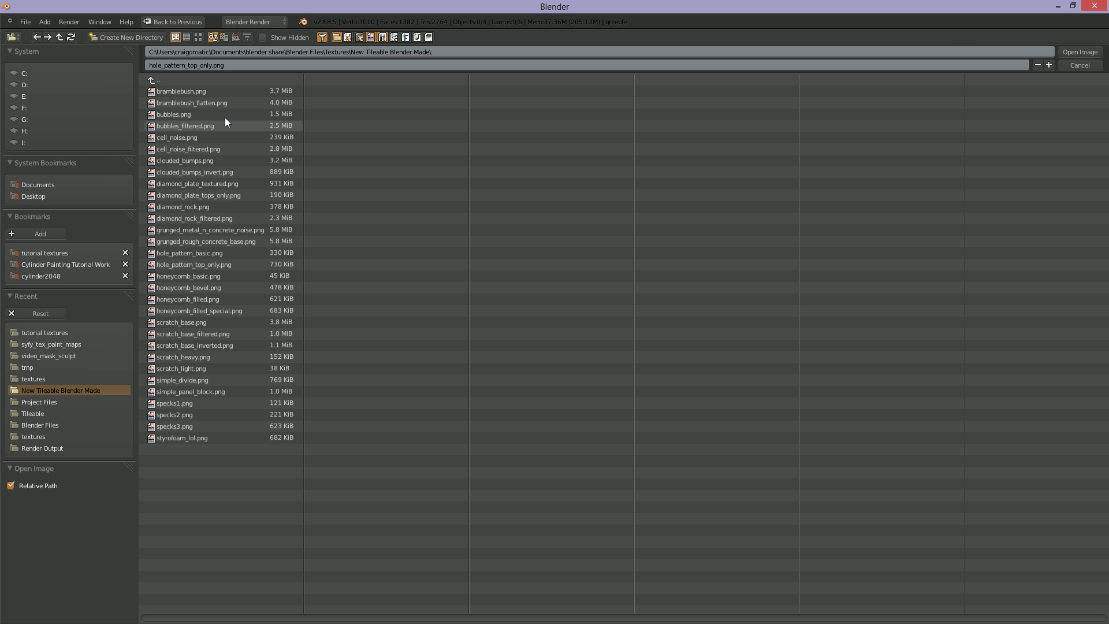
click(197, 37)
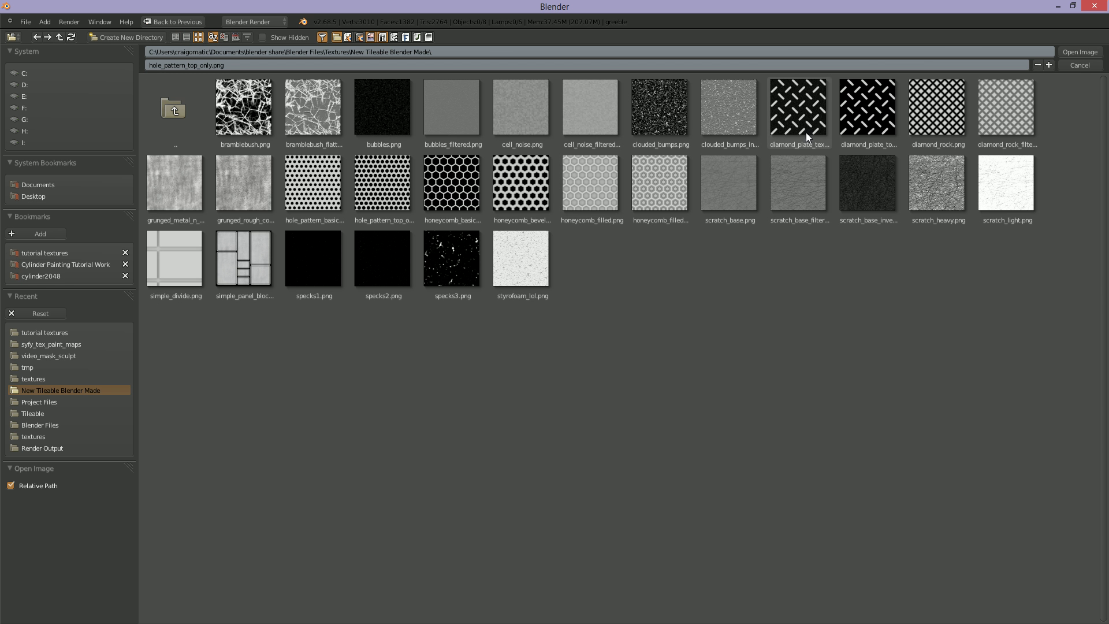
click(794, 103)
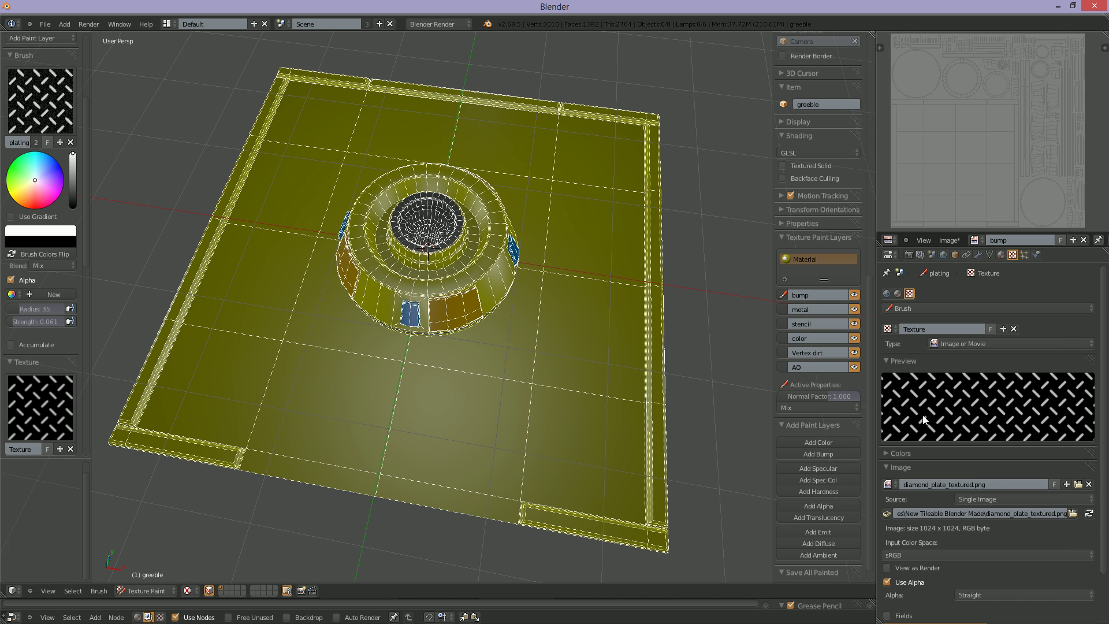
scroll(920, 560, down, 3)
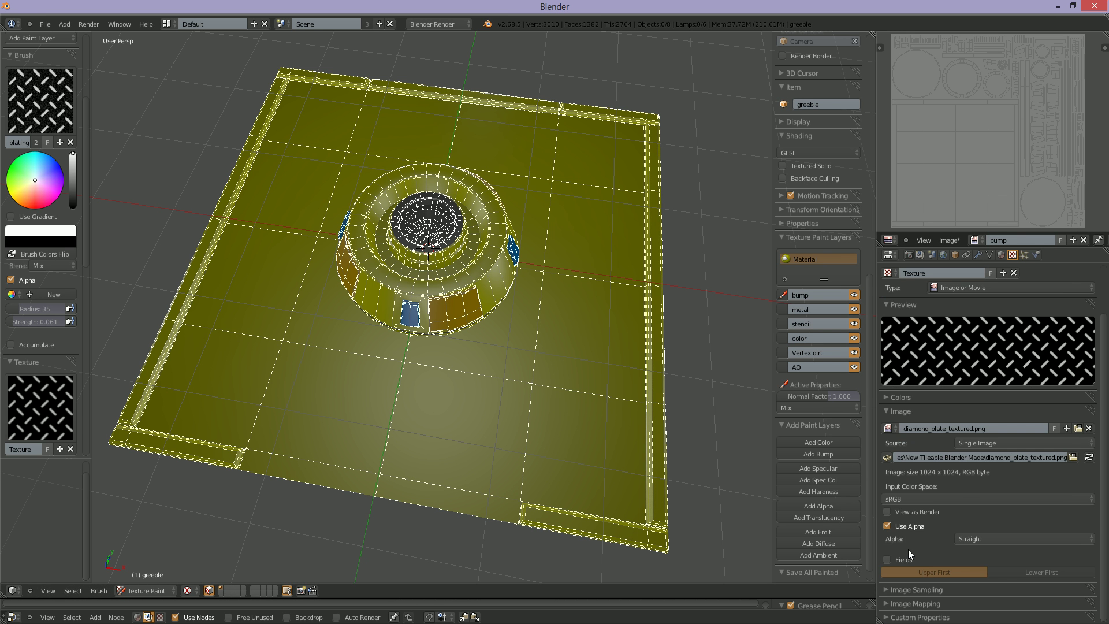
scroll(907, 549, up, 3)
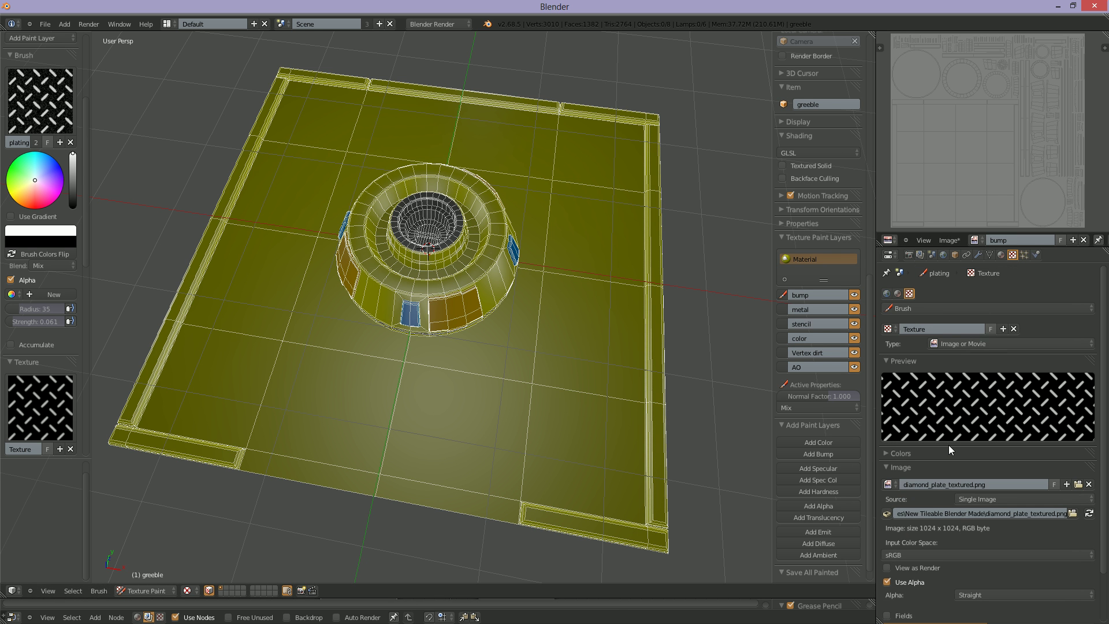
click(897, 293)
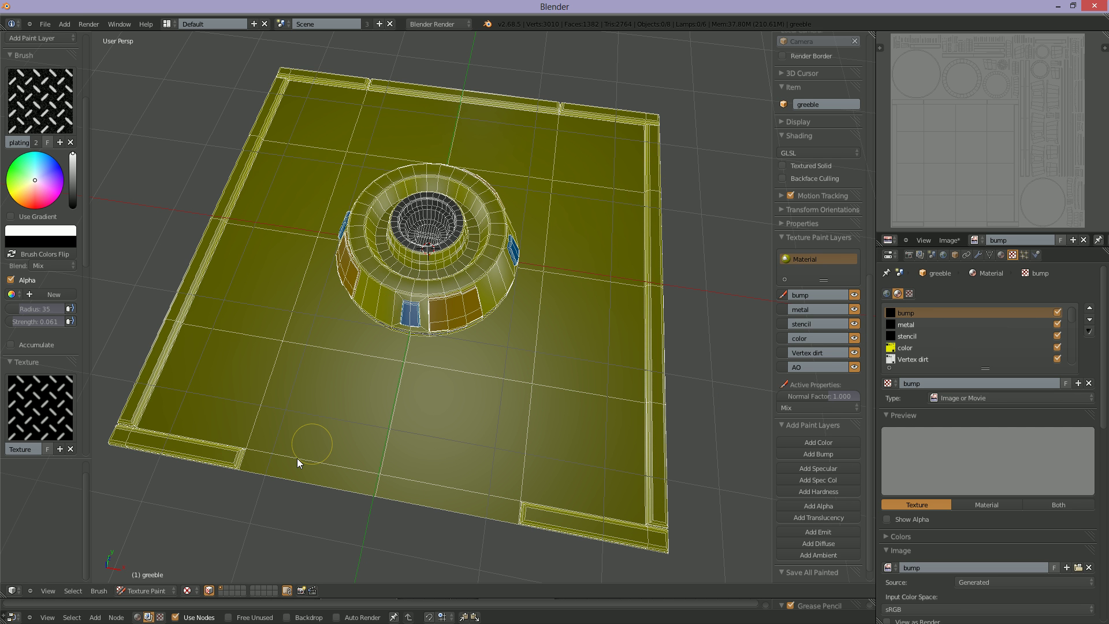
Step: Enter Edit Mode on the greeble, clear the selection and select only the decking vertex group's faces
click(153, 590)
click(140, 567)
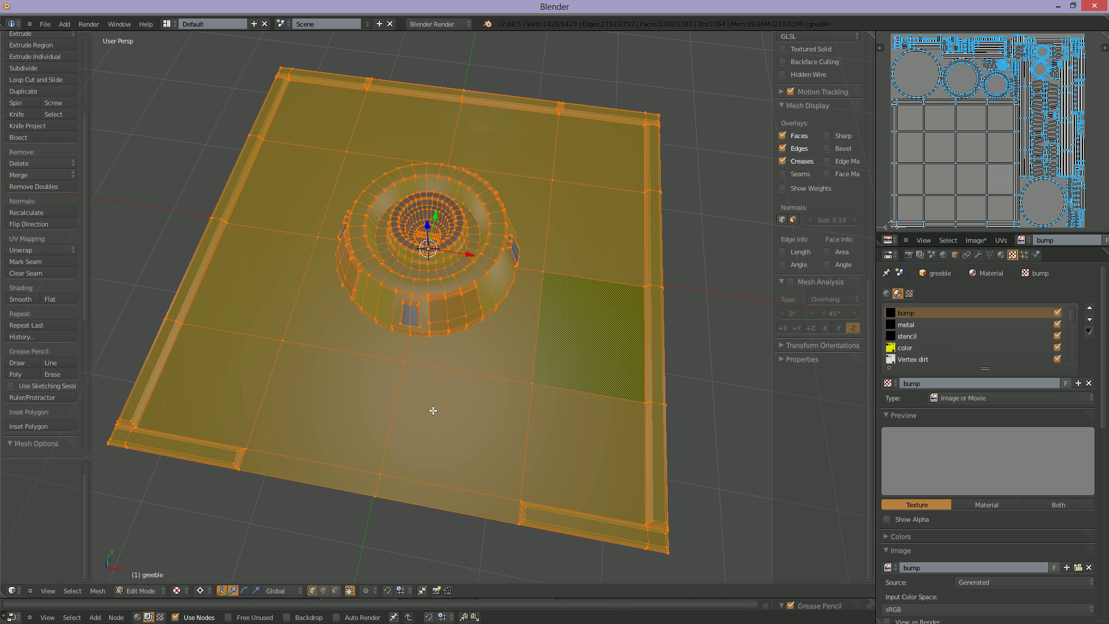
key(a)
middle_drag(542, 382, 656, 354)
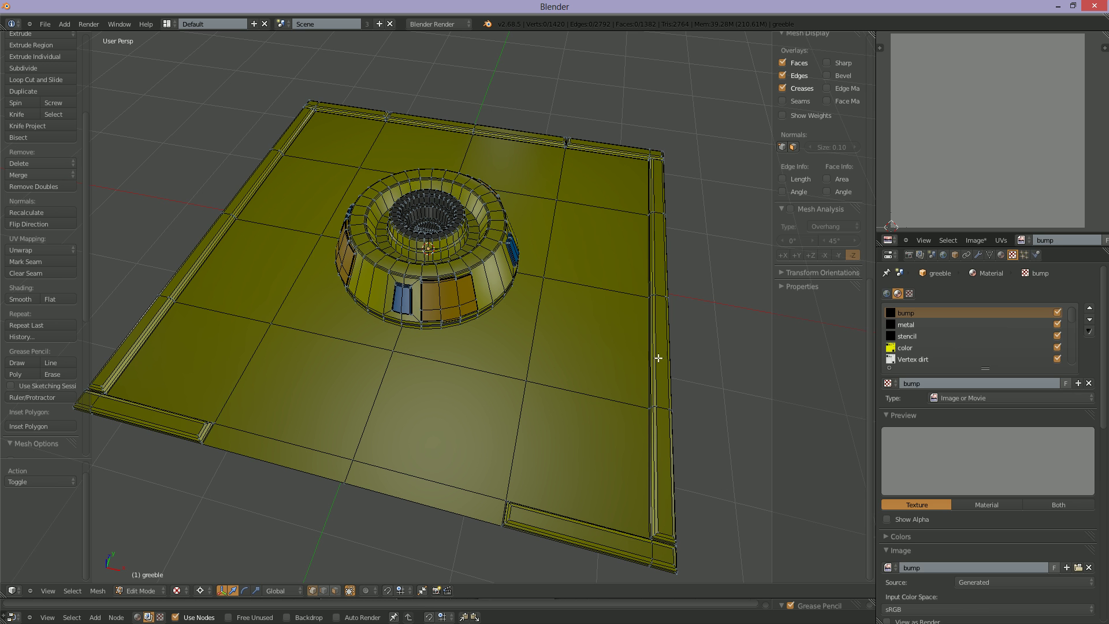
click(990, 256)
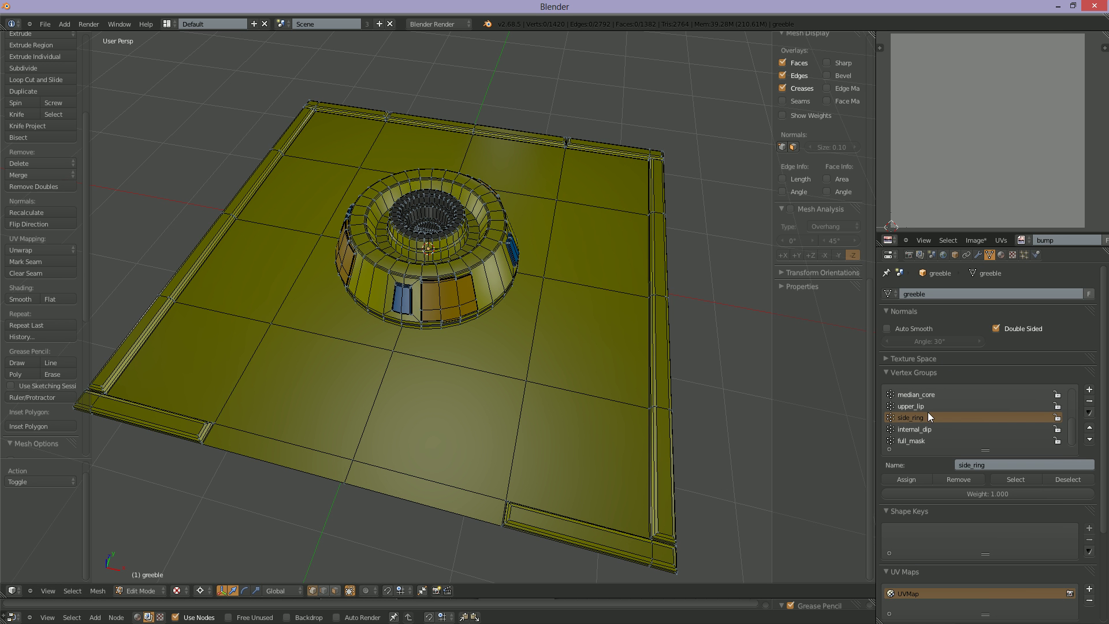
scroll(922, 433, up, 5)
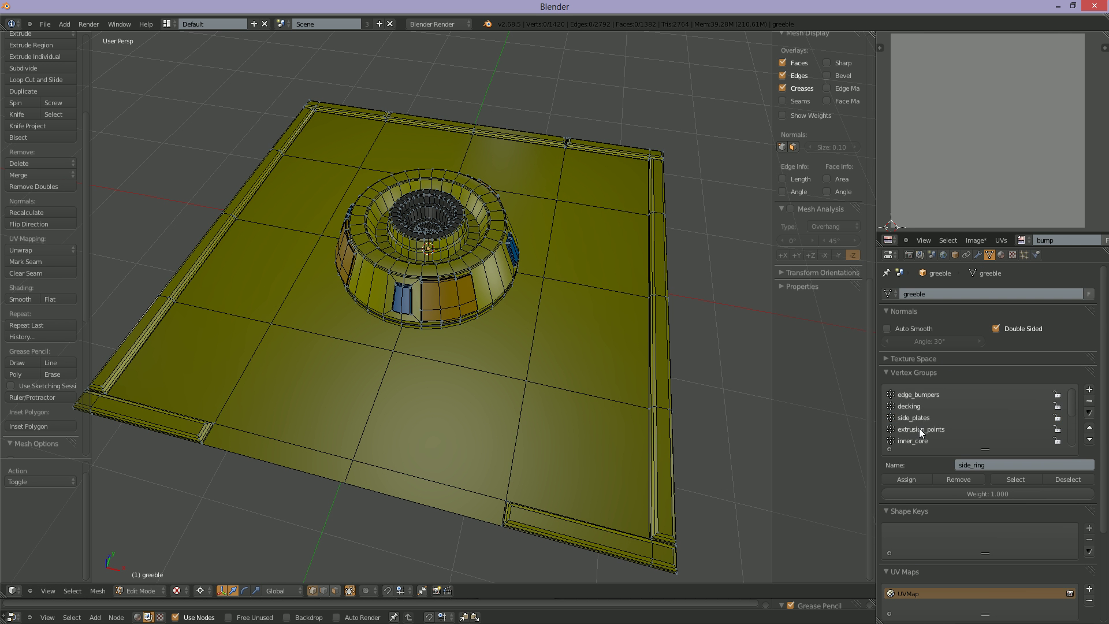
click(917, 407)
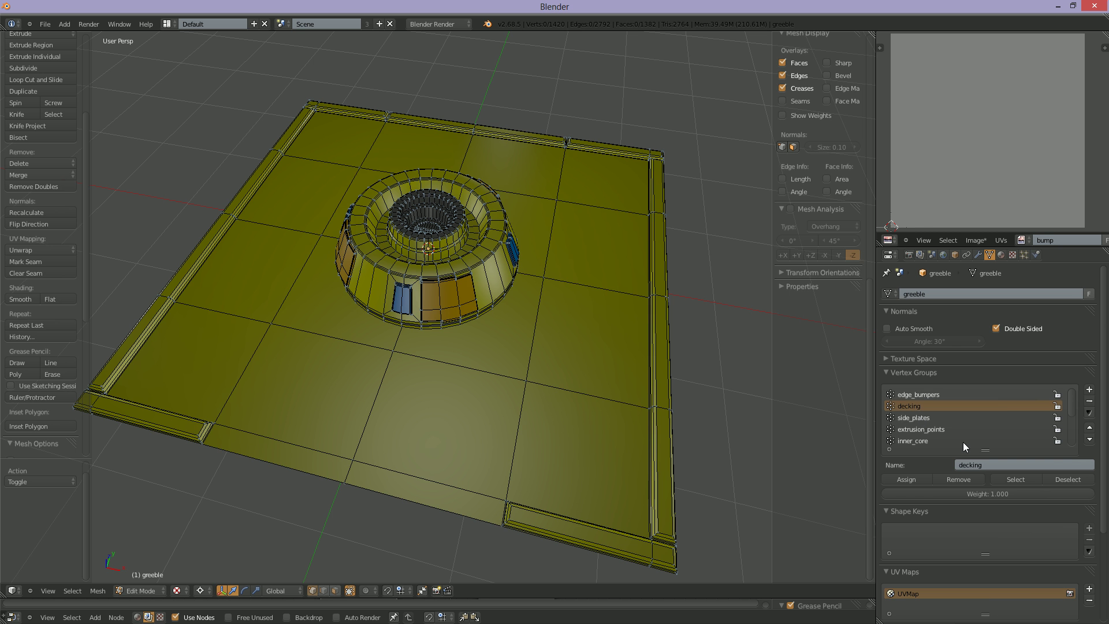
click(1015, 479)
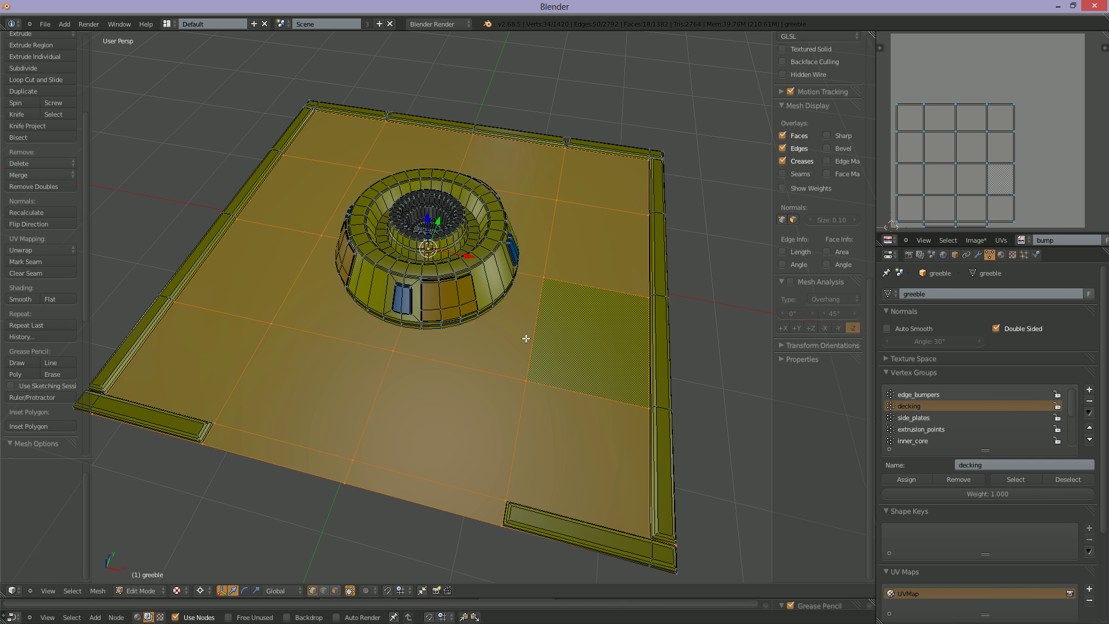
Step: View the model from the top and return the greeble to Texture Paint mode
key(KP_7)
scroll(500, 271, down, 2)
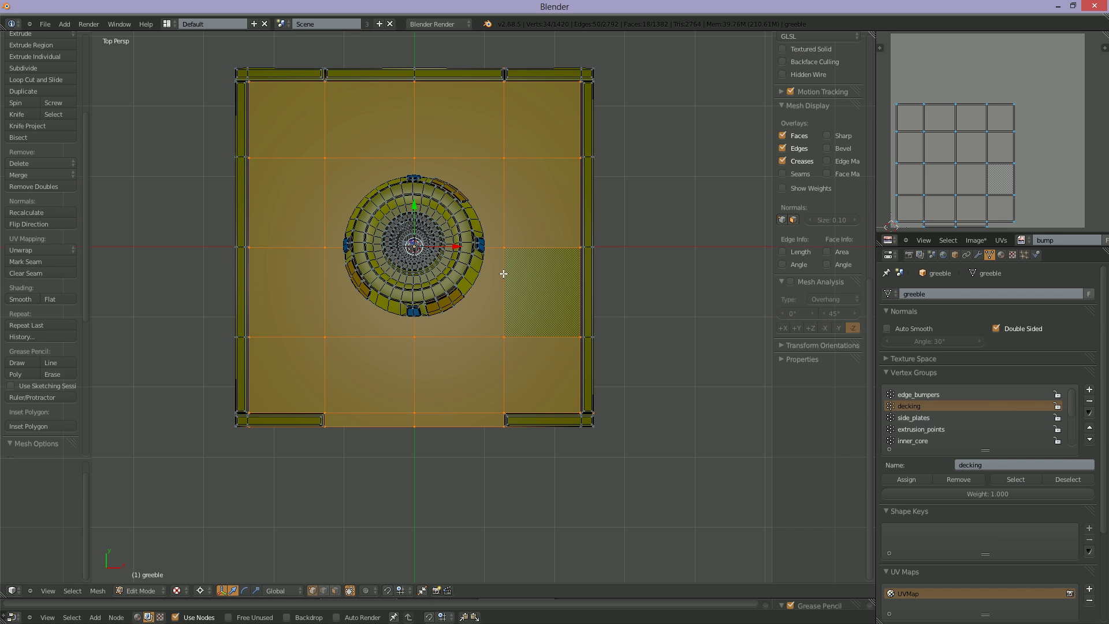
shift+middle_drag(505, 295, 554, 347)
scroll(516, 322, up, 1)
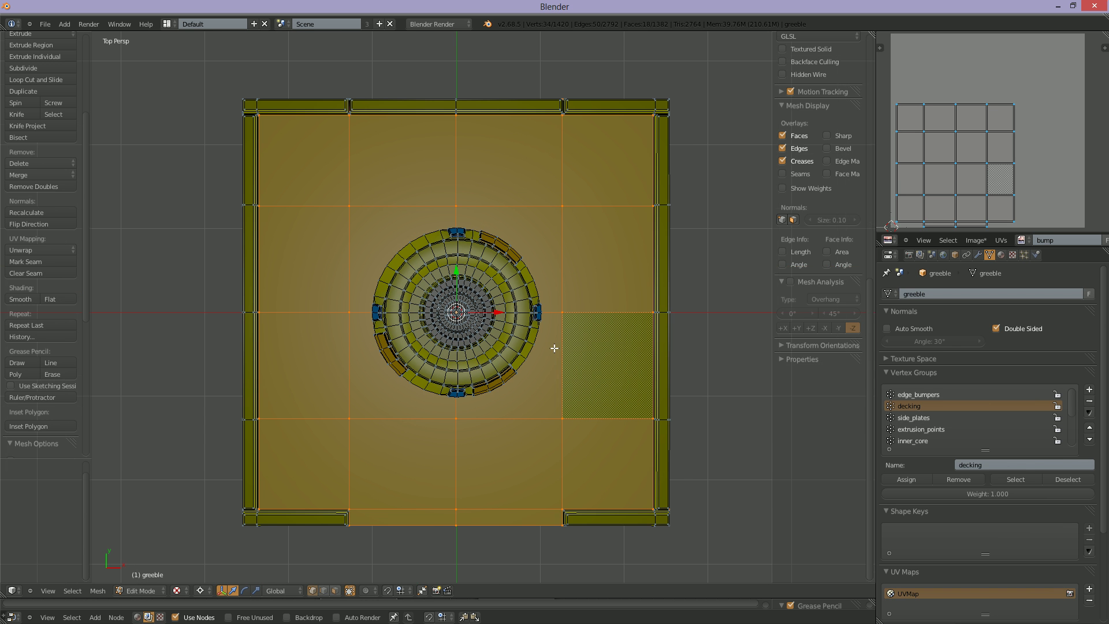
click(154, 592)
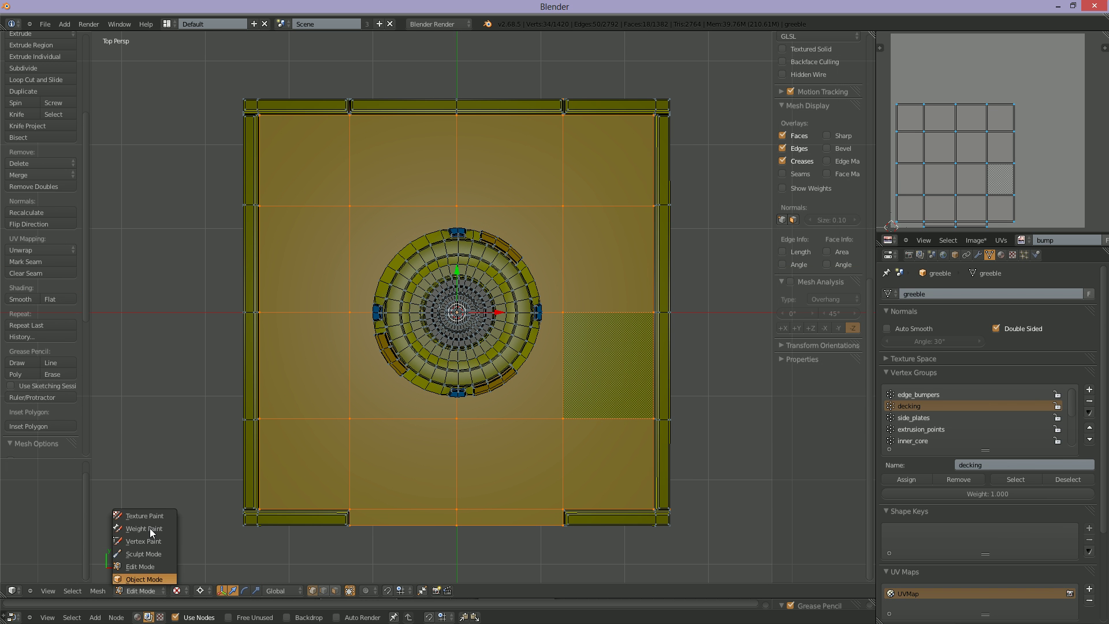
click(147, 517)
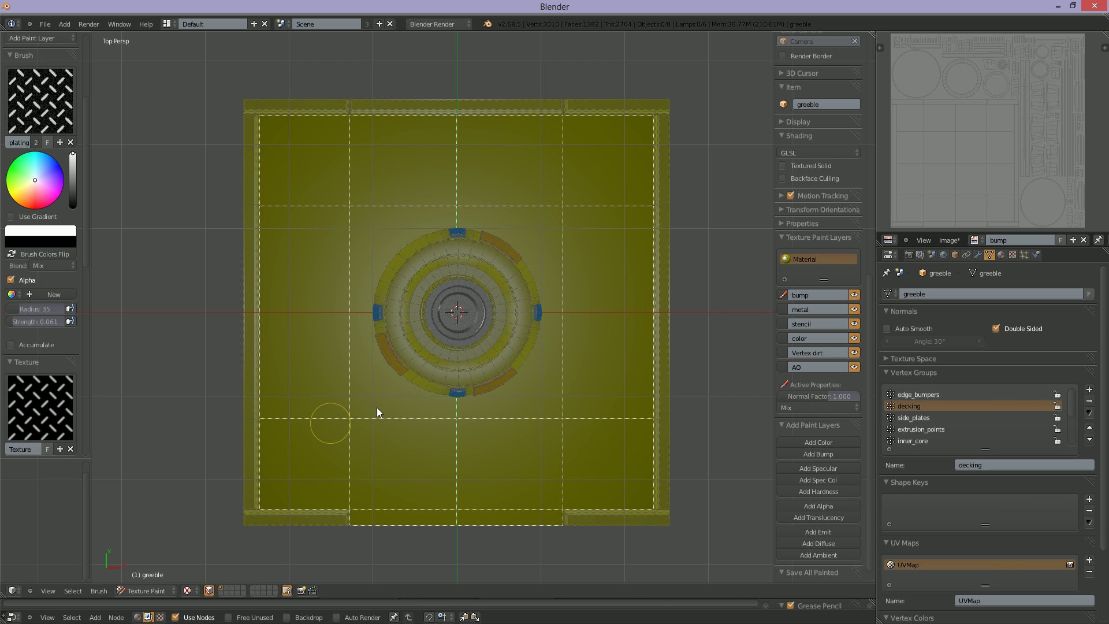
Step: Collapse the Add Paint Layers and Texture Paint Layers sections and bring the brush texture mapping settings into view
scroll(441, 414, up, 1)
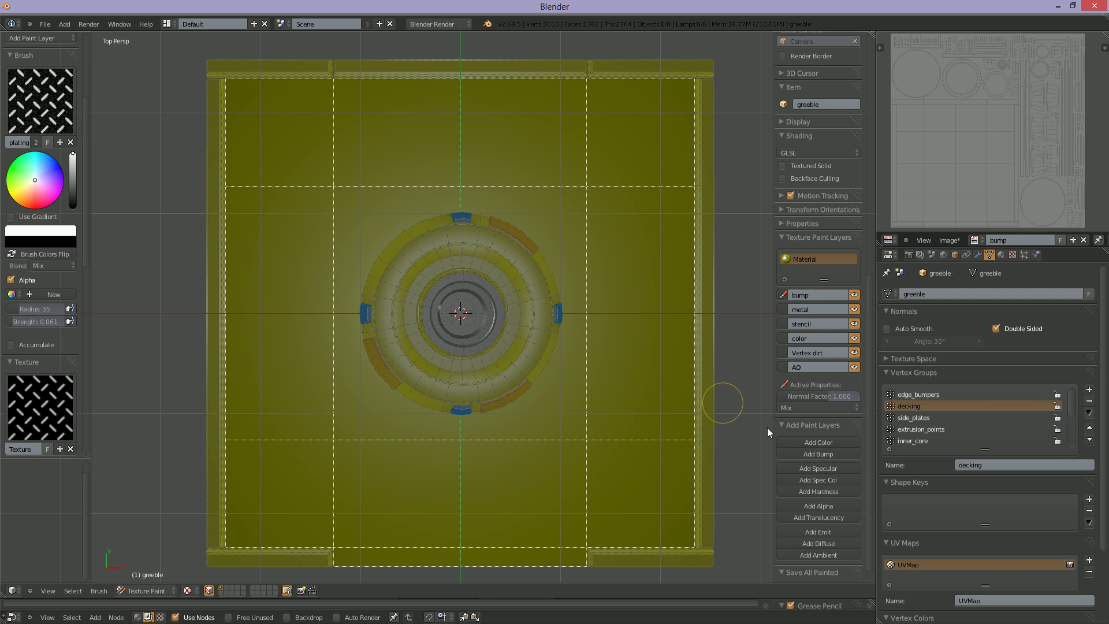
click(784, 426)
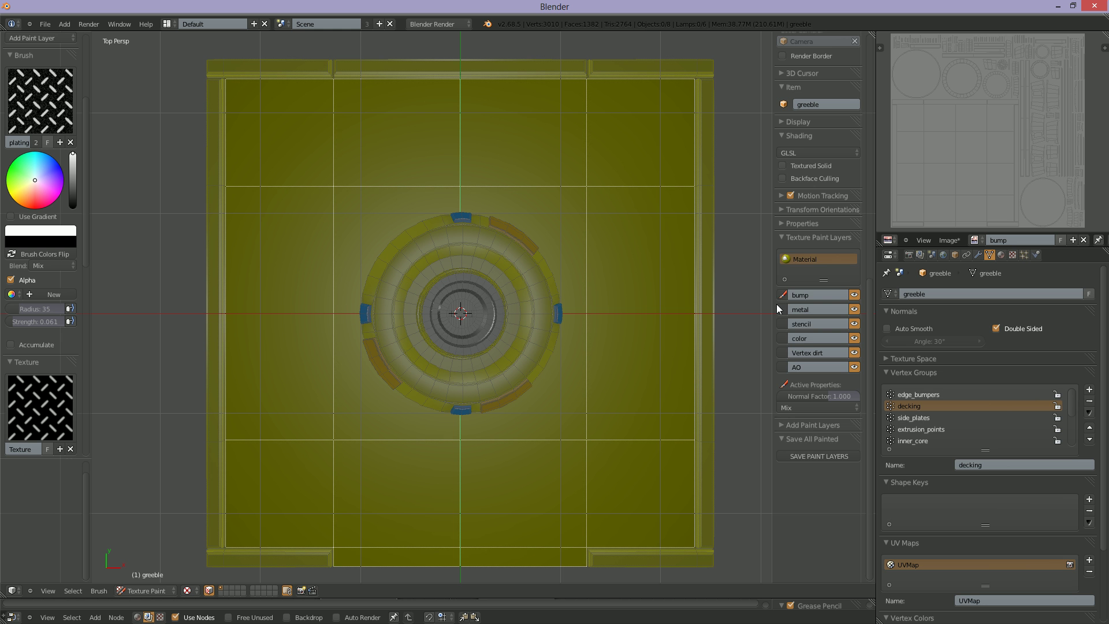
click(781, 238)
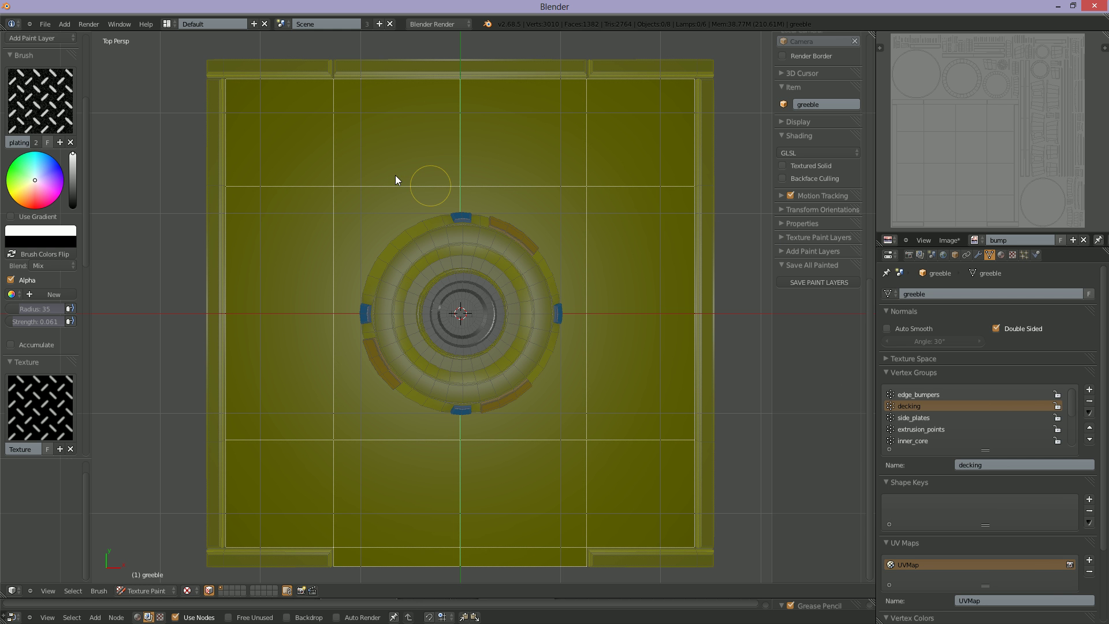
shift+middle_drag(389, 204, 420, 216)
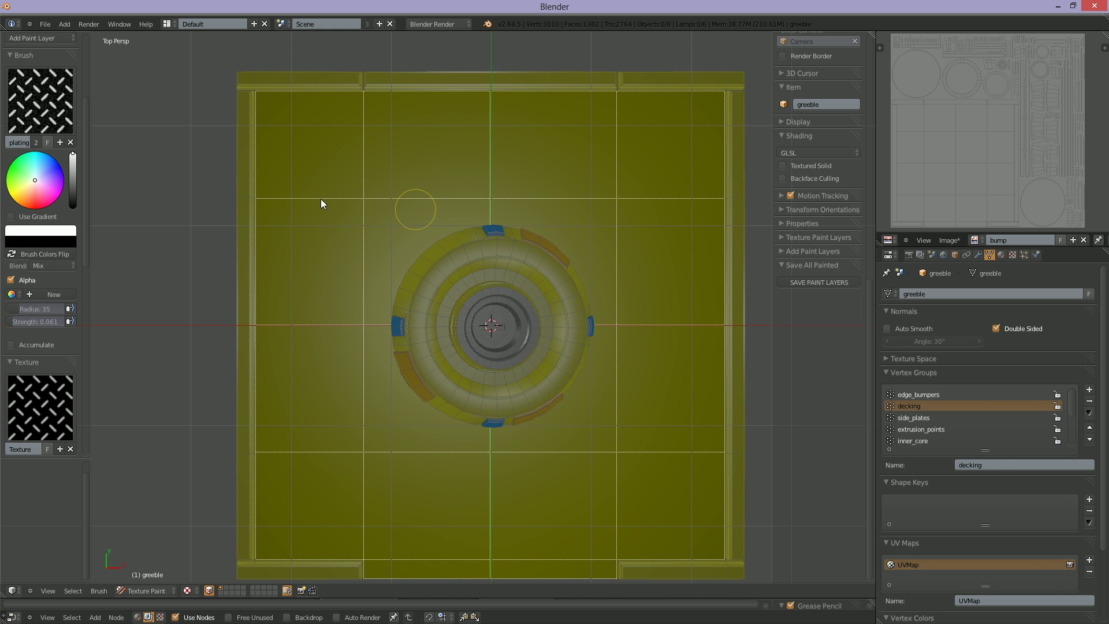
scroll(82, 155, up, 6)
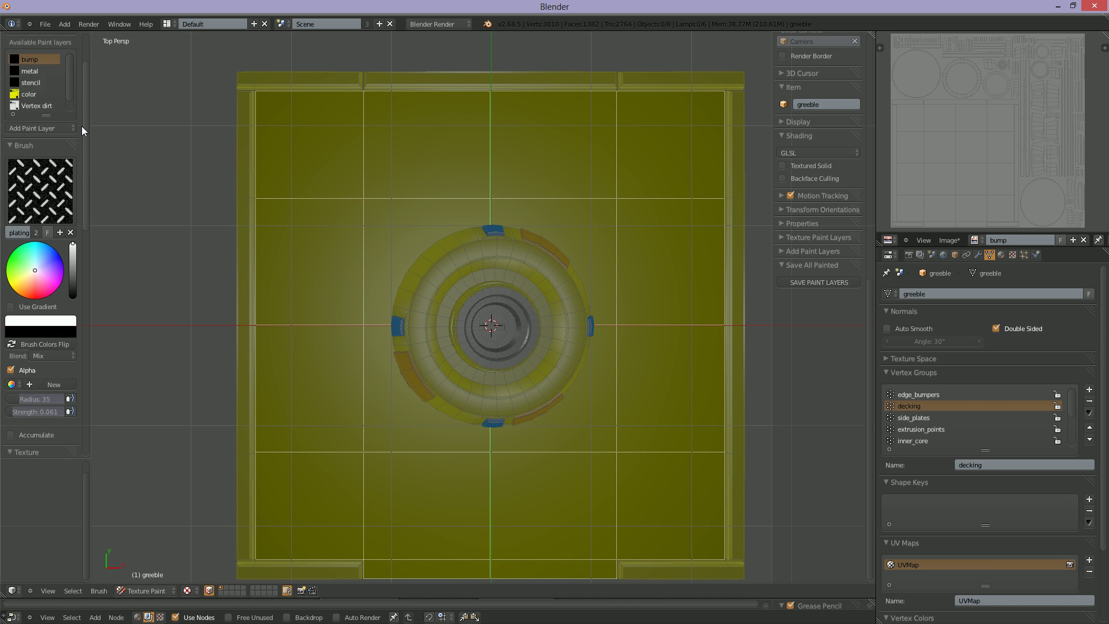
scroll(52, 366, down, 10)
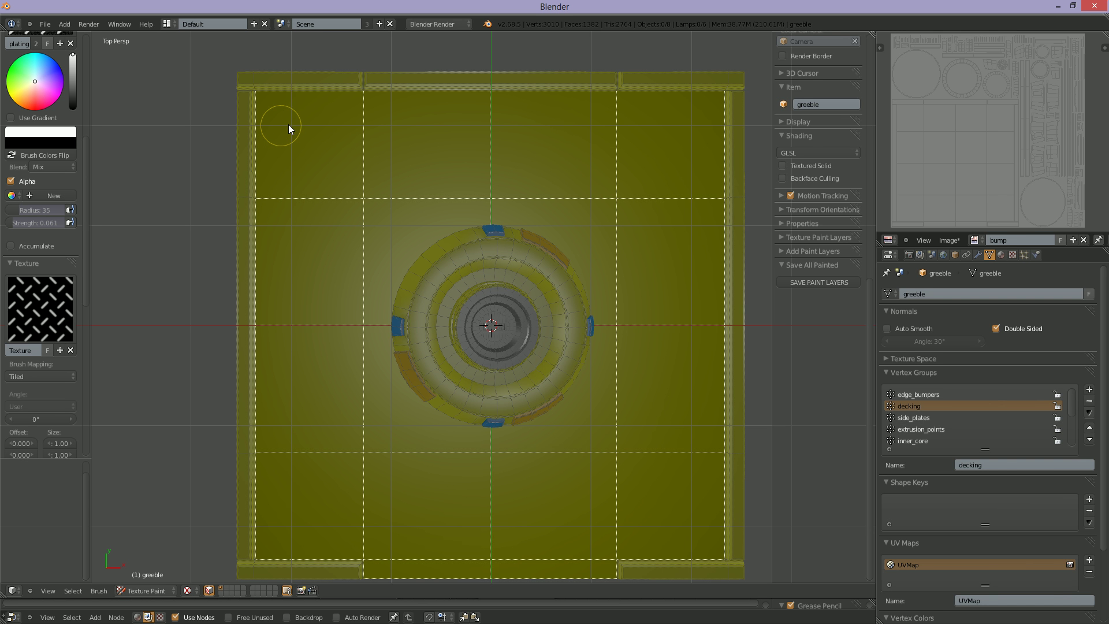
Step: Set the brush radius to 63 and paint the diamond plate bump pattern across the decking around the central ring
key(f)
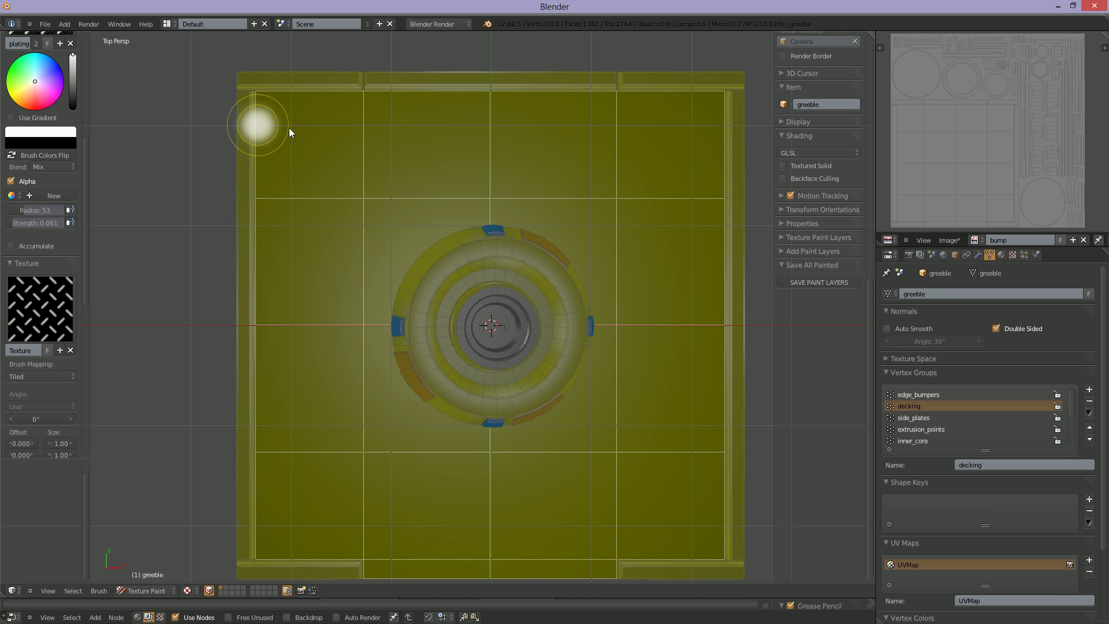
click(293, 127)
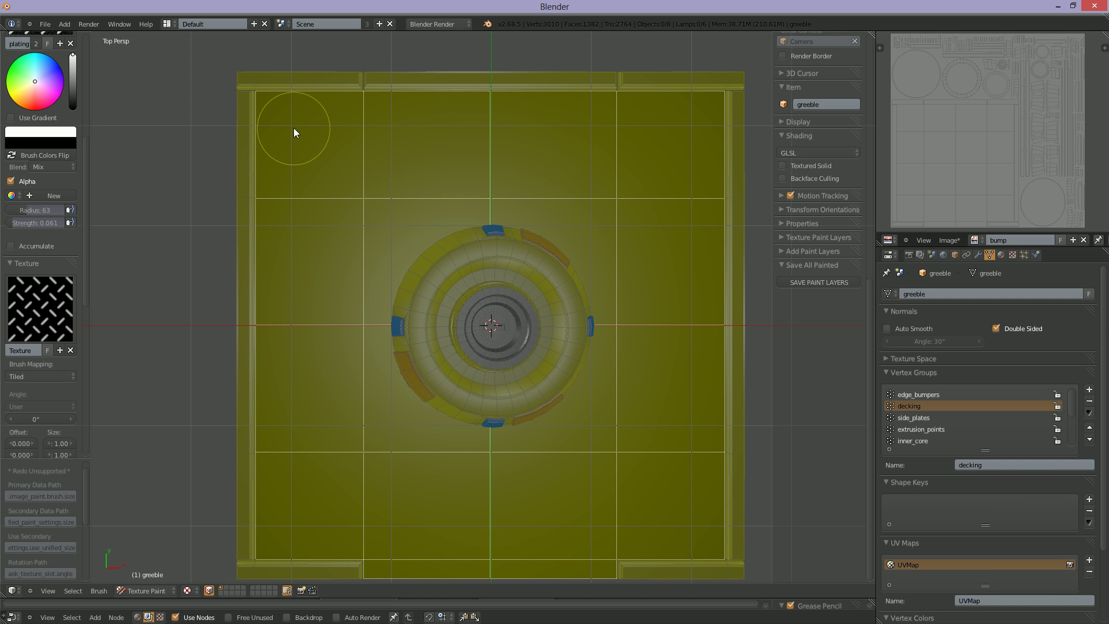
mouse_move(291, 120)
mouse_down()
mouse_move(268, 115)
mouse_move(570, 104)
mouse_up()
mouse_move(263, 175)
mouse_down()
mouse_move(681, 189)
mouse_move(707, 206)
mouse_move(255, 209)
mouse_up()
mouse_move(290, 361)
mouse_down()
mouse_move(276, 346)
mouse_move(326, 342)
mouse_up()
Step: Switch to Object Mode and examine the painted diamond plate bump on the decking up close and from an angle
click(162, 589)
click(157, 579)
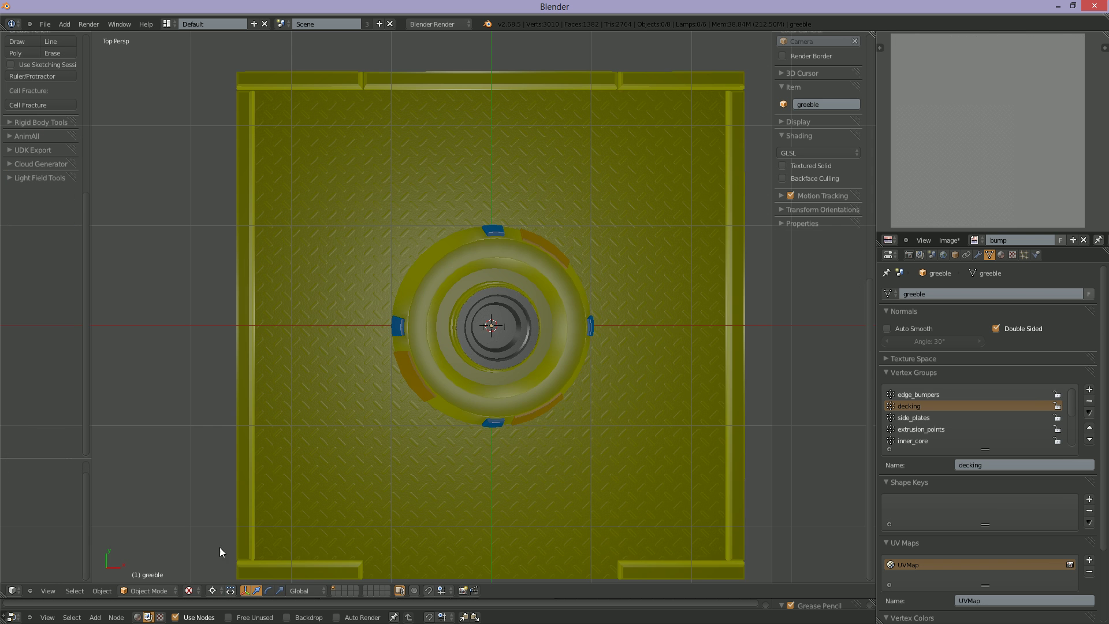
middle_drag(601, 449, 403, 331)
scroll(403, 335, up, 4)
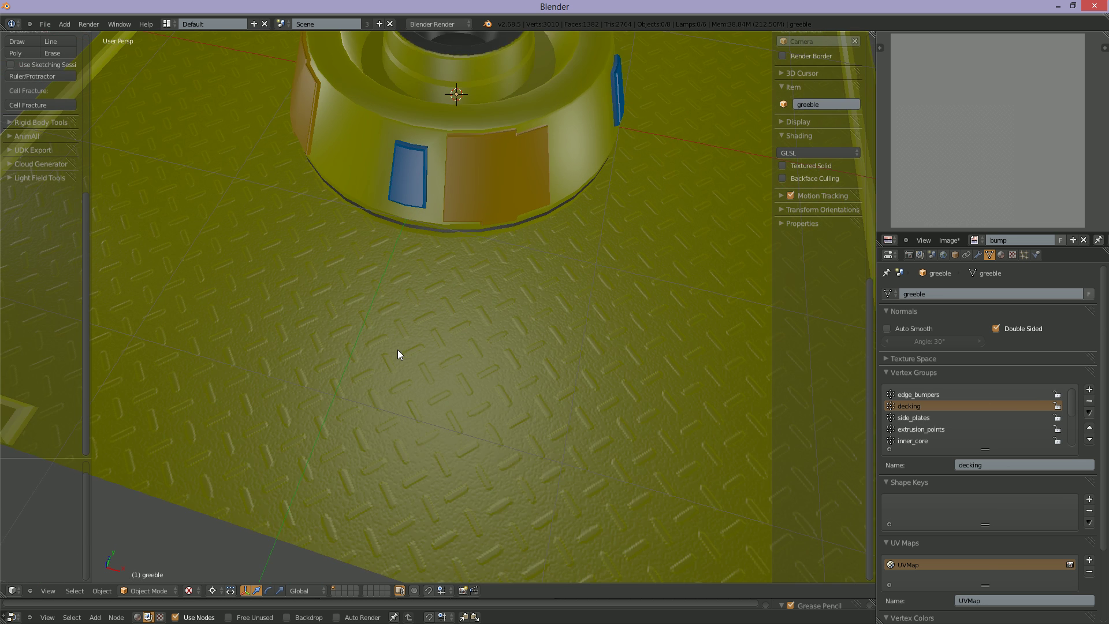
middle_drag(450, 370, 520, 453)
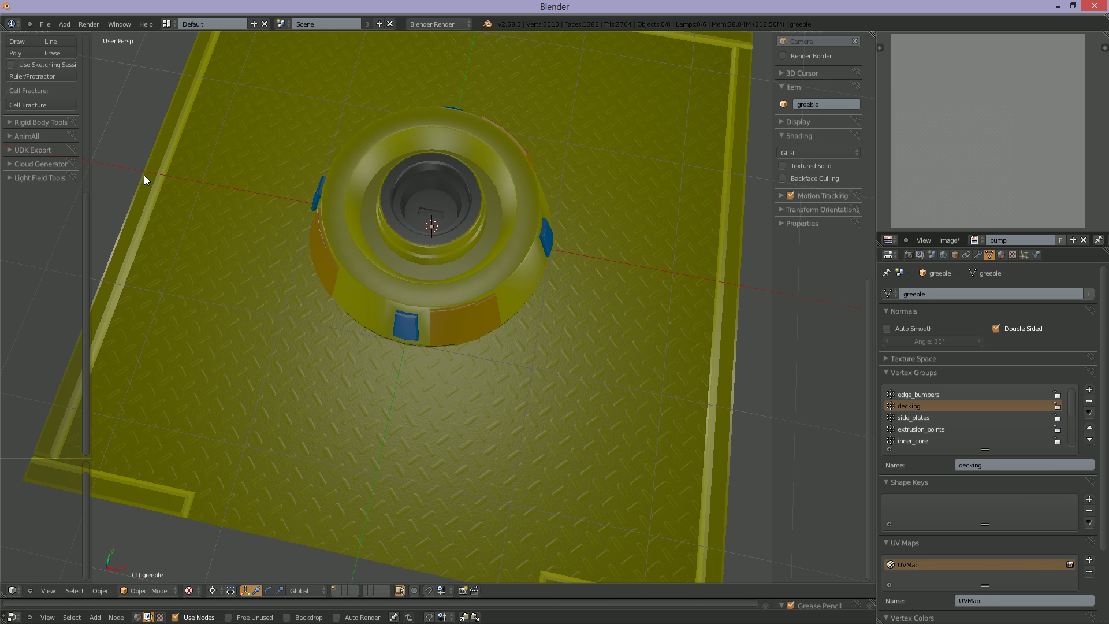
Step: Return to Texture Paint mode, choose the default Brush and make stencil the active paint layer
click(148, 592)
click(154, 518)
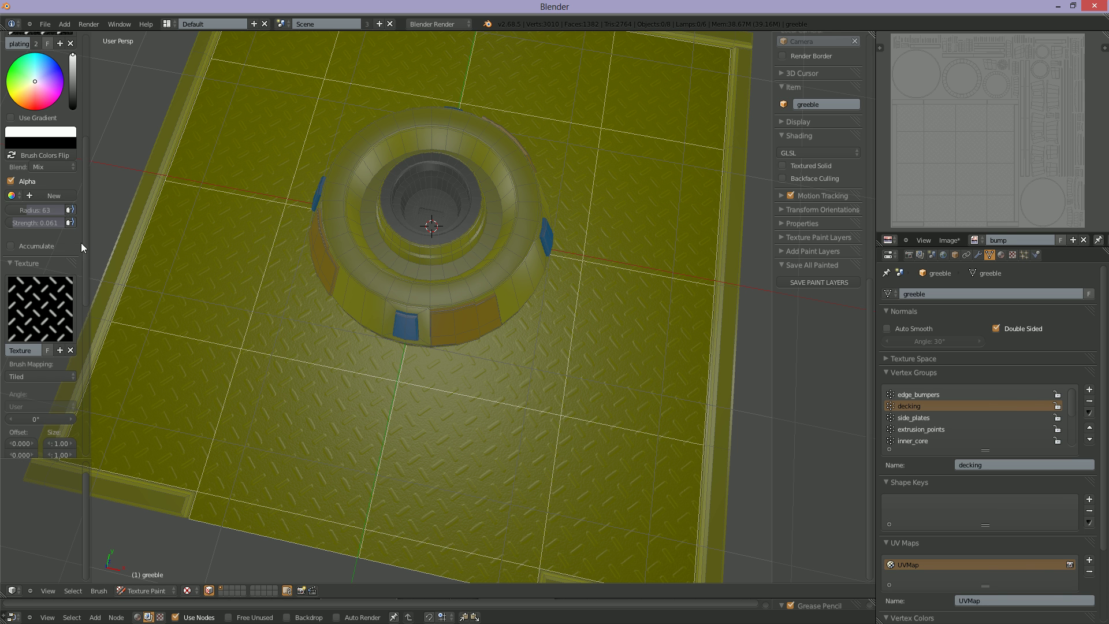
scroll(81, 242, up, 9)
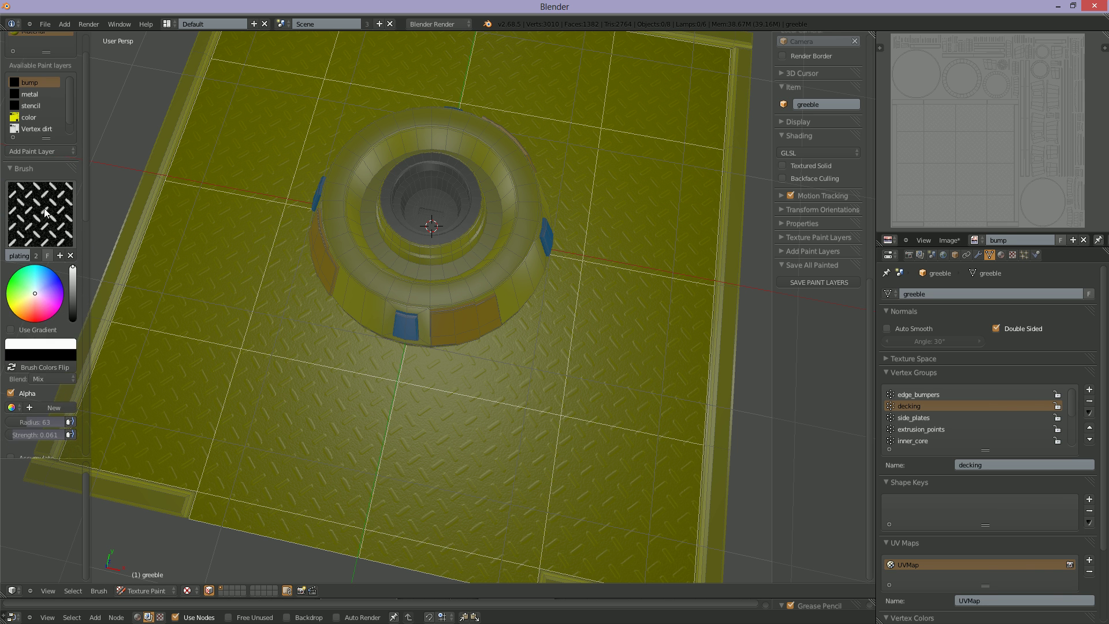
click(45, 212)
click(29, 280)
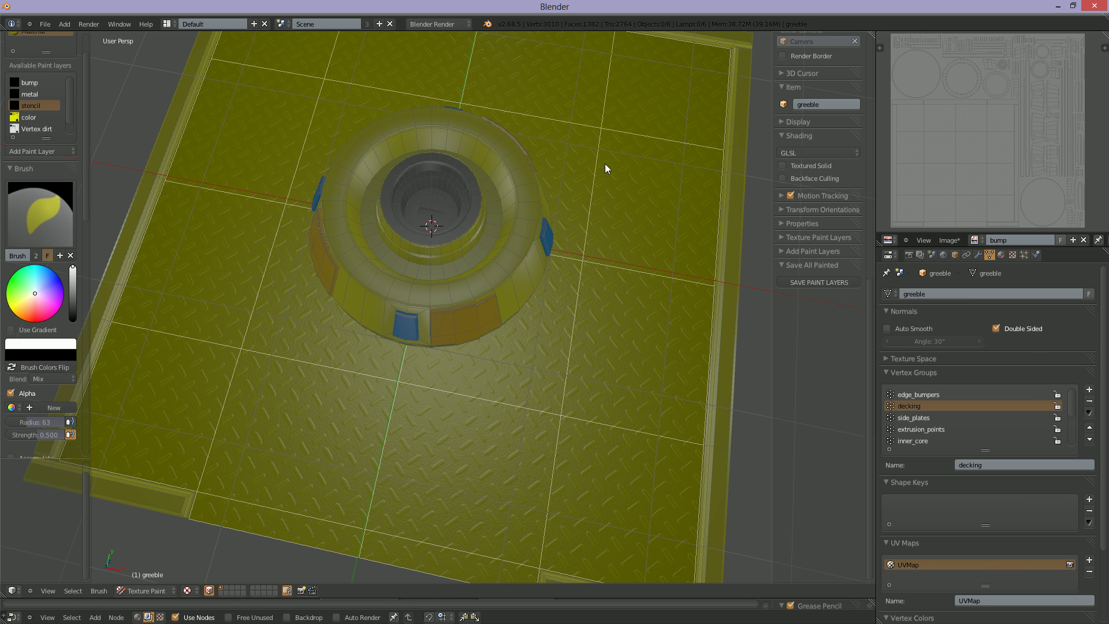
Step: Display the stencil image in the image editor
click(975, 240)
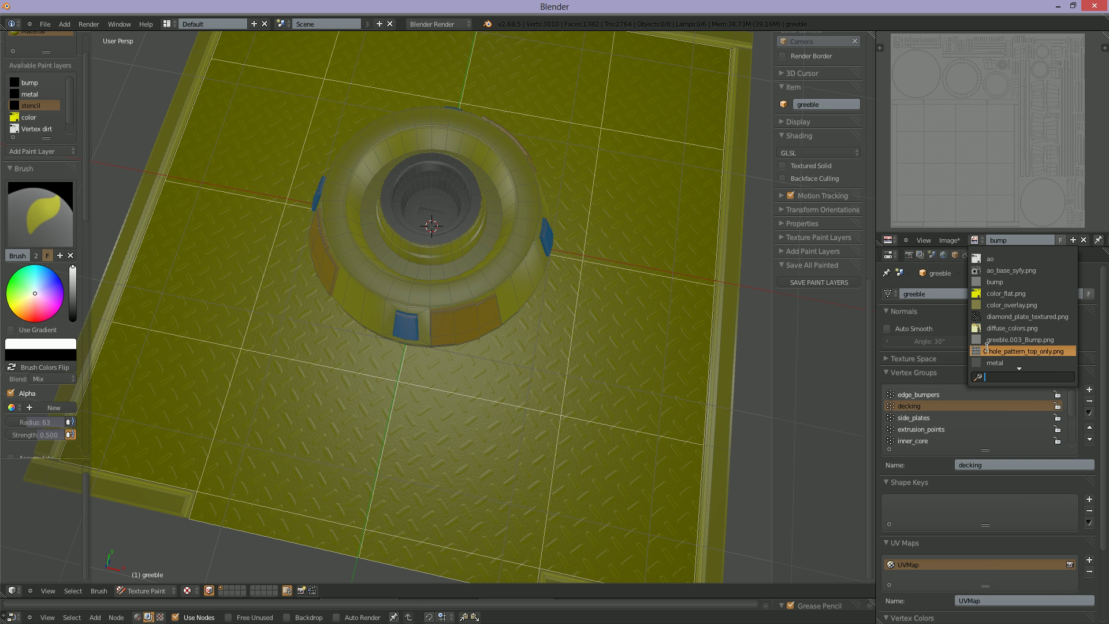
scroll(986, 349, down, 4)
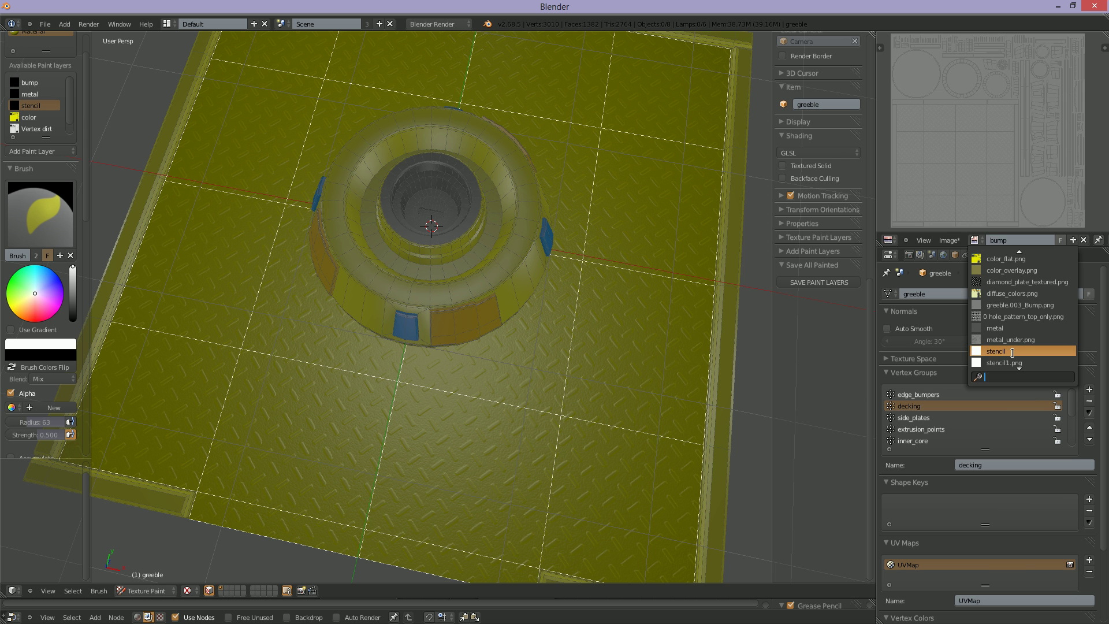
click(1007, 351)
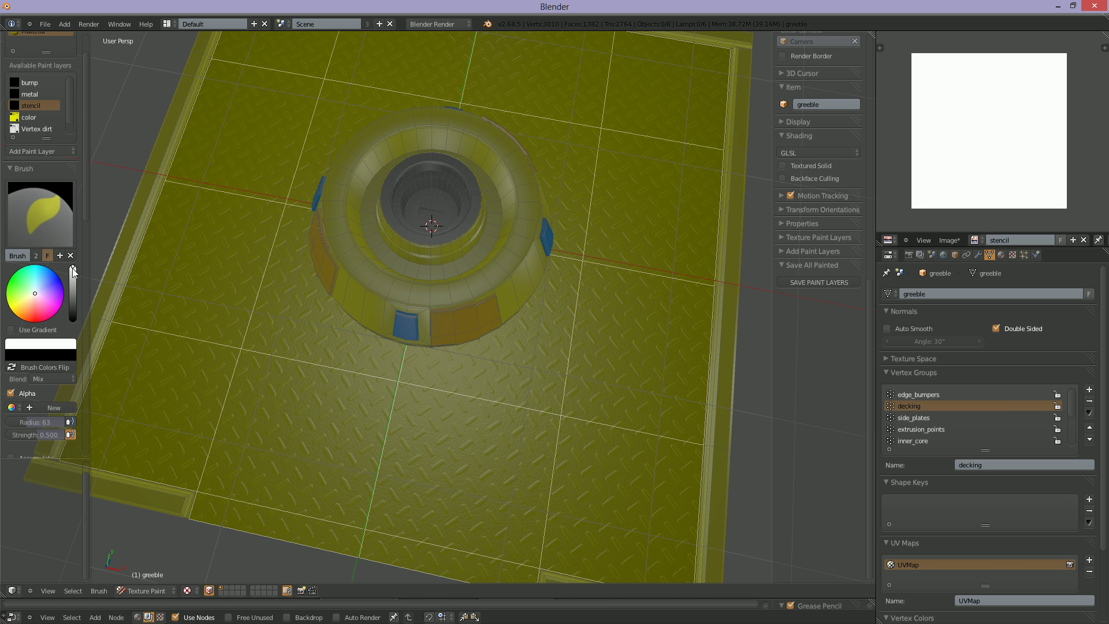
Step: Set the brush color to black and give the brush a constant falloff curve for hard edges
drag(72, 269, 70, 324)
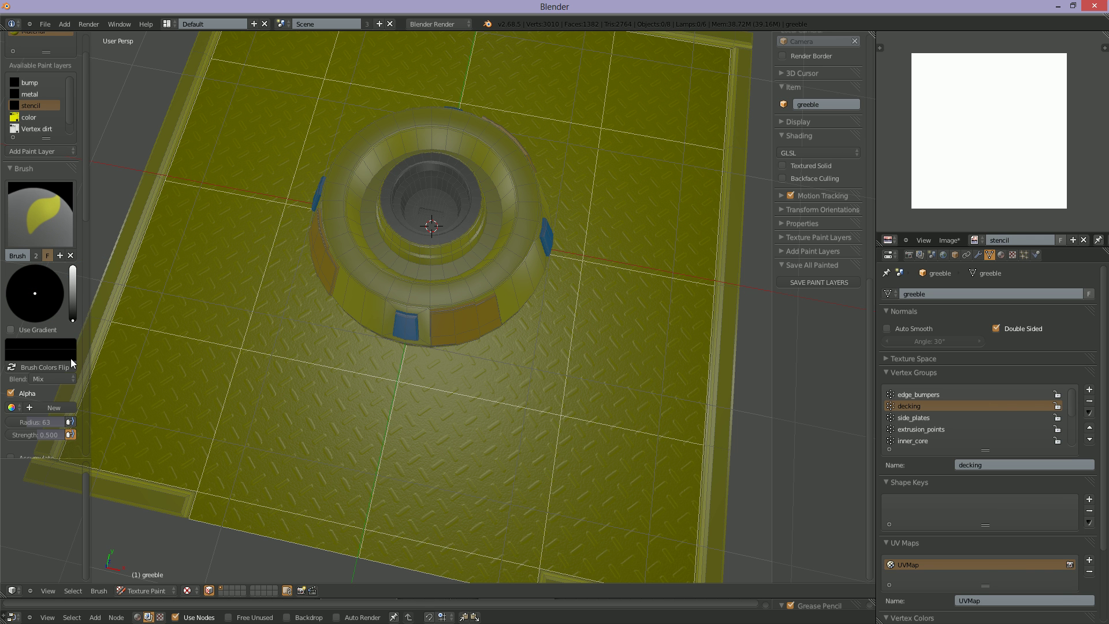
scroll(81, 242, down, 10)
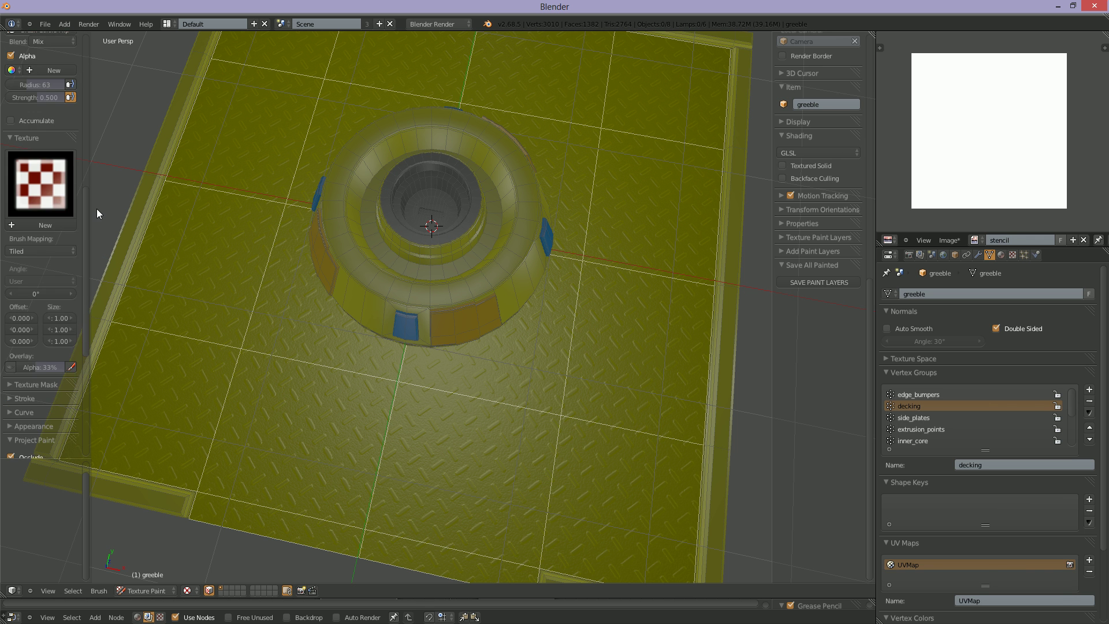
click(10, 138)
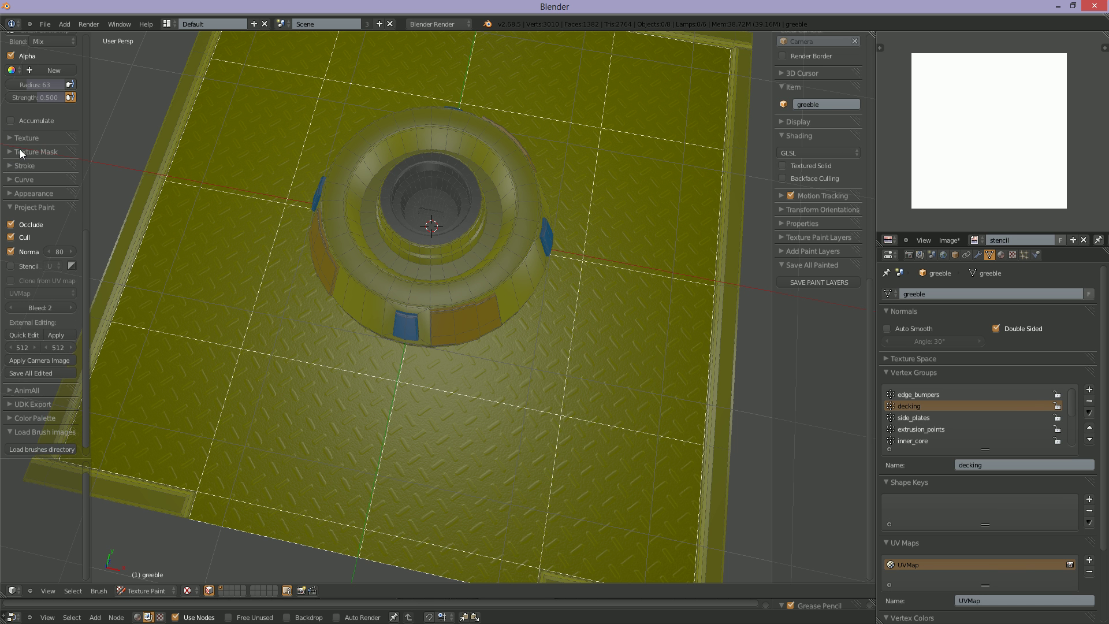
click(11, 180)
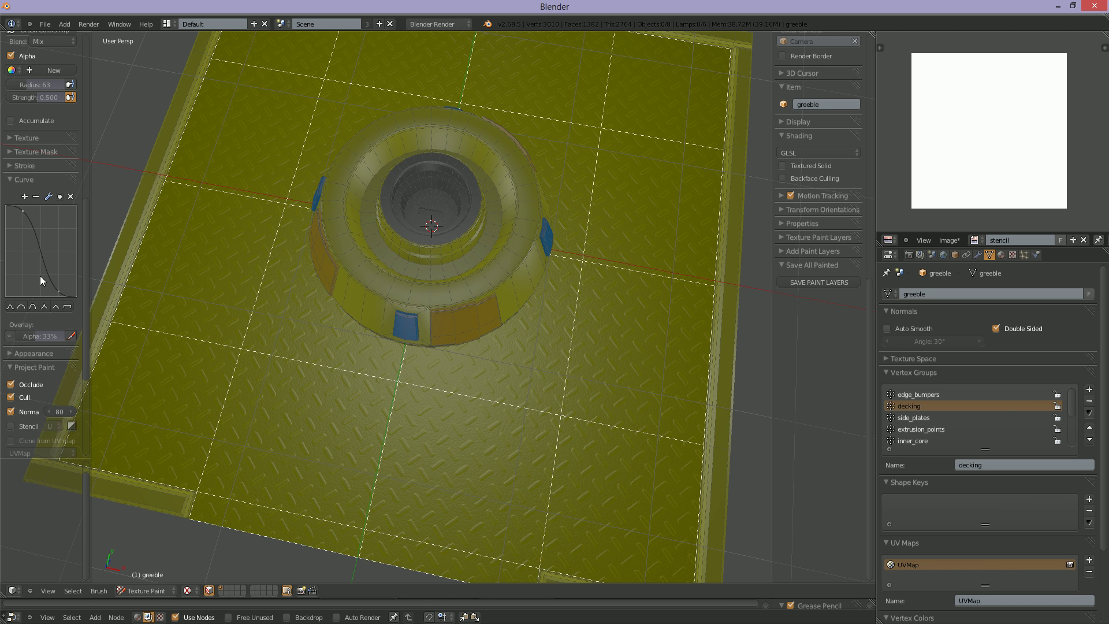
click(66, 308)
Step: Set the brush radius to 11 and paint a trial stencil stroke on the decking to the near left of the ring
key(f)
click(301, 327)
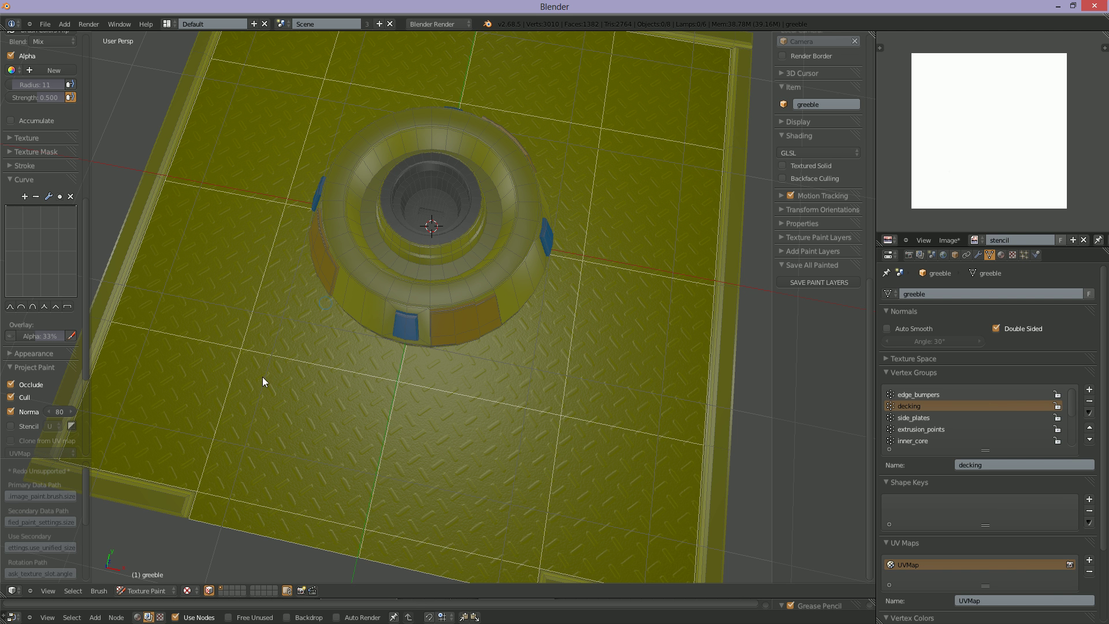
click(216, 350)
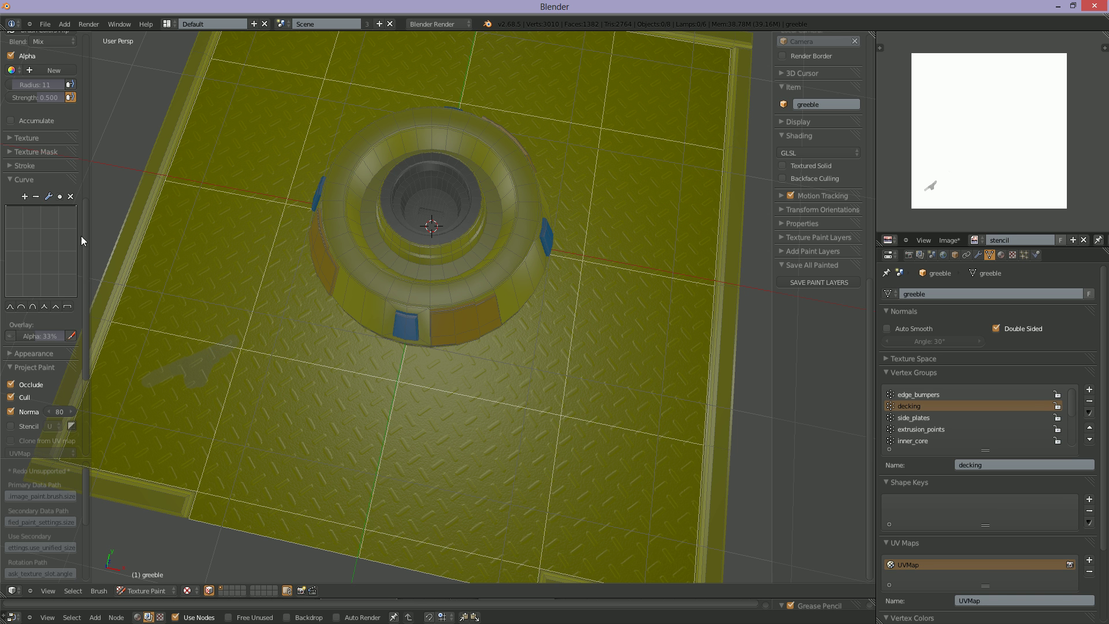
Step: Set the brush radius to 20 and strength to 0.995, and paint a solid black patch over the trial stroke
scroll(85, 197, up, 10)
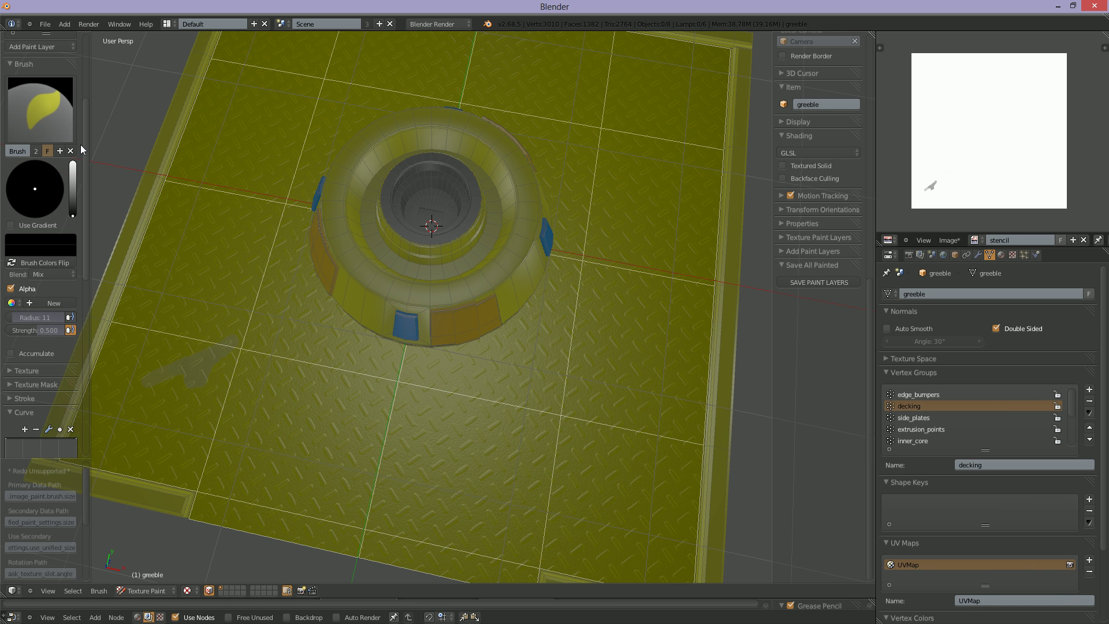
scroll(44, 242, down, 4)
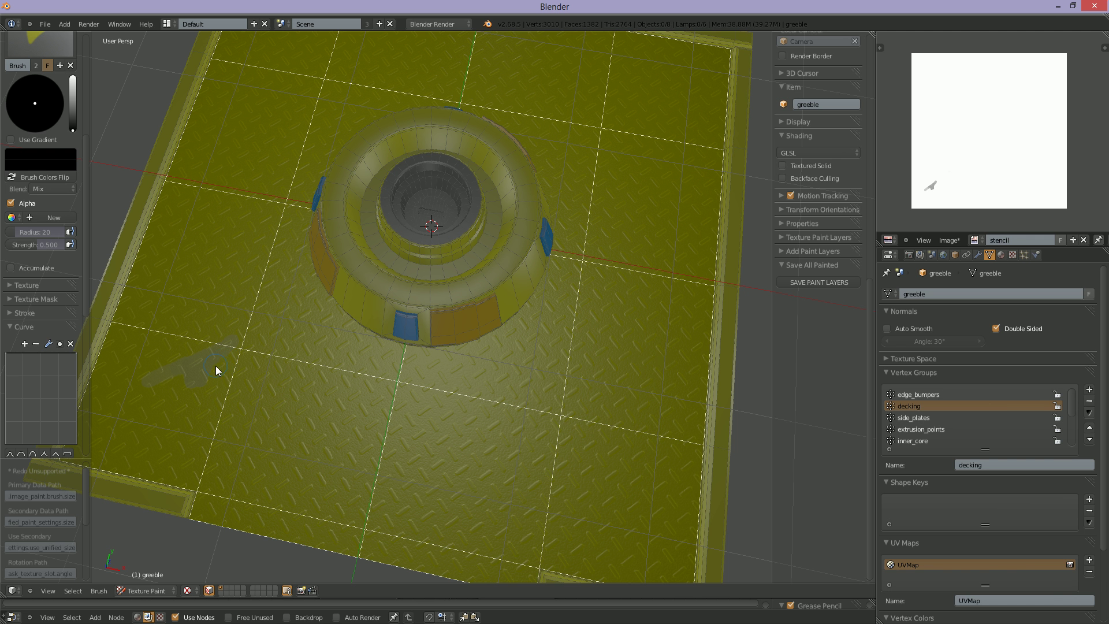
key(shift+f)
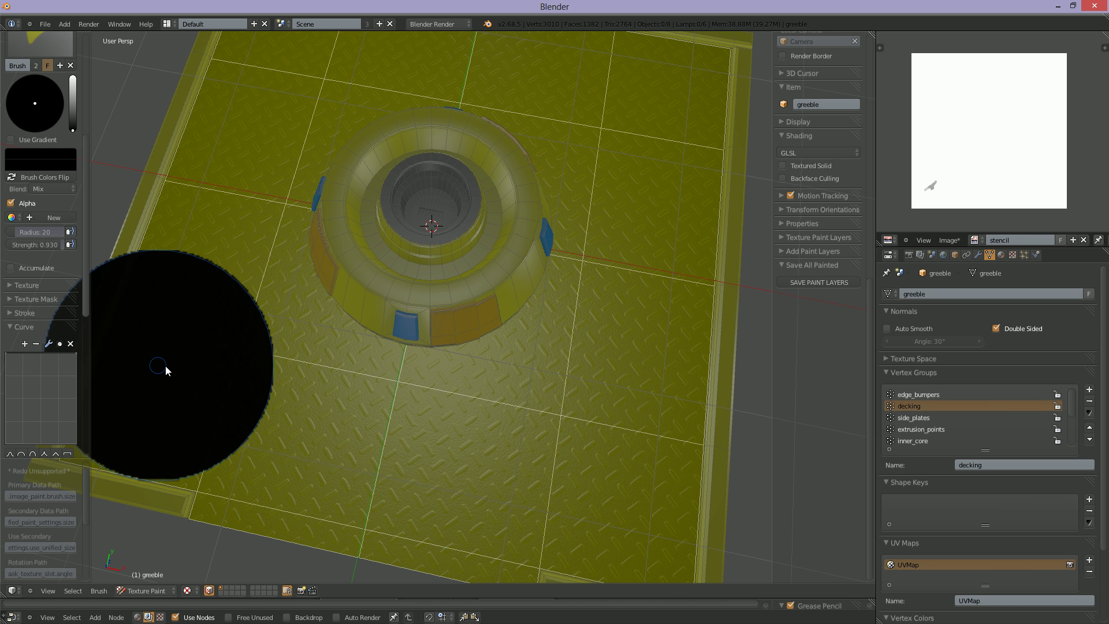
click(158, 365)
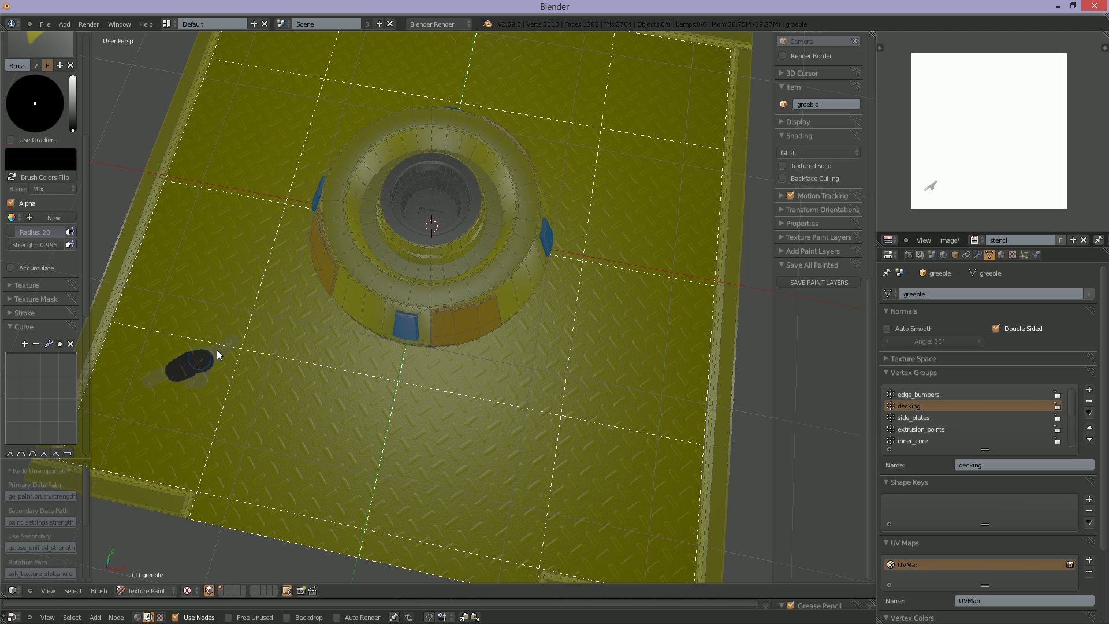
drag(219, 360, 211, 372)
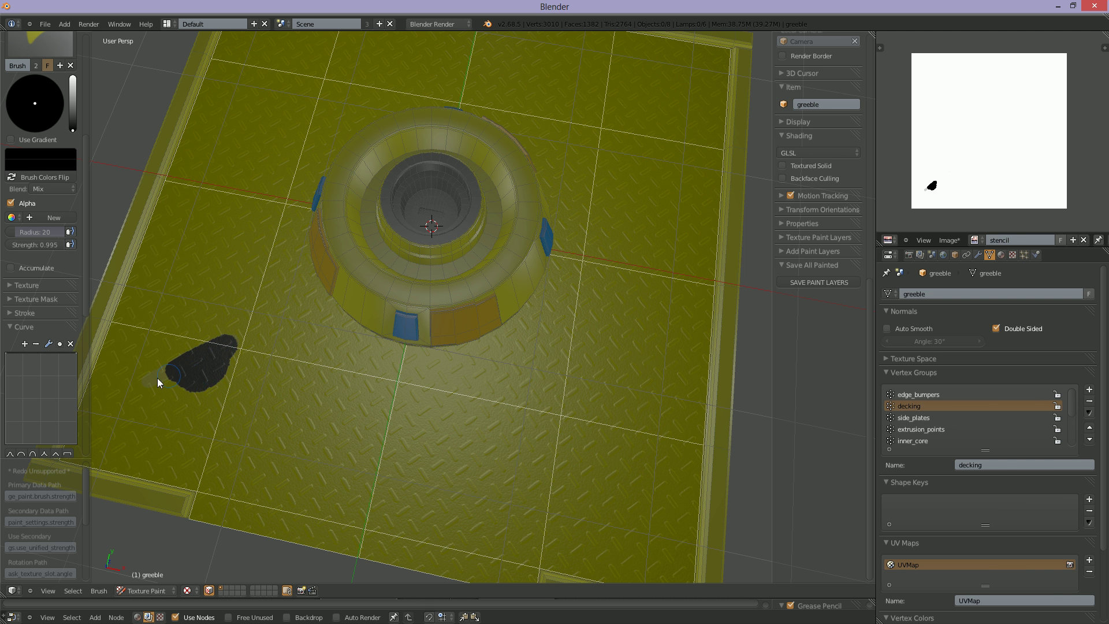
drag(177, 380, 184, 383)
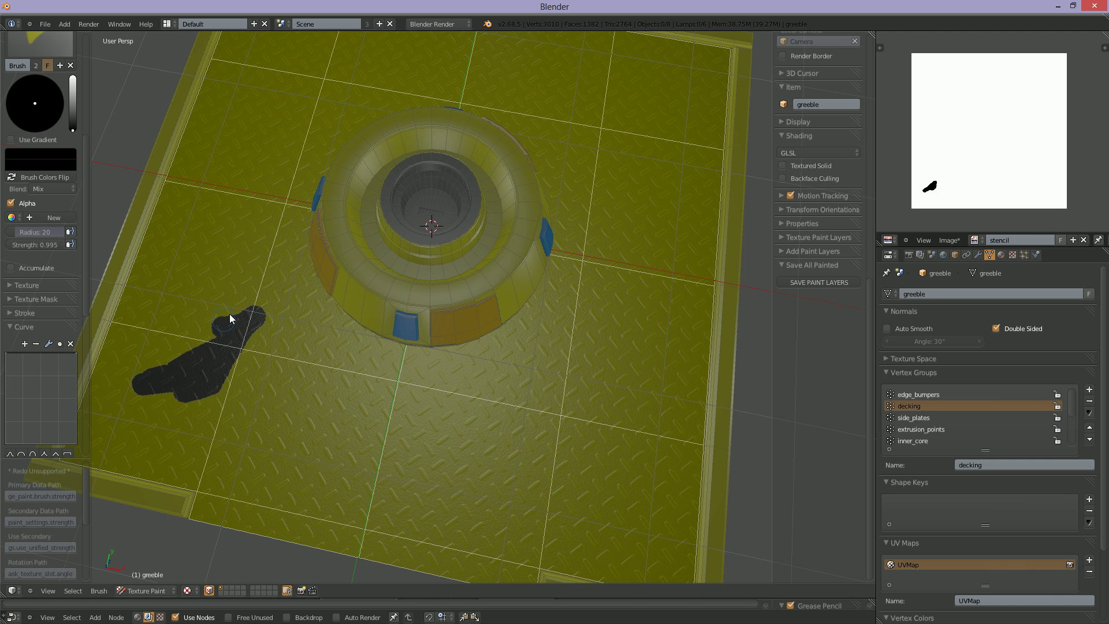
drag(230, 314, 274, 271)
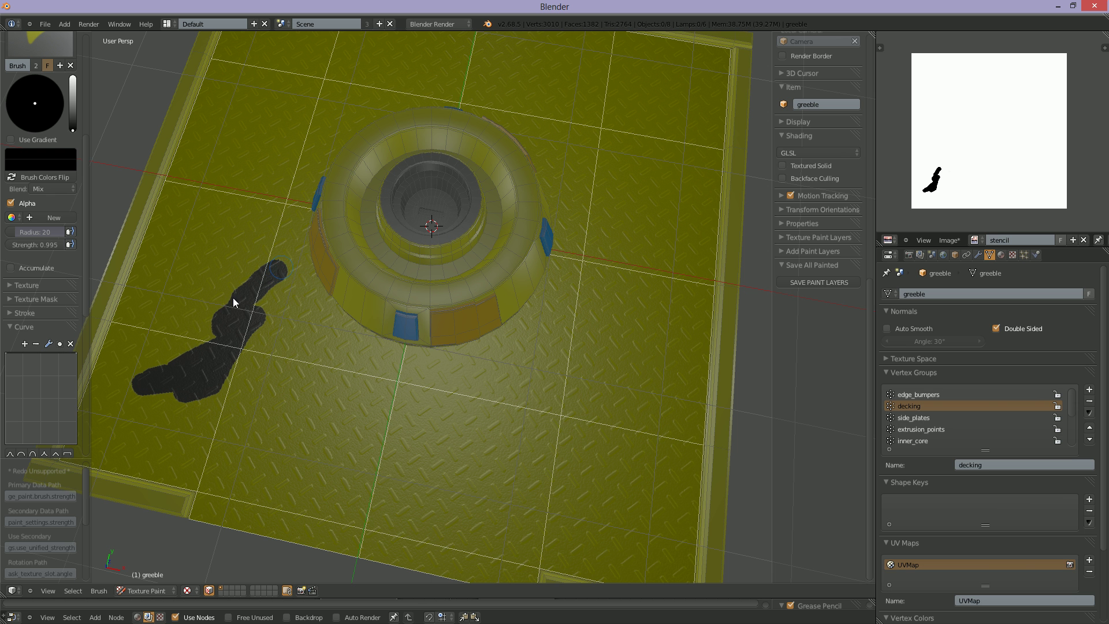
click(215, 314)
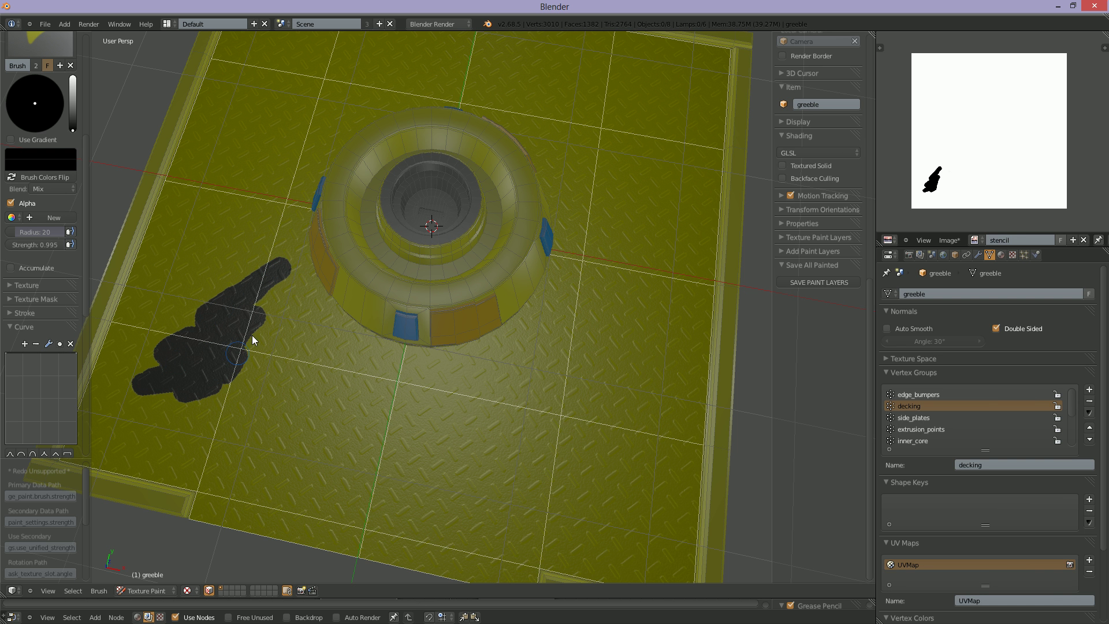
click(274, 317)
drag(201, 445, 213, 398)
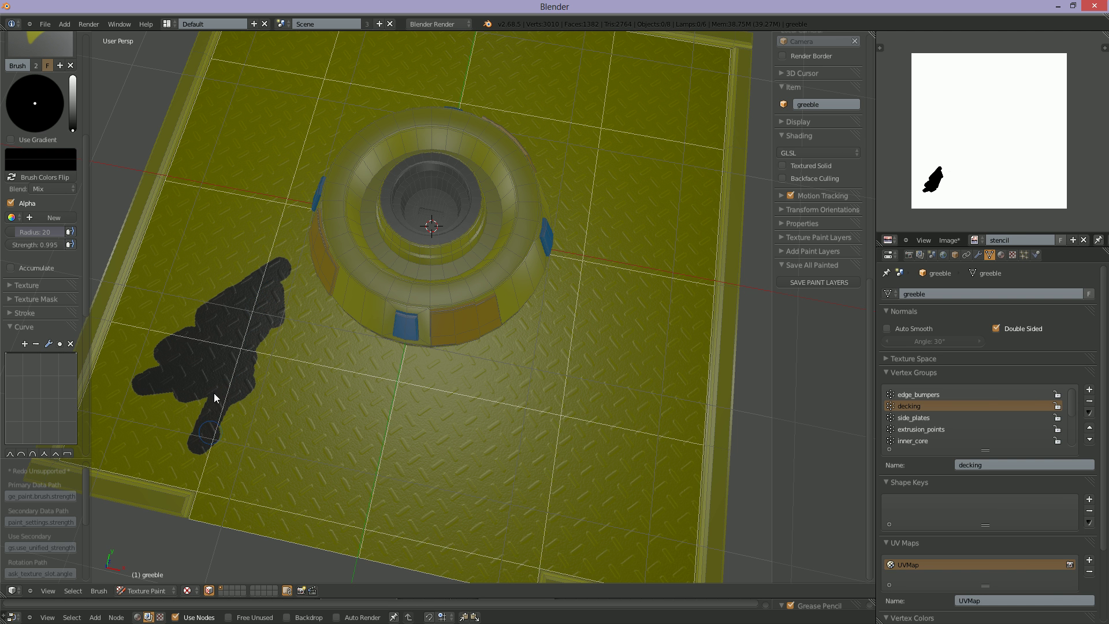
click(196, 397)
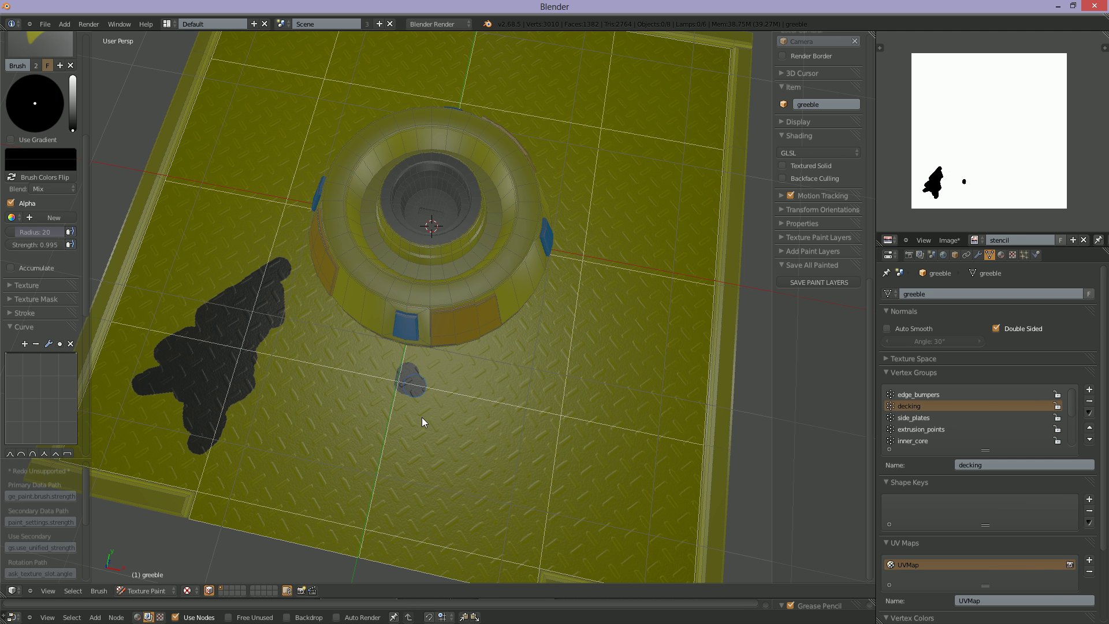
Step: Paint an irregular black patch on the decking in front of the ring, enlarging the brush radius to 39 for its wider part
drag(421, 416, 426, 420)
click(432, 452)
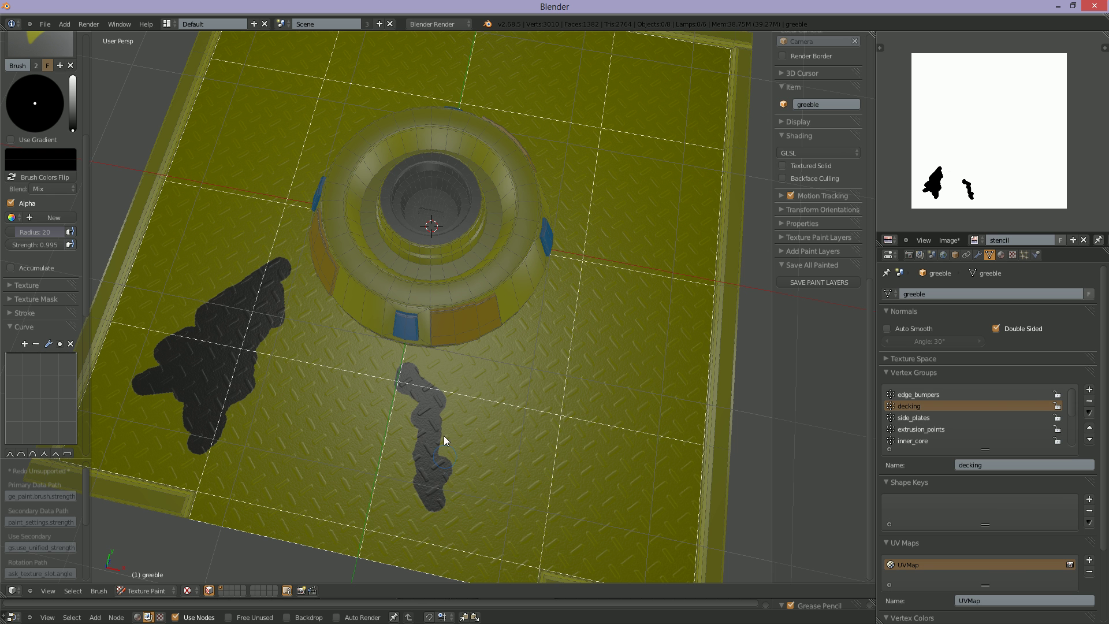
key(f)
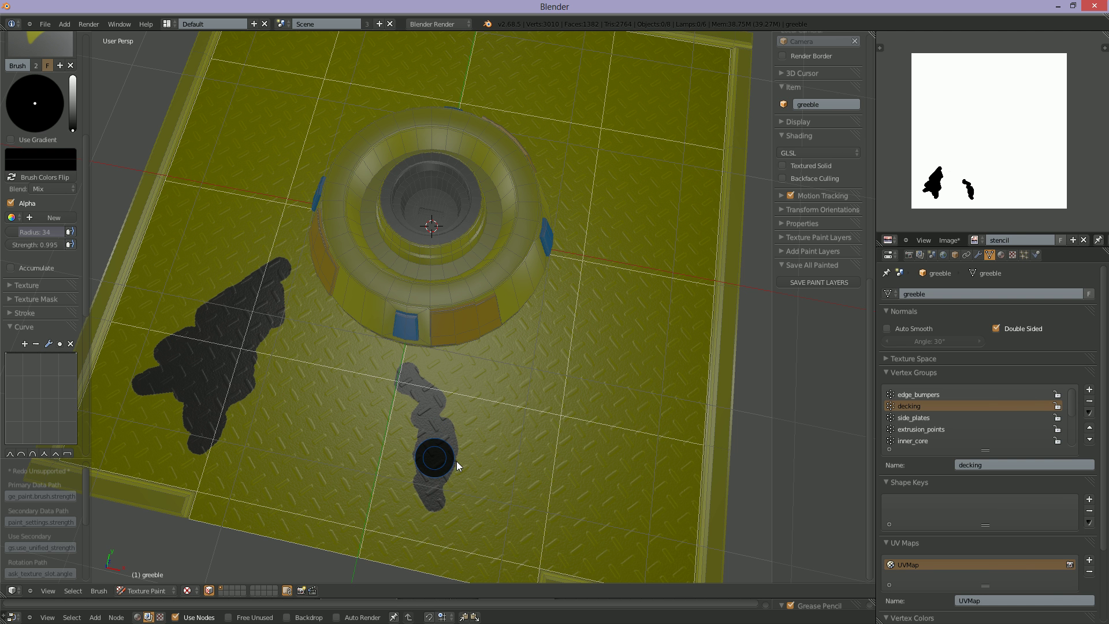
click(455, 457)
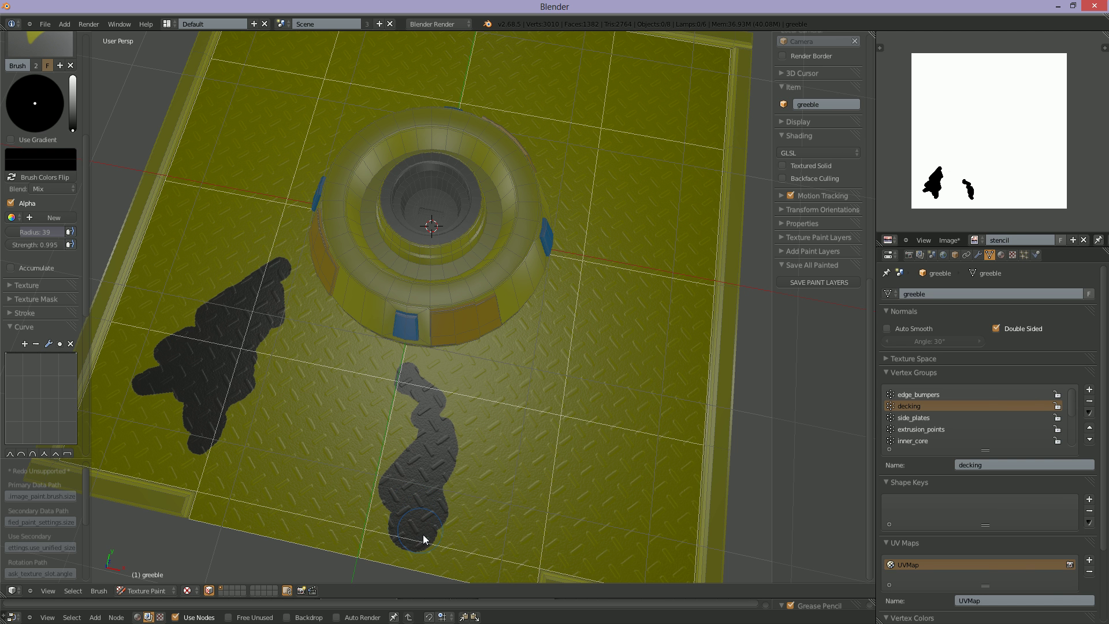
drag(422, 521, 495, 455)
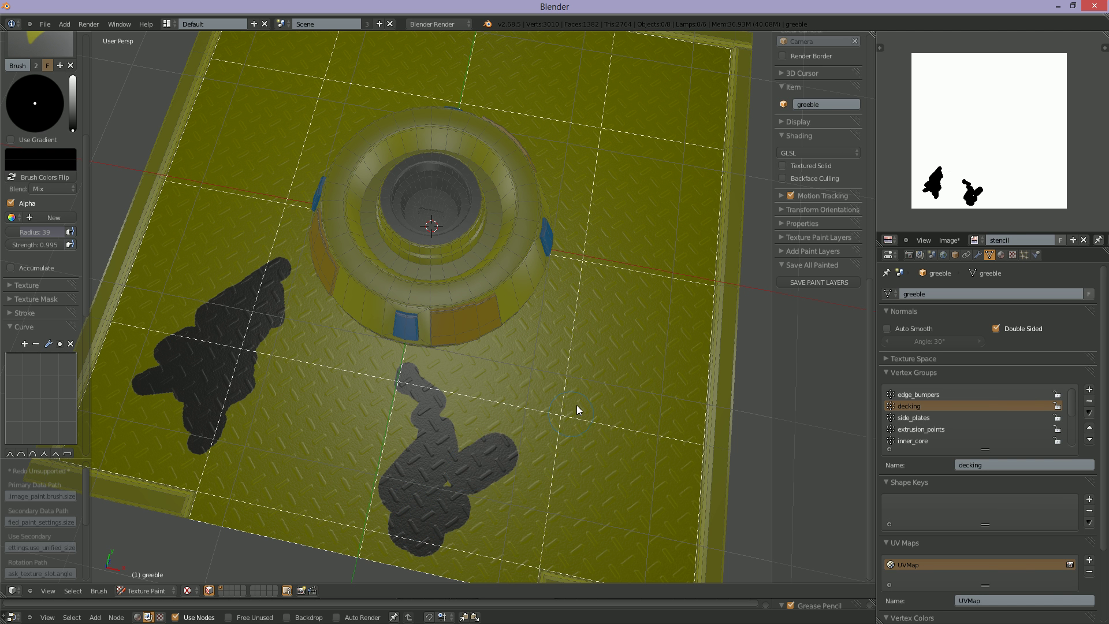
Step: Paint a long black patch on the decking to the right of the ring, tapering its far end with brush radius 16
mouse_move(573, 420)
mouse_down()
mouse_move(601, 351)
mouse_move(616, 372)
mouse_up()
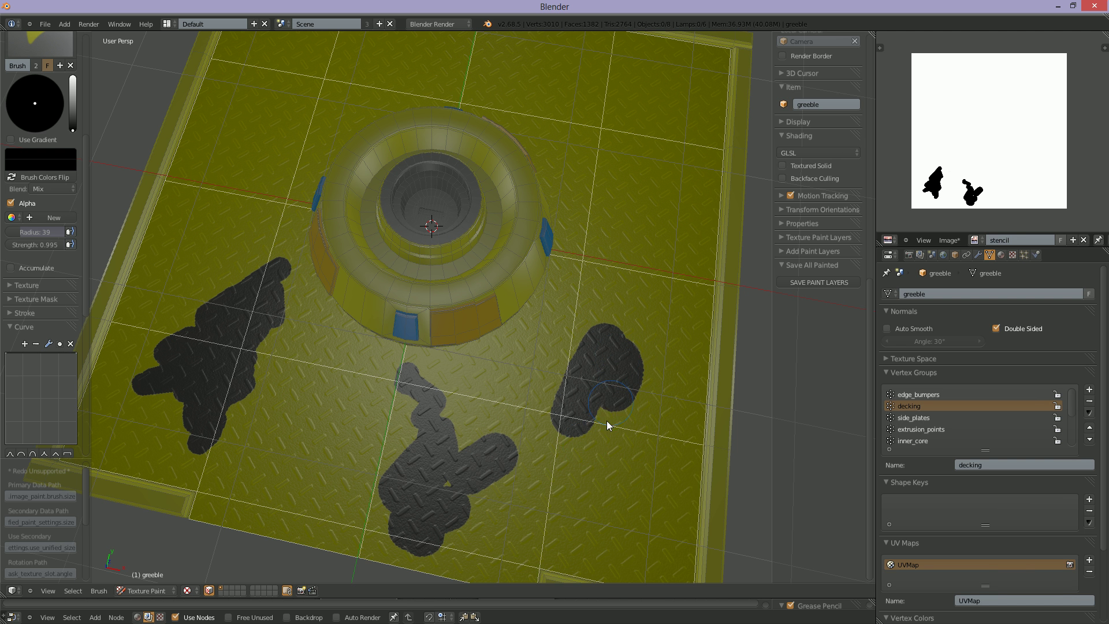
mouse_move(607, 420)
mouse_down()
mouse_move(583, 482)
mouse_move(608, 449)
mouse_move(624, 389)
mouse_move(618, 299)
mouse_up()
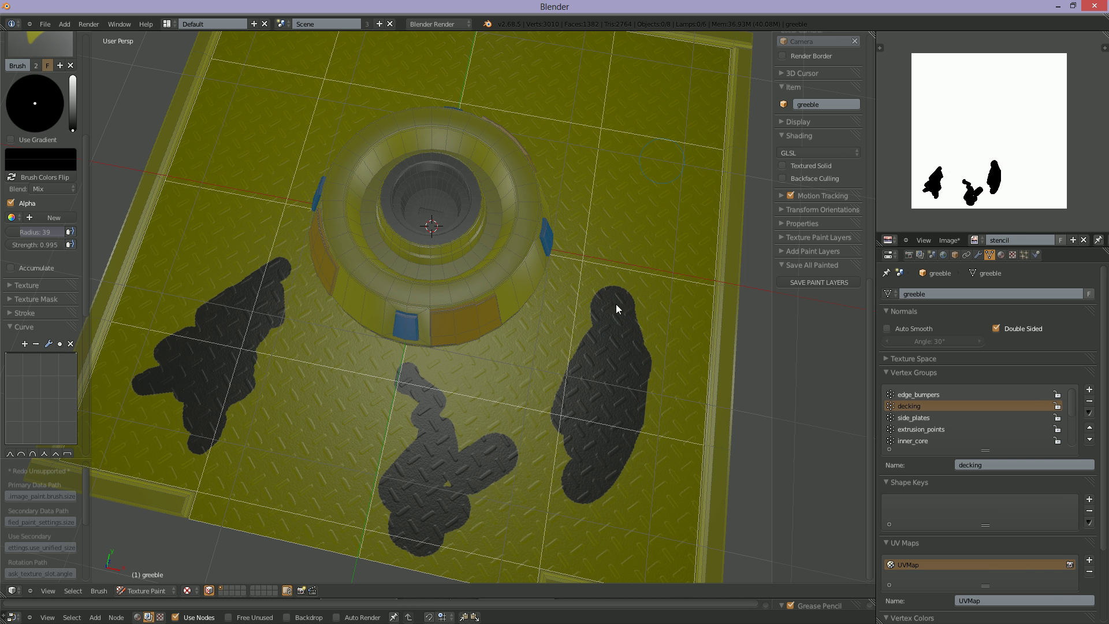
key(f)
click(597, 303)
key(f)
click(597, 245)
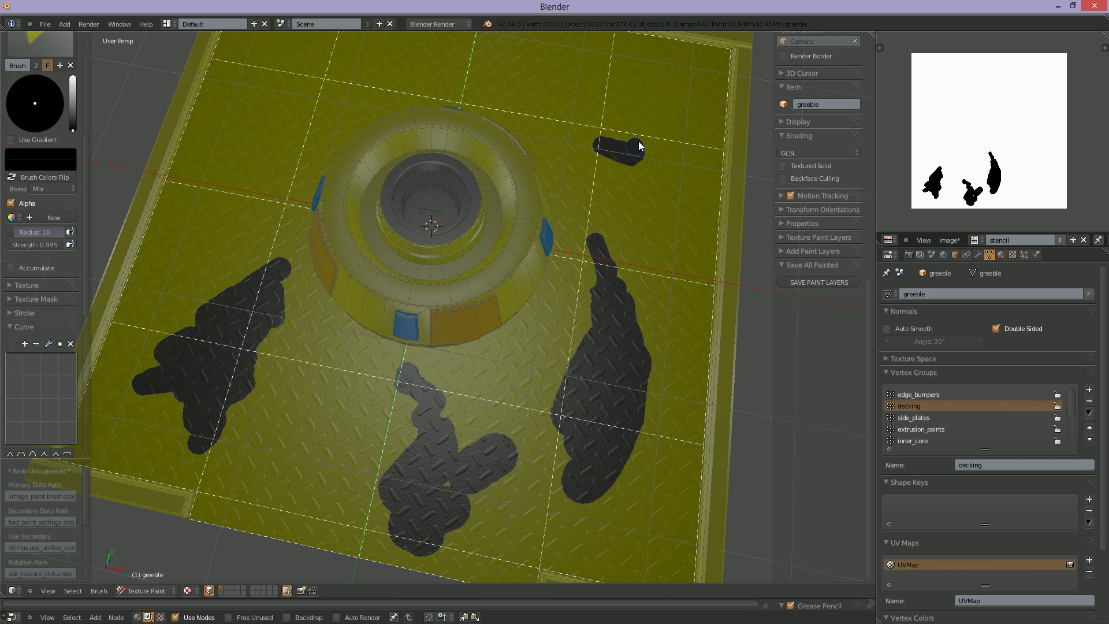
Step: Paint a black patch near the decking's far right corner and two smaller ones behind the ring, using brush radius 29
mouse_move(641, 141)
mouse_down()
mouse_move(664, 117)
mouse_move(706, 108)
mouse_move(660, 138)
mouse_up()
key(f)
click(646, 133)
click(530, 98)
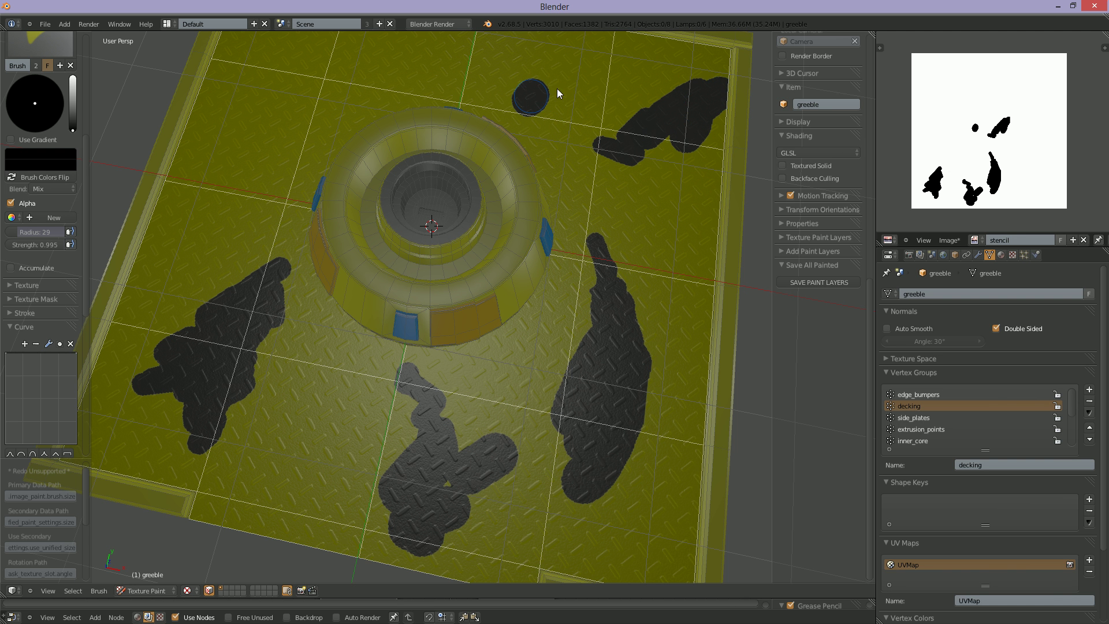
click(551, 86)
click(430, 84)
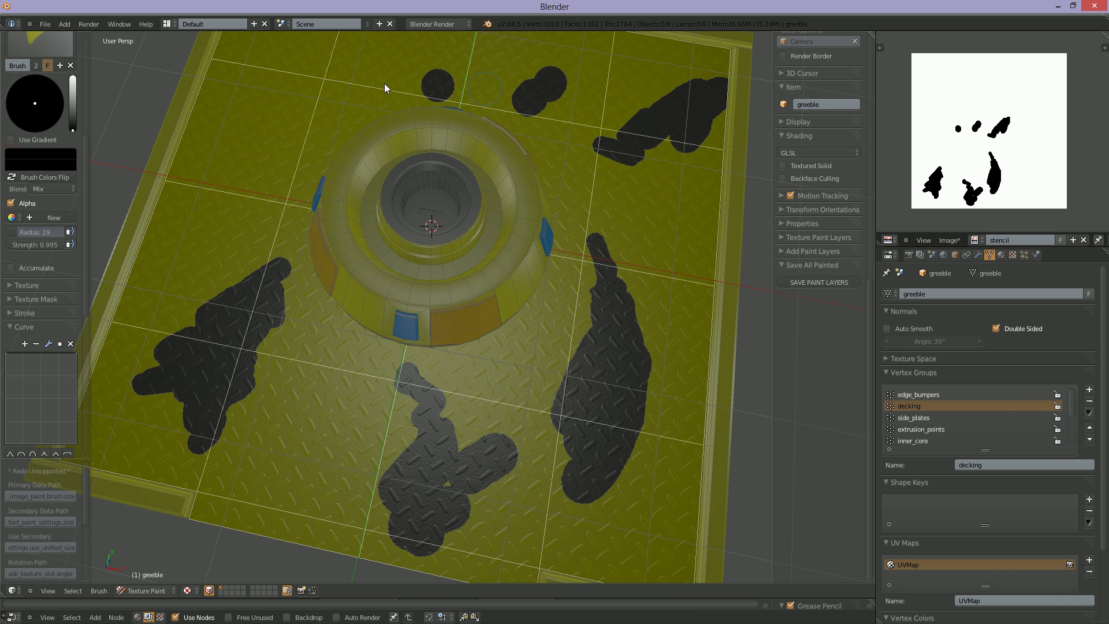
click(416, 97)
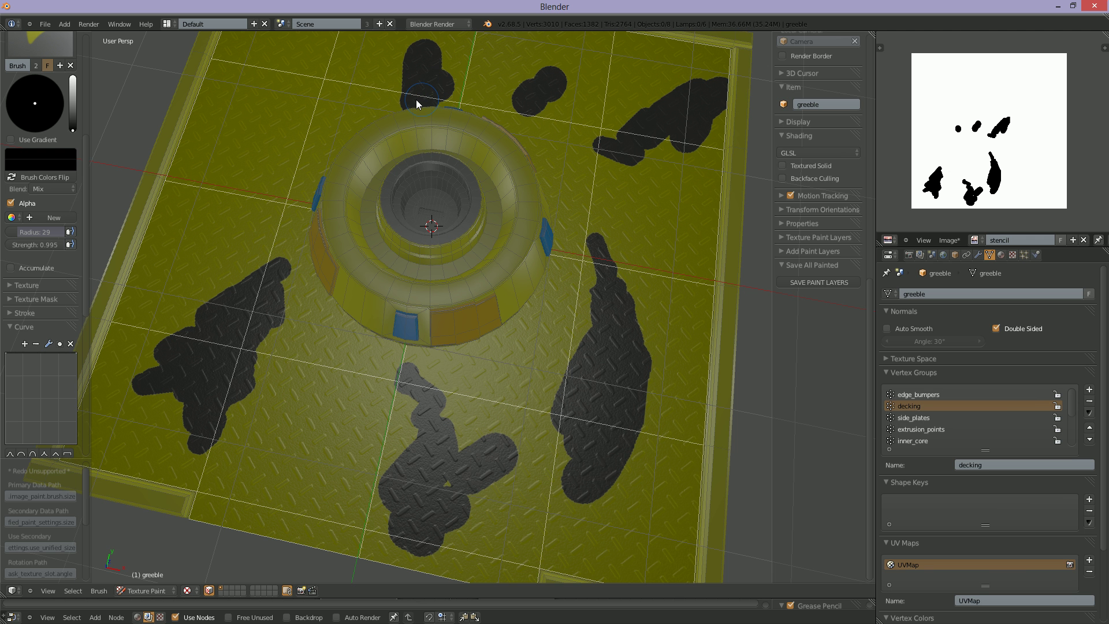
Step: Paint a large black patch in the decking's far left area and thin streaks along the ring's left base with brush radius 8
drag(237, 140, 242, 149)
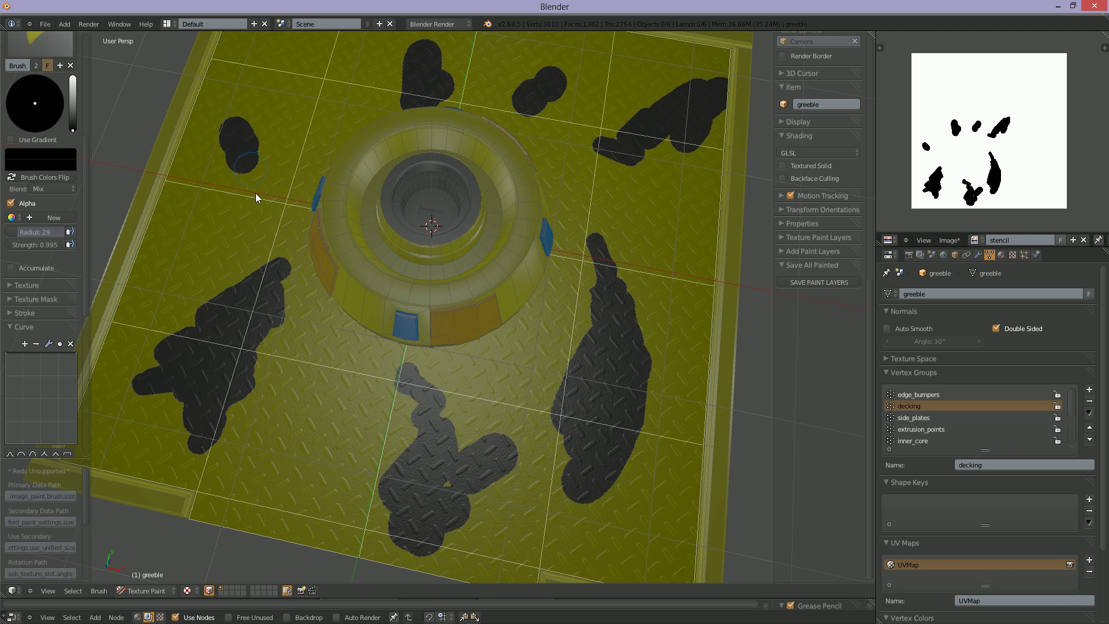
click(285, 140)
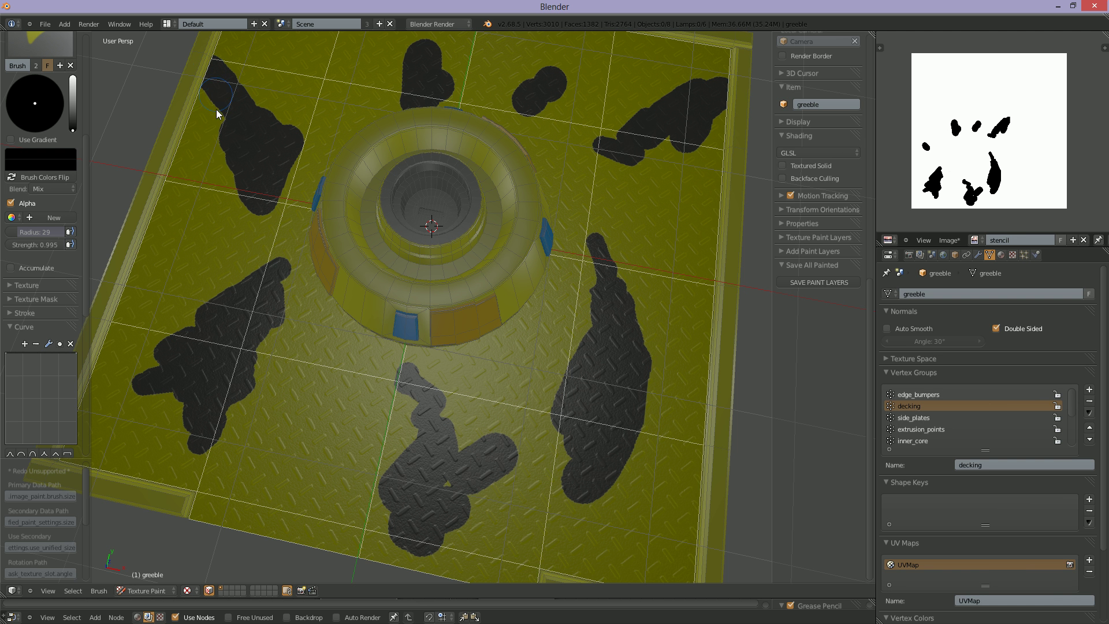
mouse_move(218, 113)
mouse_down()
mouse_move(218, 104)
mouse_move(215, 154)
mouse_move(199, 134)
mouse_move(201, 115)
mouse_move(218, 161)
mouse_move(235, 171)
mouse_up()
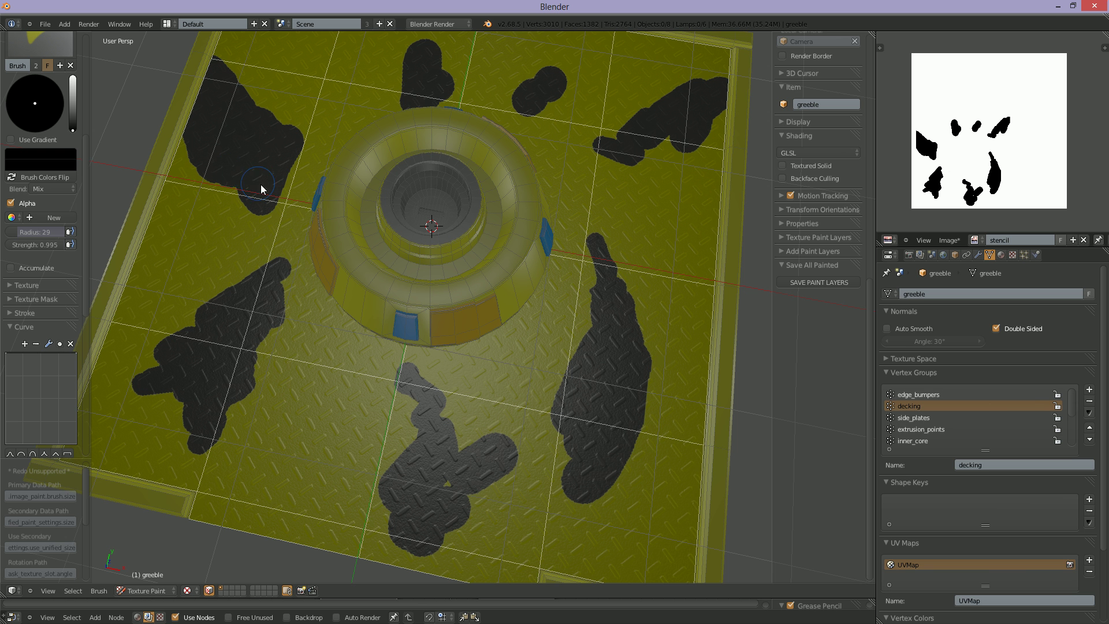
click(260, 183)
drag(278, 212, 295, 218)
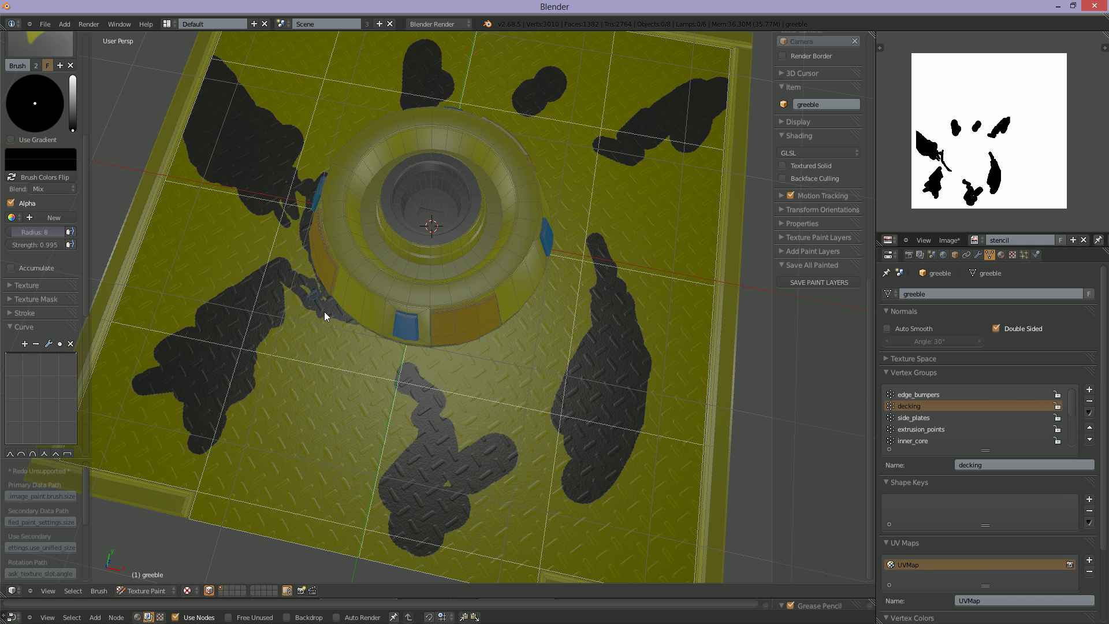
drag(368, 341, 386, 335)
Step: Switch to Object Mode and examine the stencil patches on the decking from lower angles
mouse_move(657, 437)
middle_down()
mouse_move(643, 441)
mouse_move(614, 405)
mouse_move(623, 420)
mouse_move(615, 421)
mouse_move(649, 431)
mouse_move(639, 410)
middle_up()
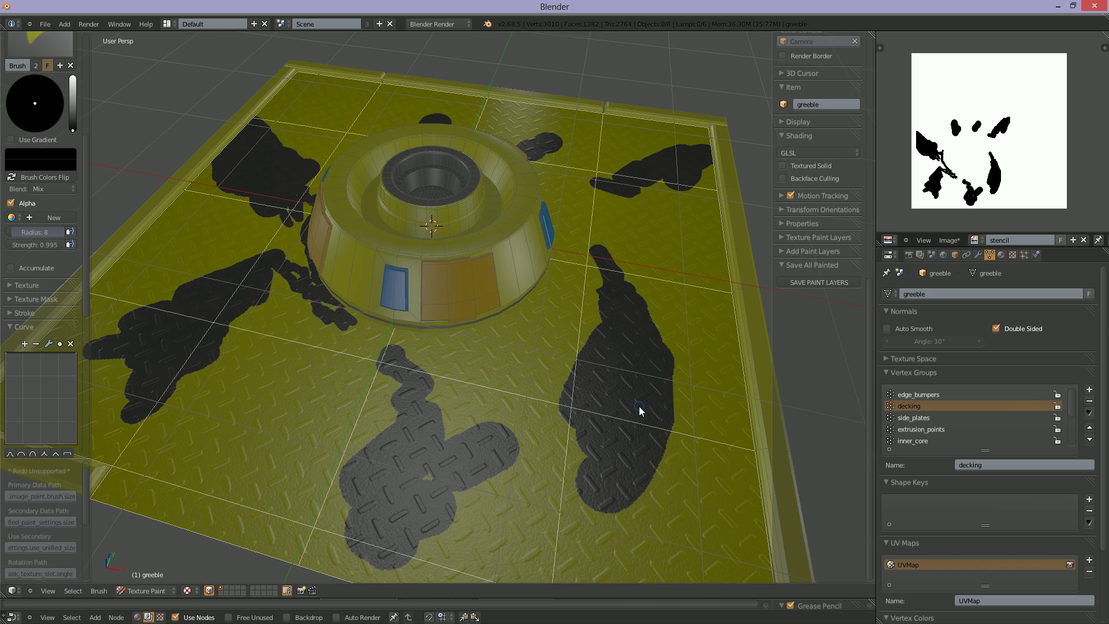
click(144, 590)
click(144, 578)
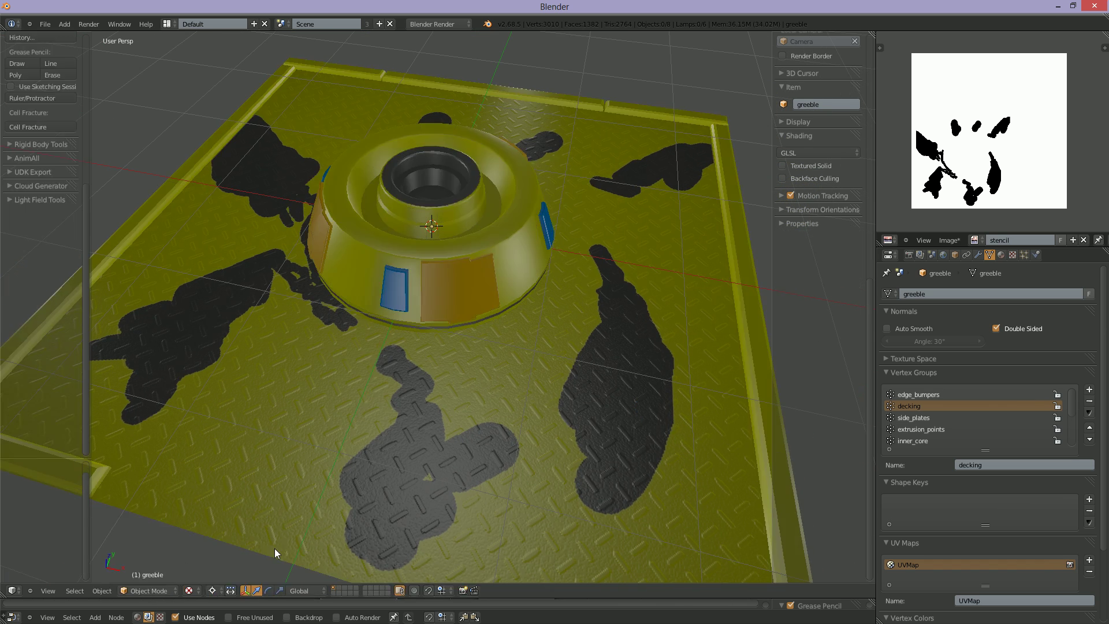
mouse_move(536, 482)
middle_down()
mouse_move(477, 452)
mouse_move(528, 438)
mouse_move(577, 451)
mouse_move(469, 473)
mouse_move(517, 463)
middle_up()
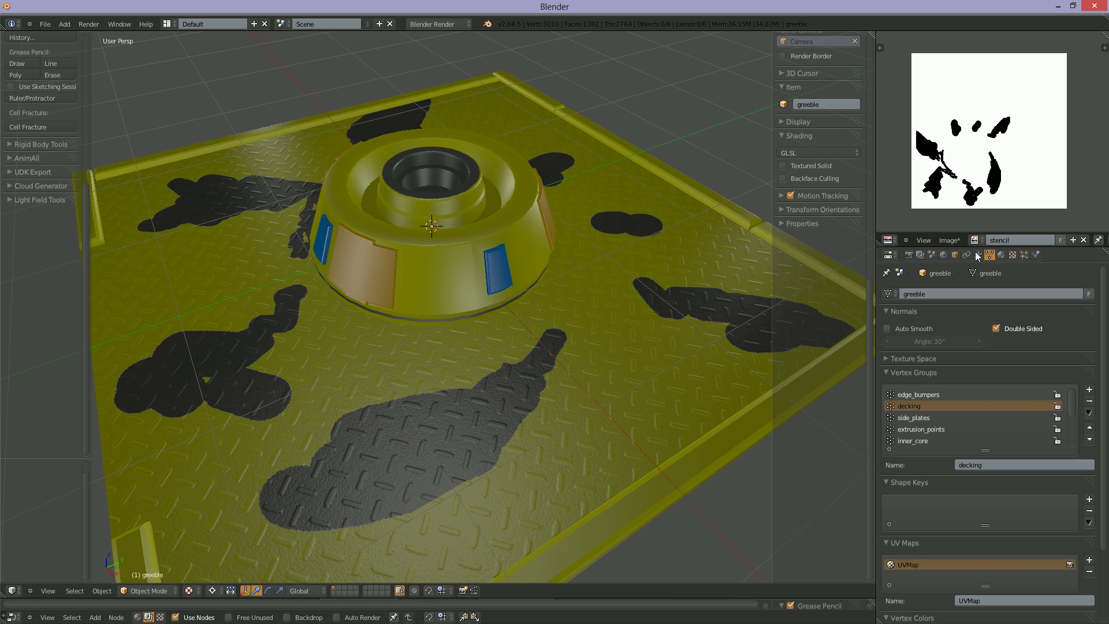
Step: Save the painted stencil image as stencil.png in the tutorial textures folder
click(950, 239)
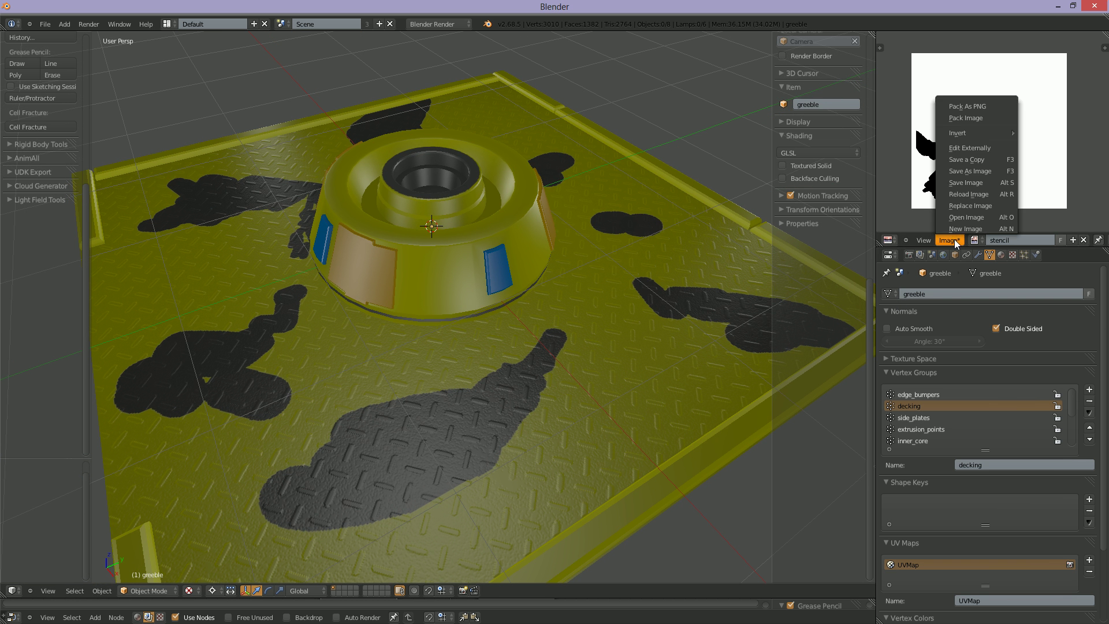
click(975, 171)
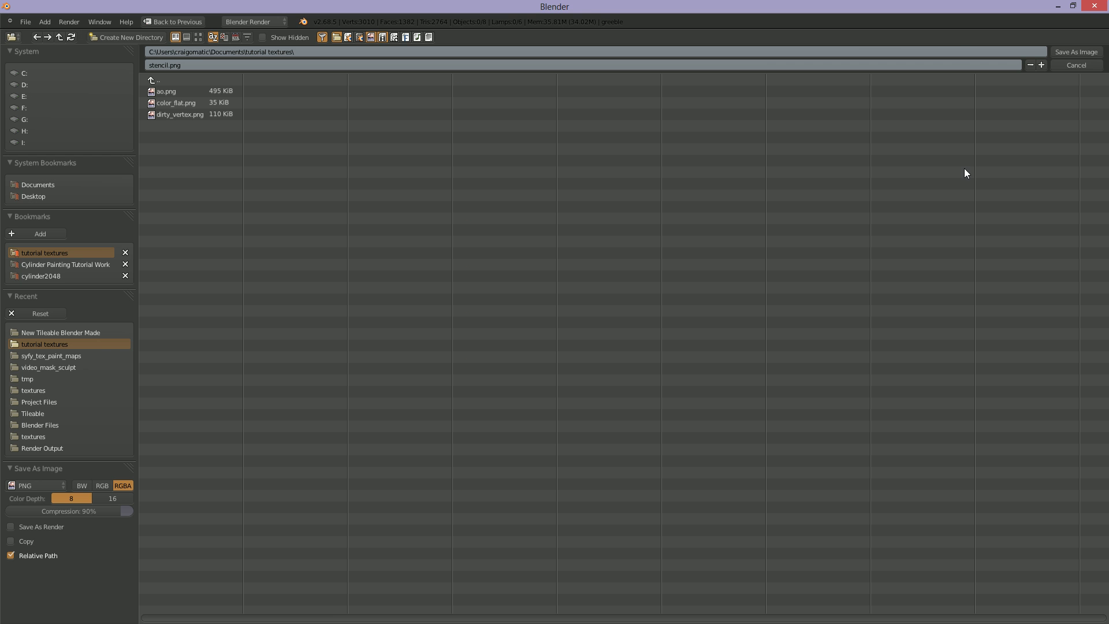
click(1076, 52)
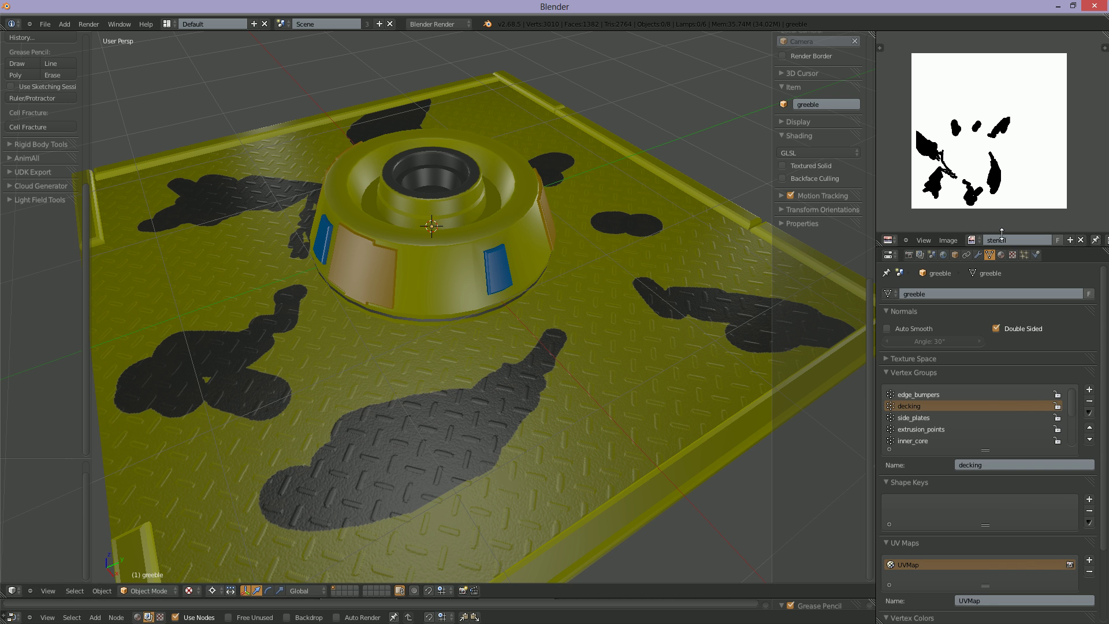
Step: Display the bump image in the image editor and save it as bump.png in the tutorial textures folder
click(973, 239)
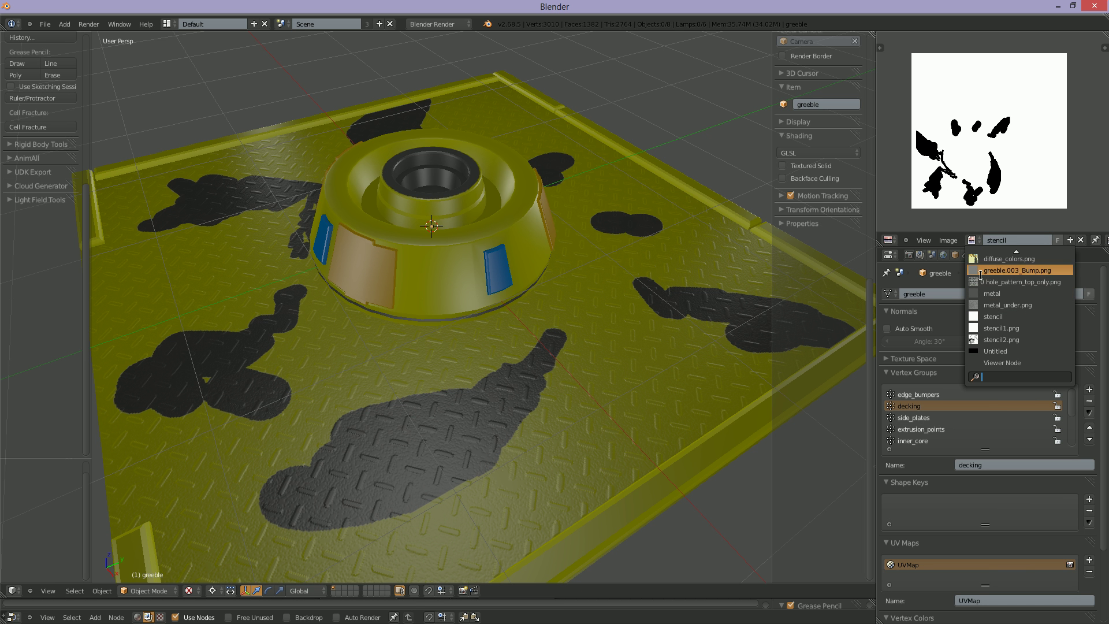
scroll(1020, 262, up, 6)
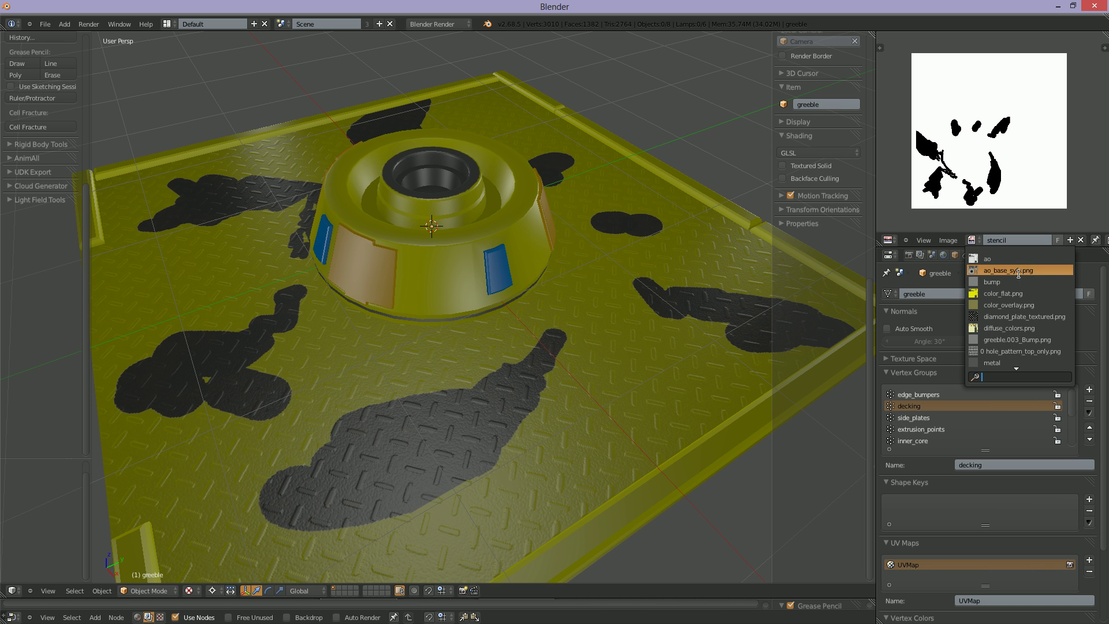
click(998, 282)
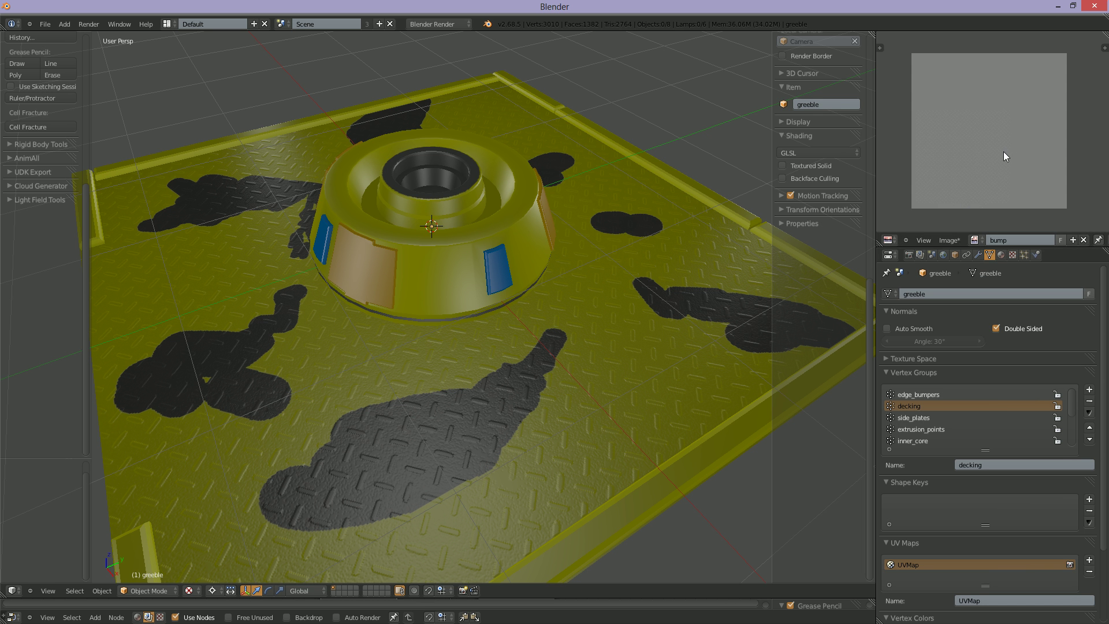
click(947, 240)
click(967, 168)
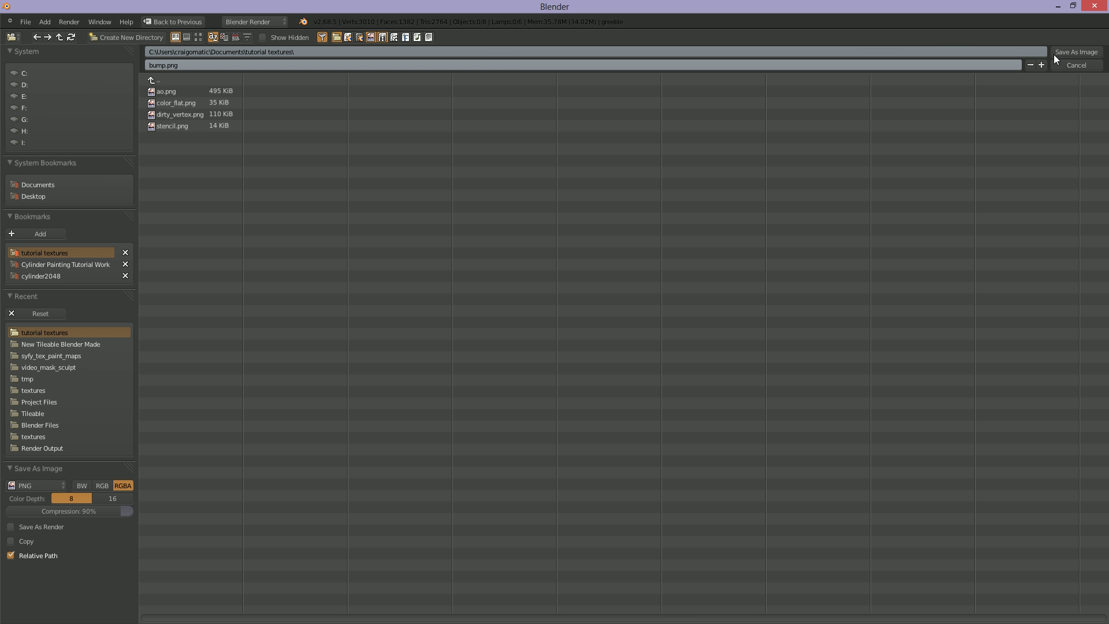
key(Return)
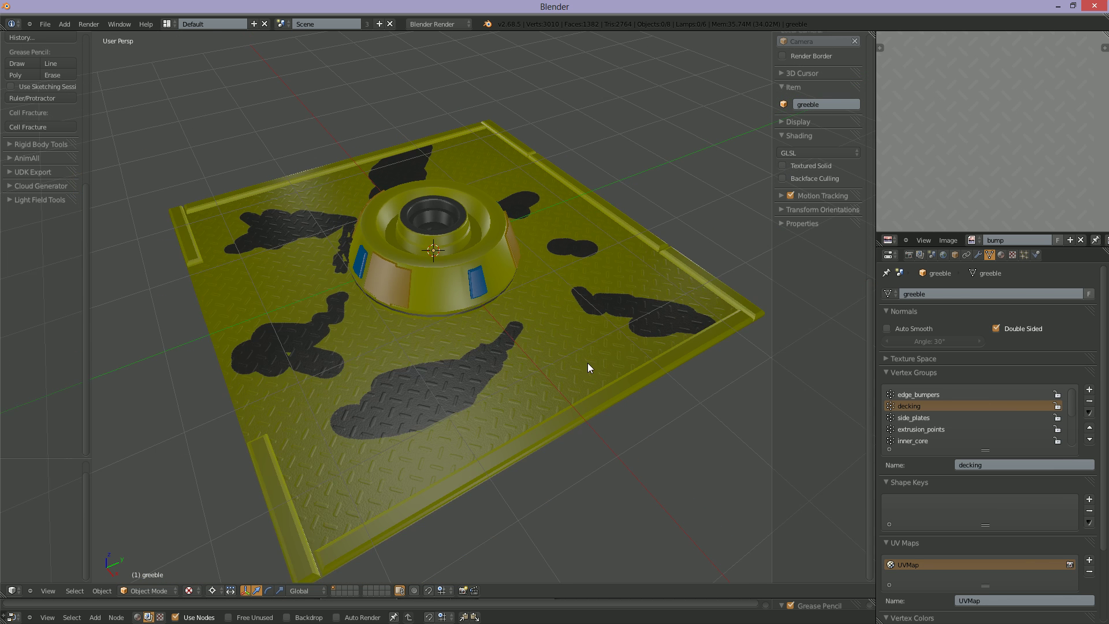
middle_drag(587, 362, 649, 383)
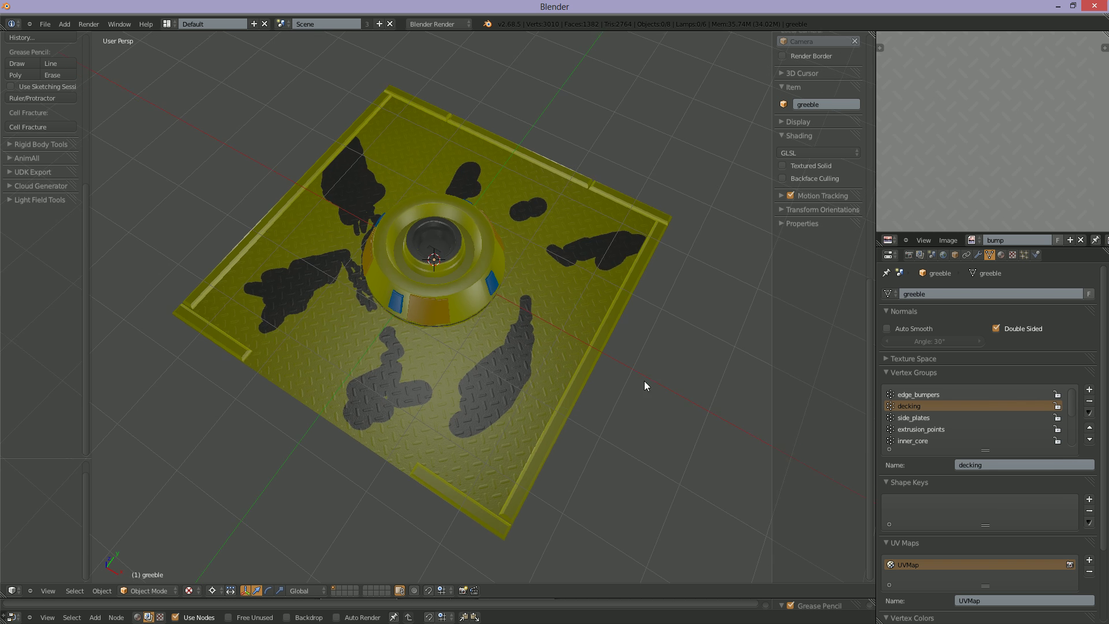
scroll(644, 383, down, 3)
middle_drag(556, 362, 570, 353)
scroll(559, 358, up, 4)
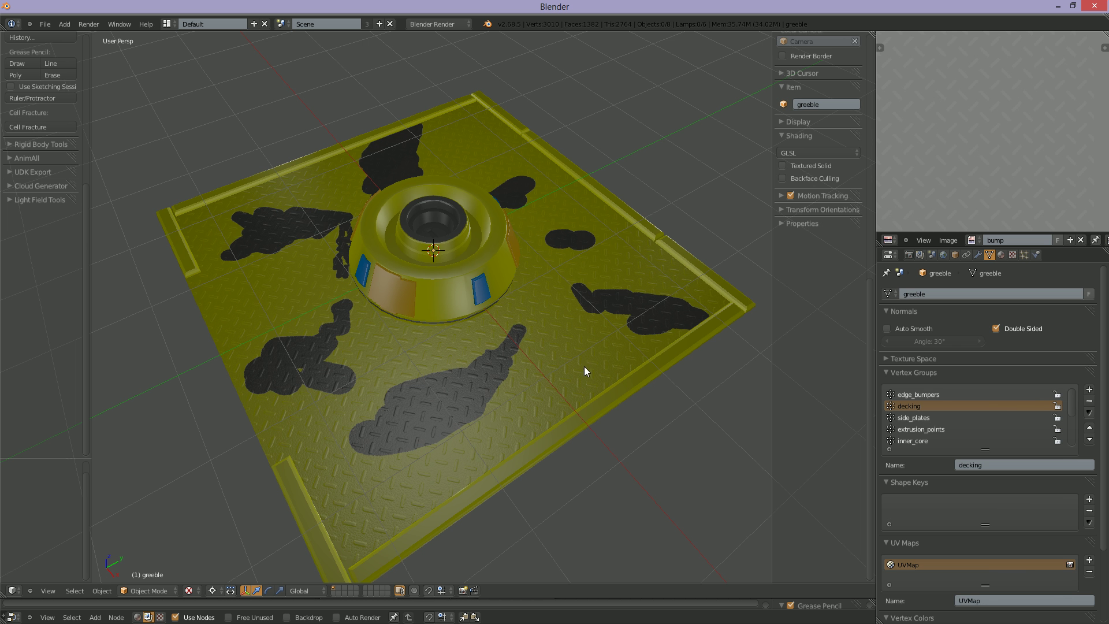
middle_drag(562, 411, 582, 411)
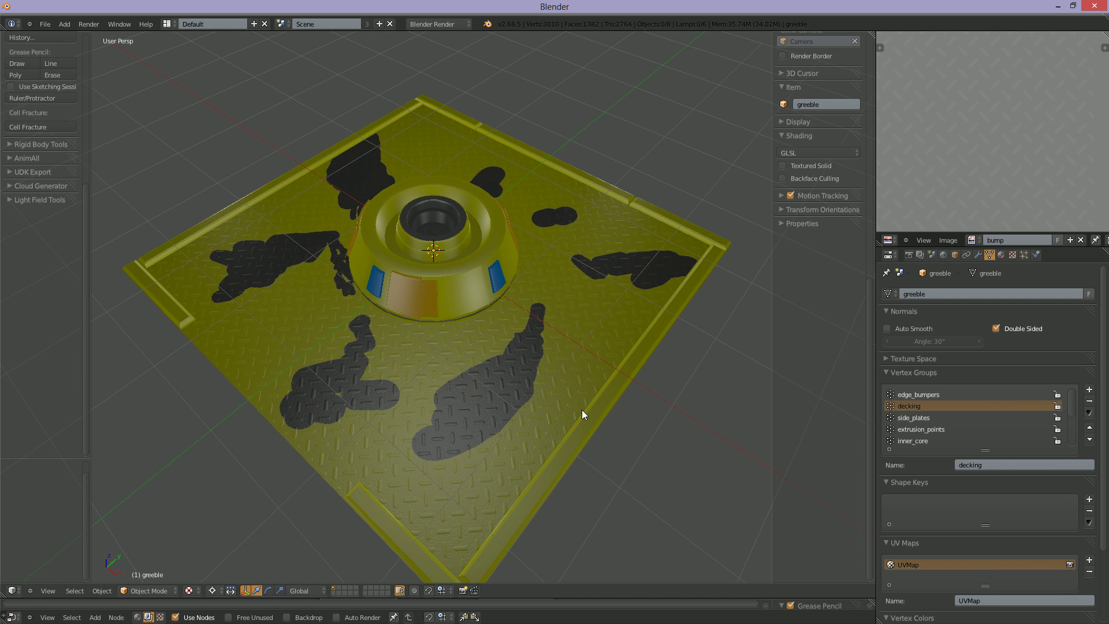